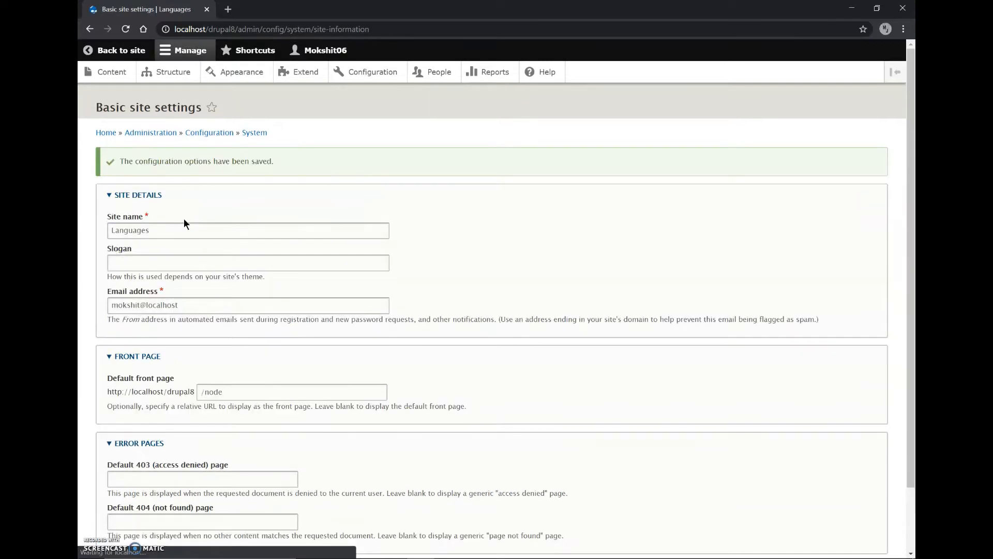
Leave the basic site settings for the site's front page and open the list of modules
{"action": "left_click", "coordinate": [117, 50]}
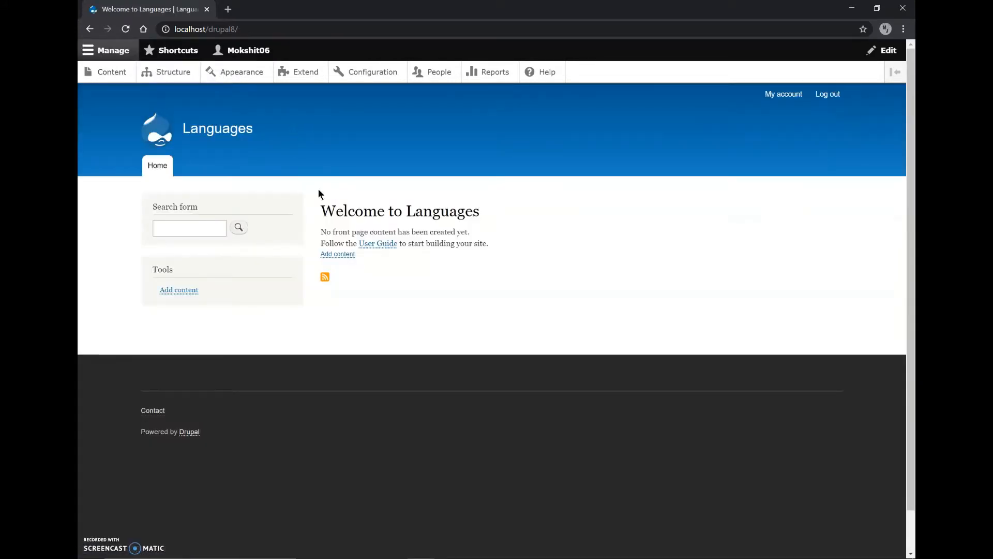
{"action": "mouse_move", "coordinate": [248, 122]}
{"action": "left_click", "coordinate": [300, 75]}
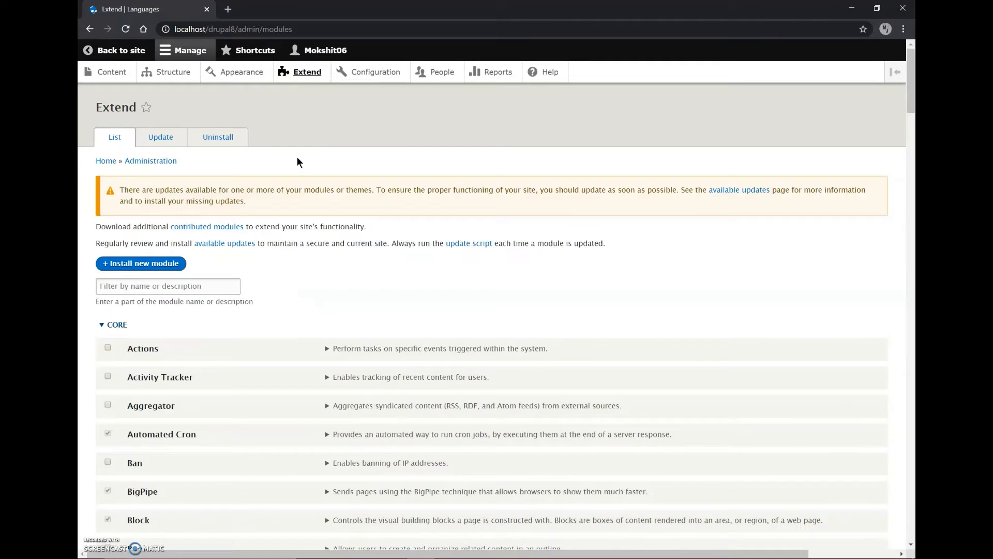
Install the four Multilingual modules: Configuration Translation, Content Translation, Interface Translation and Language
{"action": "scroll", "coordinate": [291, 253], "scroll_direction": "down", "scroll_amount": 2}
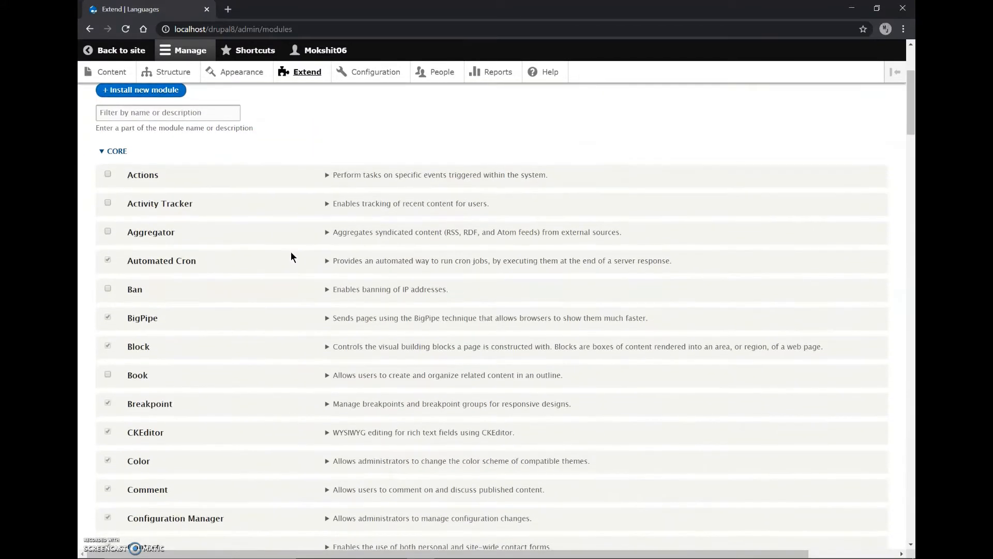
{"action": "scroll", "coordinate": [292, 256], "scroll_direction": "up", "scroll_amount": 2}
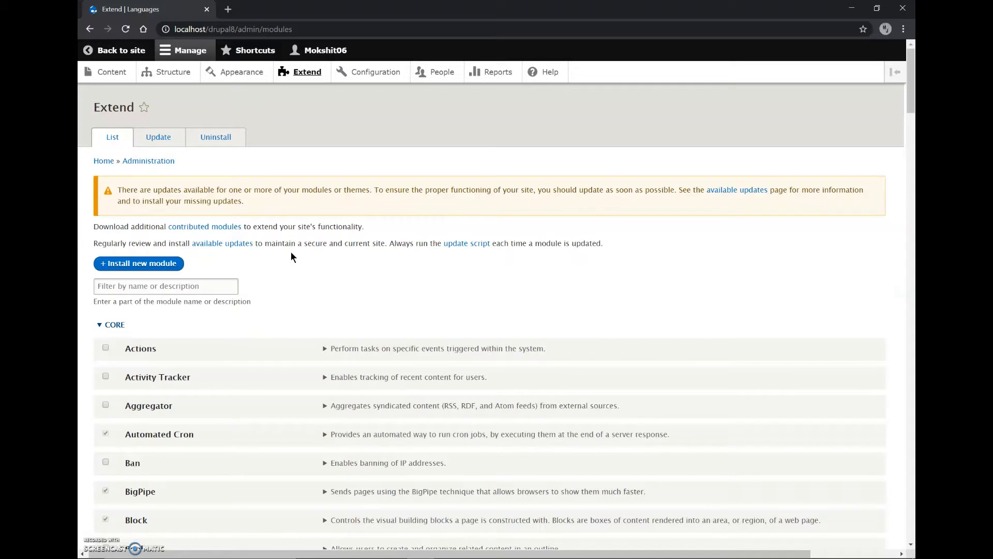
{"action": "scroll", "coordinate": [291, 257], "scroll_direction": "down", "scroll_amount": 5}
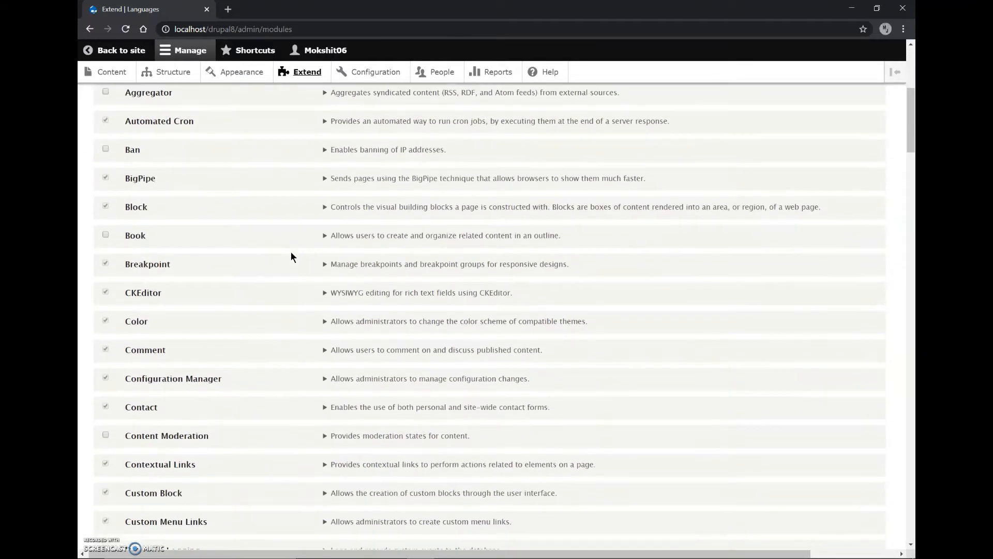
{"action": "scroll", "coordinate": [271, 409], "scroll_direction": "down", "scroll_amount": 16}
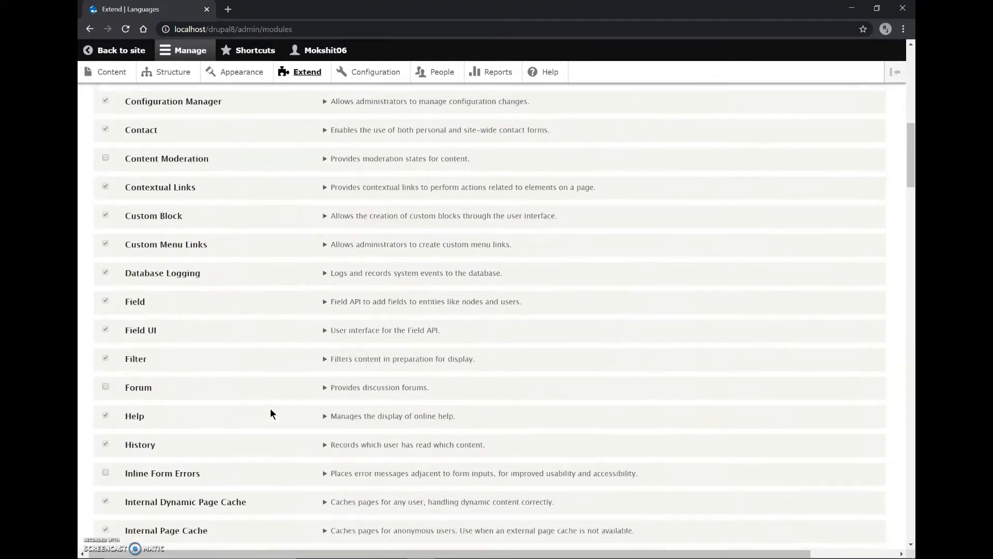
{"action": "scroll", "coordinate": [270, 409], "scroll_direction": "down", "scroll_amount": 12}
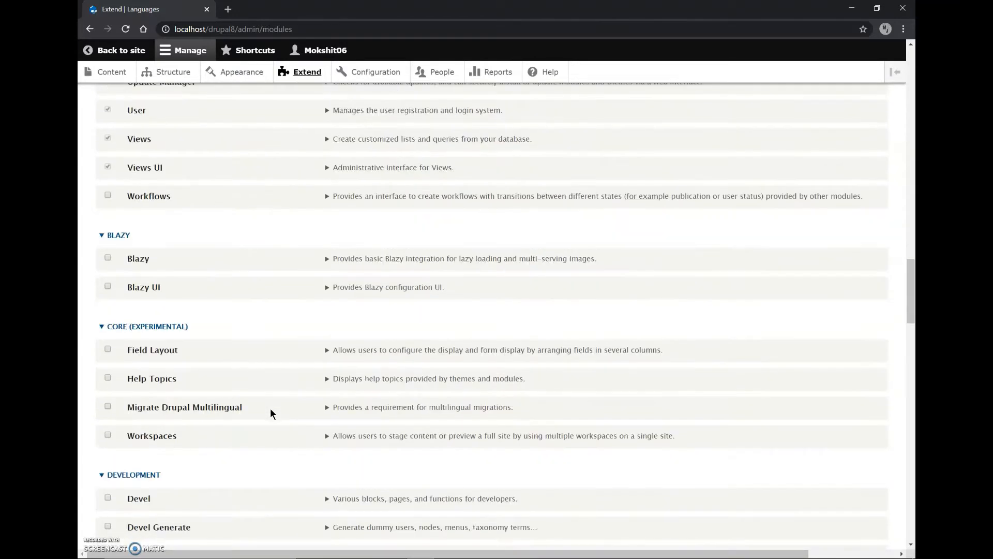
{"action": "scroll", "coordinate": [271, 409], "scroll_direction": "down", "scroll_amount": 6}
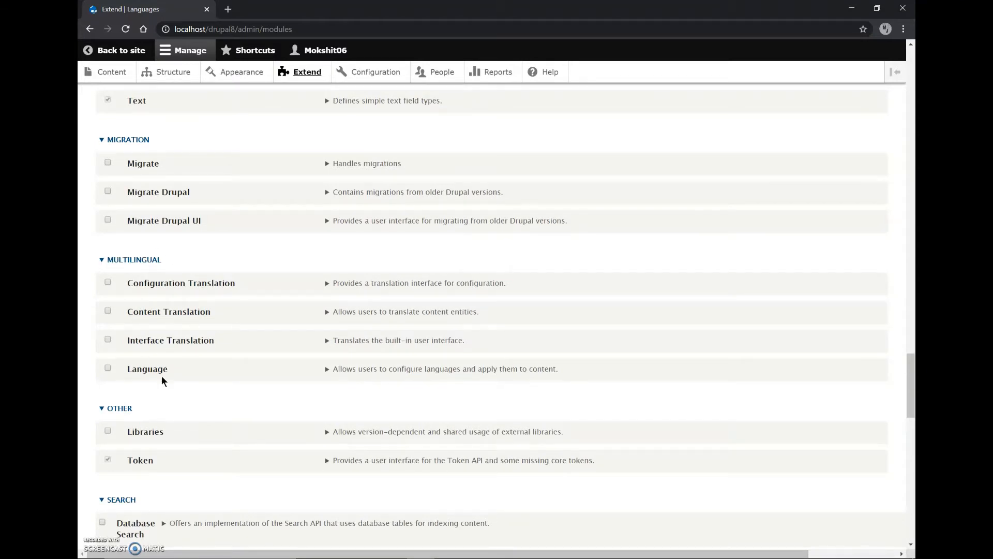
{"action": "left_click", "coordinate": [129, 285]}
{"action": "left_click", "coordinate": [130, 315]}
{"action": "left_click", "coordinate": [139, 340]}
{"action": "scroll", "coordinate": [135, 376], "scroll_direction": "down", "scroll_amount": 20}
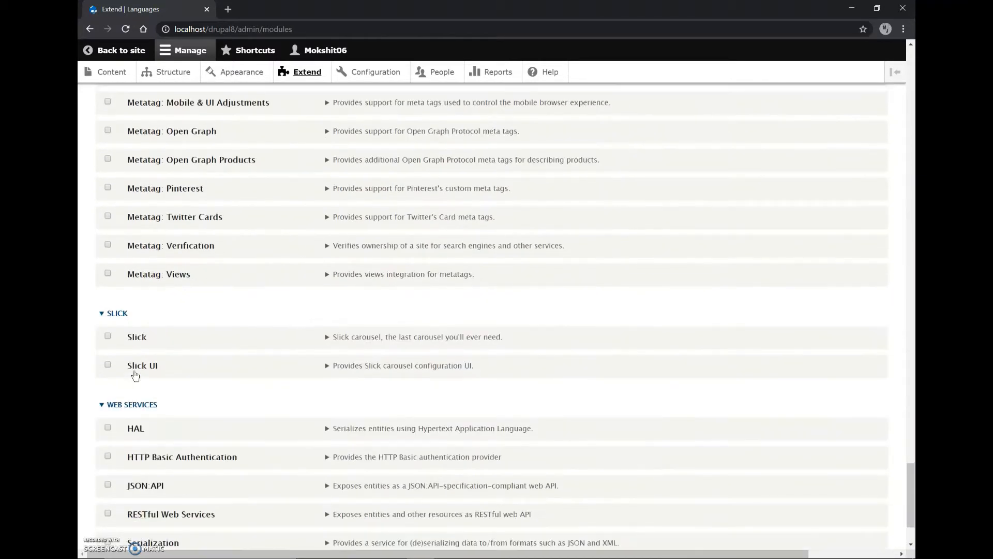
{"action": "scroll", "coordinate": [135, 376], "scroll_direction": "down", "scroll_amount": 2}
{"action": "left_click", "coordinate": [118, 486]}
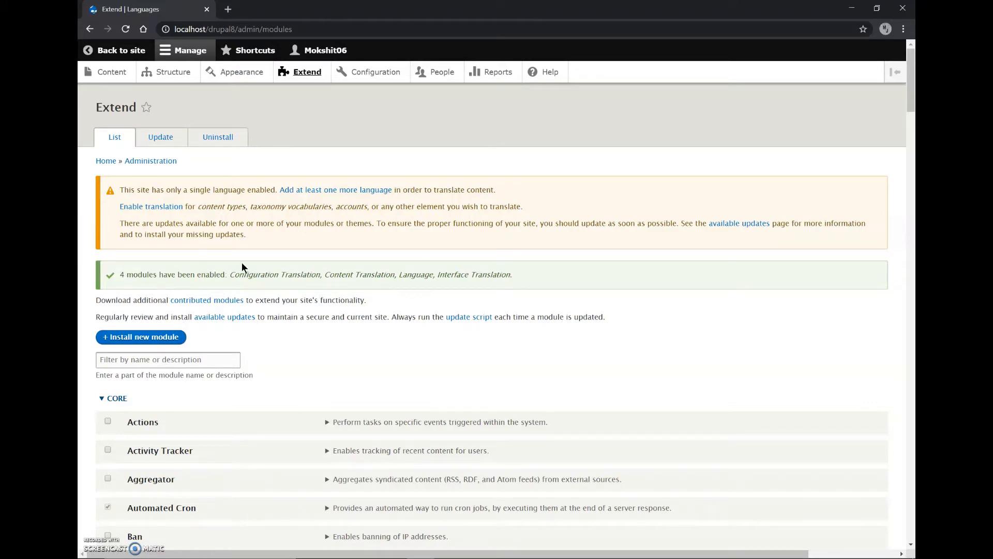
Open the Languages page from the Regional and Language configuration in a separate browser tab
{"action": "left_click", "coordinate": [352, 75]}
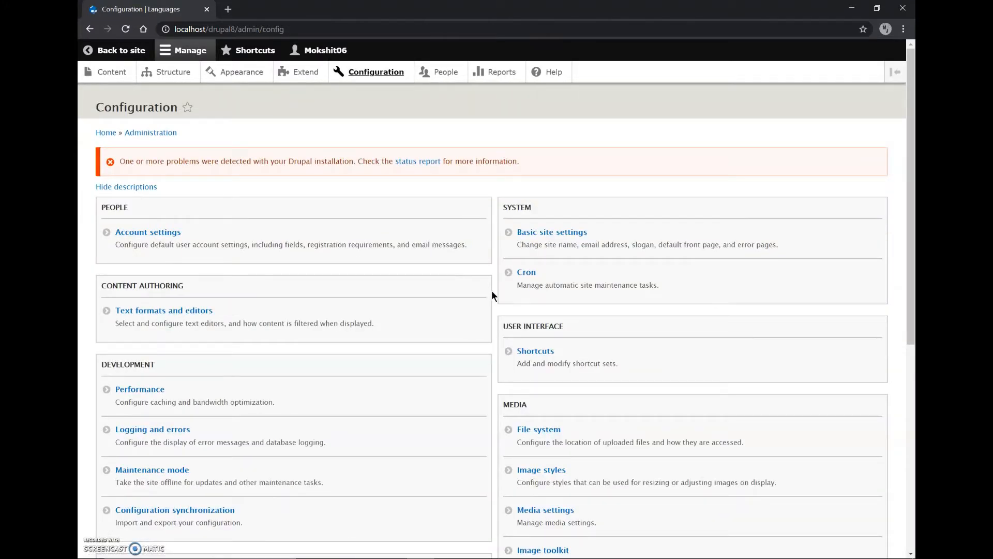
{"action": "scroll", "coordinate": [492, 292], "scroll_direction": "down", "scroll_amount": 6}
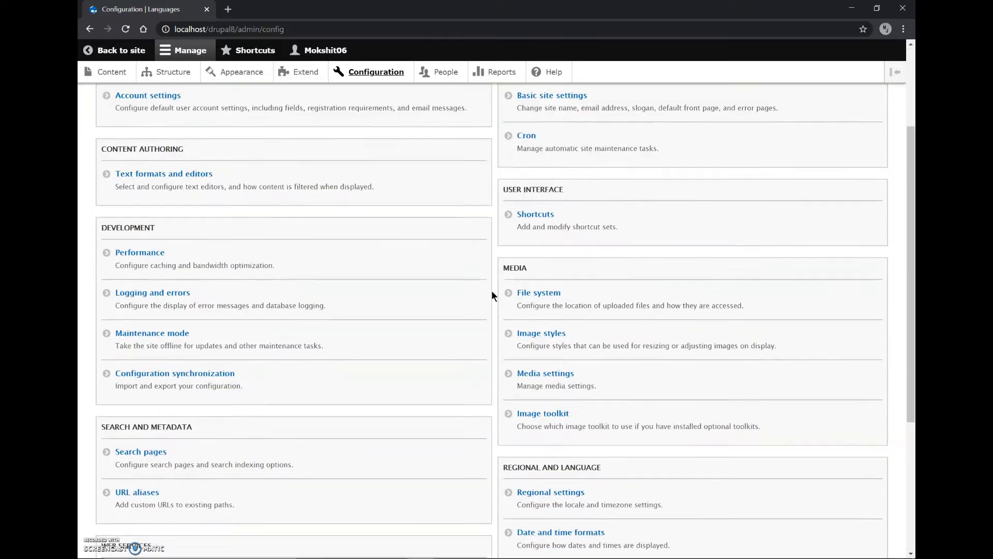
{"action": "scroll", "coordinate": [491, 296], "scroll_direction": "down", "scroll_amount": 1}
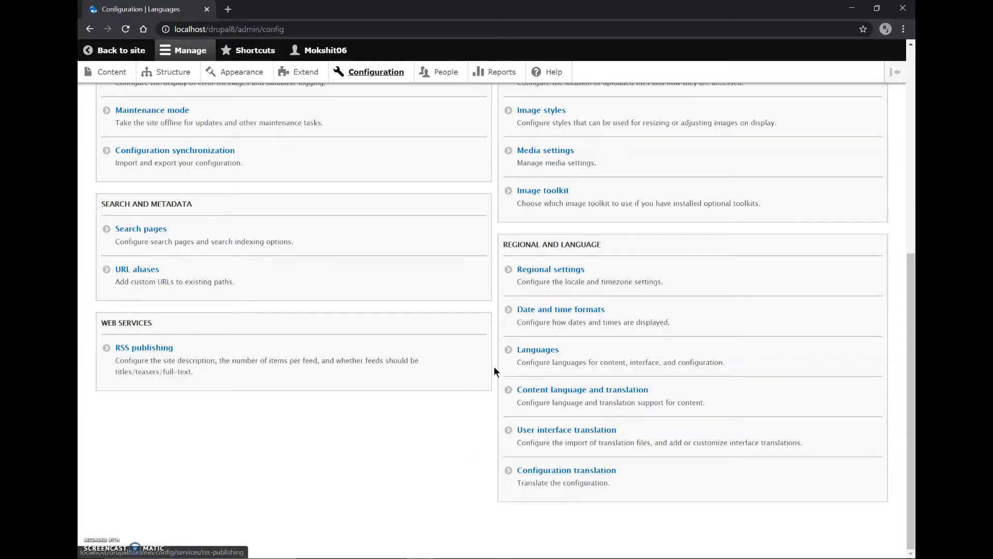
{"action": "middle_click", "coordinate": [523, 352]}
{"action": "left_click", "coordinate": [275, 10]}
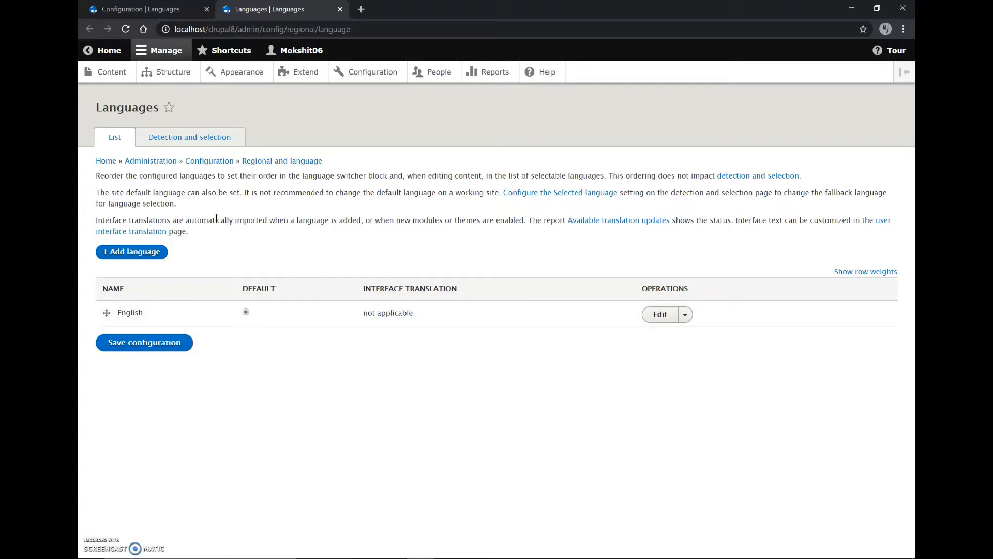
Add Hindi as a site language
{"action": "left_click", "coordinate": [130, 256]}
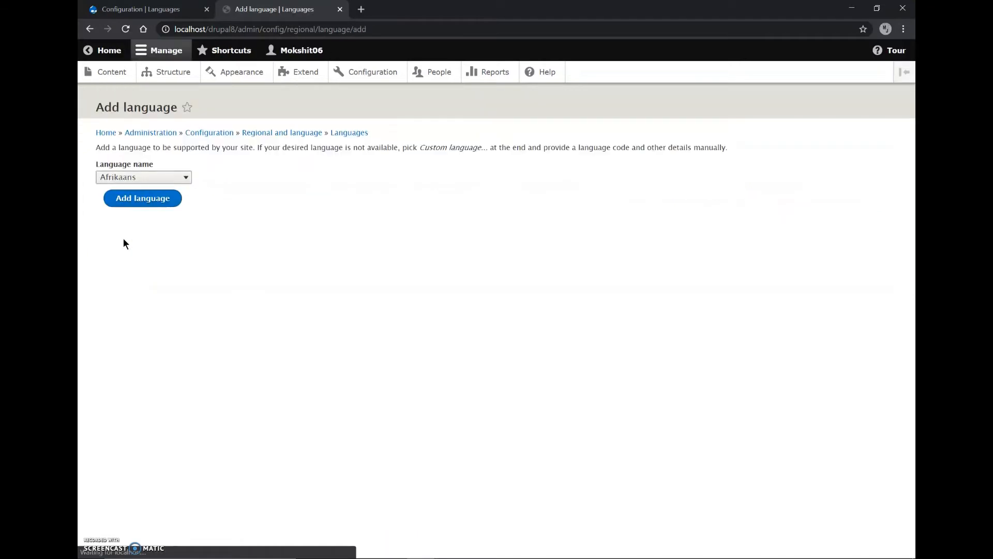
{"action": "left_click", "coordinate": [164, 178]}
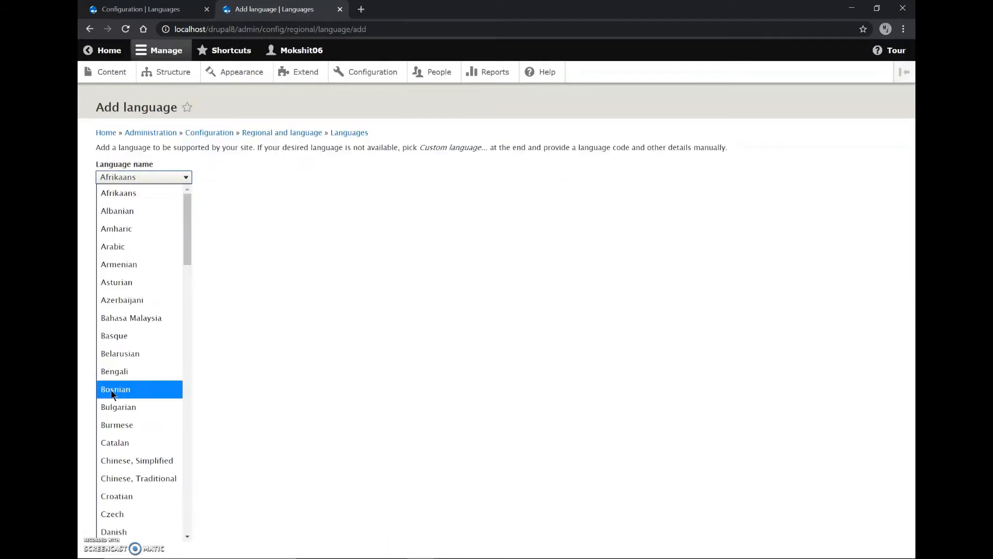
{"action": "scroll", "coordinate": [112, 392], "scroll_direction": "down", "scroll_amount": 10}
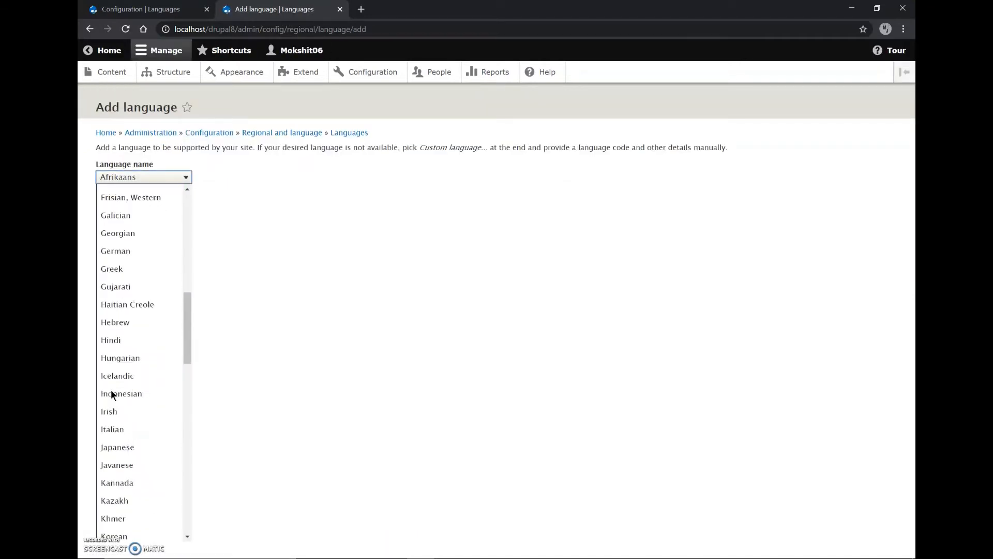
{"action": "left_click", "coordinate": [111, 340]}
{"action": "left_click", "coordinate": [125, 207]}
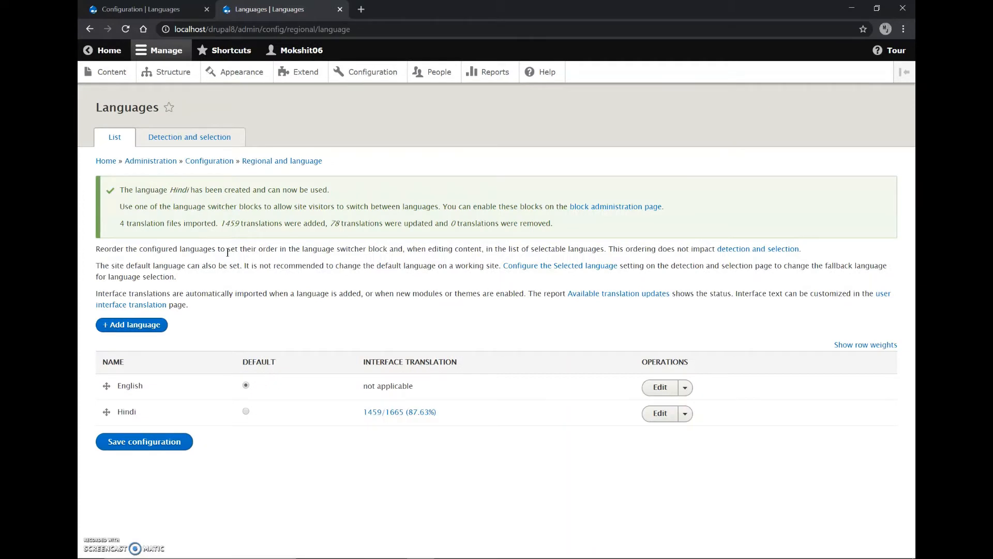
Add Spanish as another site language
{"action": "left_click", "coordinate": [134, 333]}
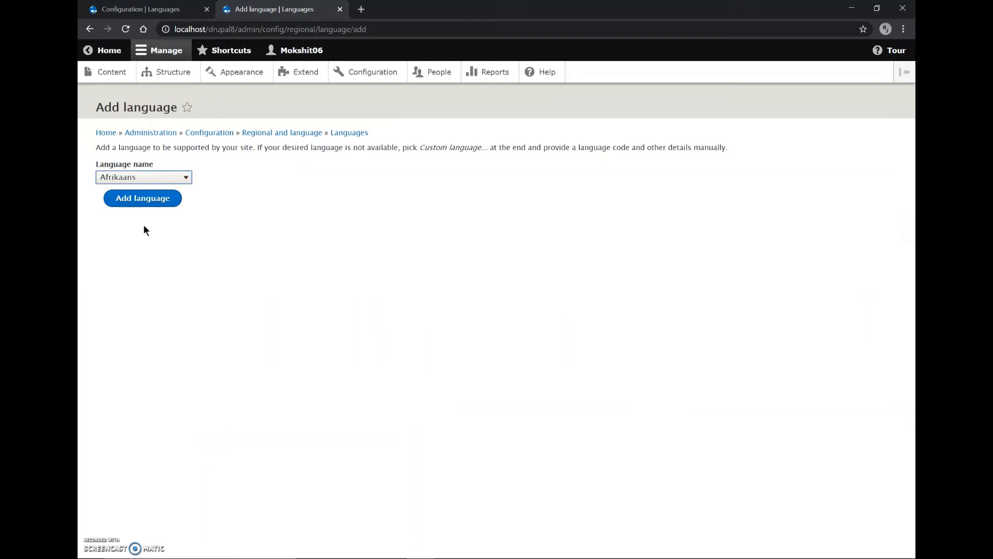
{"action": "left_click", "coordinate": [139, 178]}
{"action": "scroll", "coordinate": [133, 393], "scroll_direction": "down", "scroll_amount": 6}
{"action": "scroll", "coordinate": [133, 391], "scroll_direction": "down", "scroll_amount": 12}
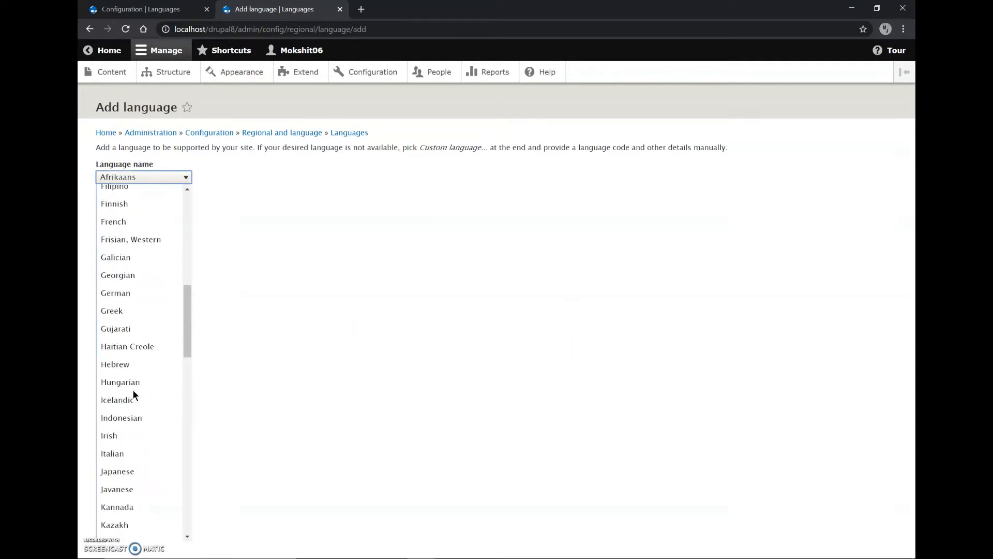
{"action": "scroll", "coordinate": [133, 391], "scroll_direction": "down", "scroll_amount": 8}
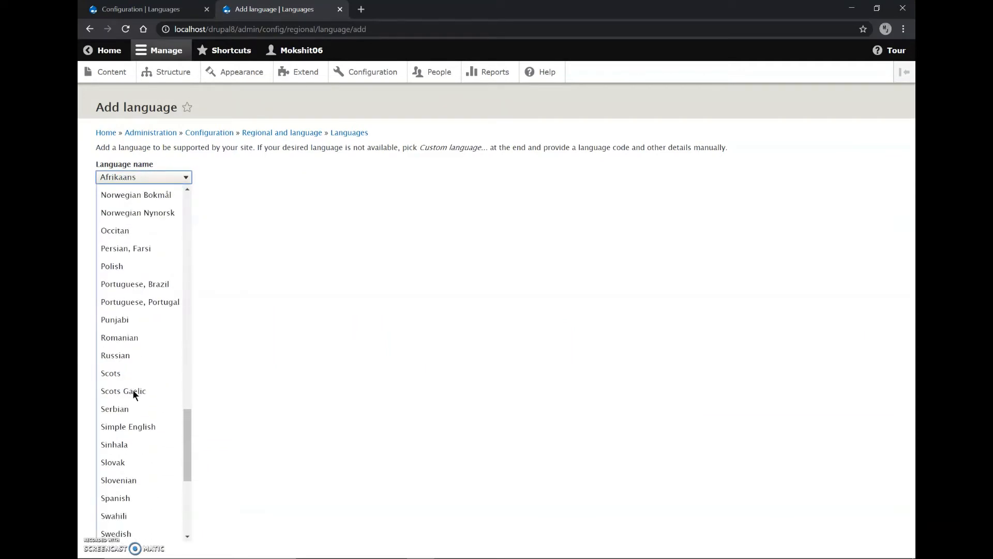
{"action": "left_click", "coordinate": [127, 389]}
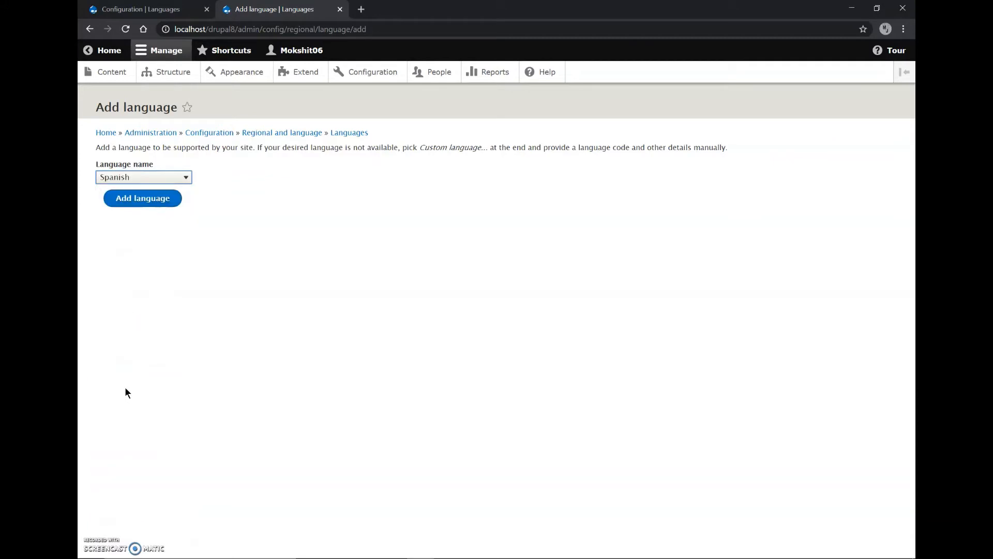
{"action": "left_click", "coordinate": [148, 200]}
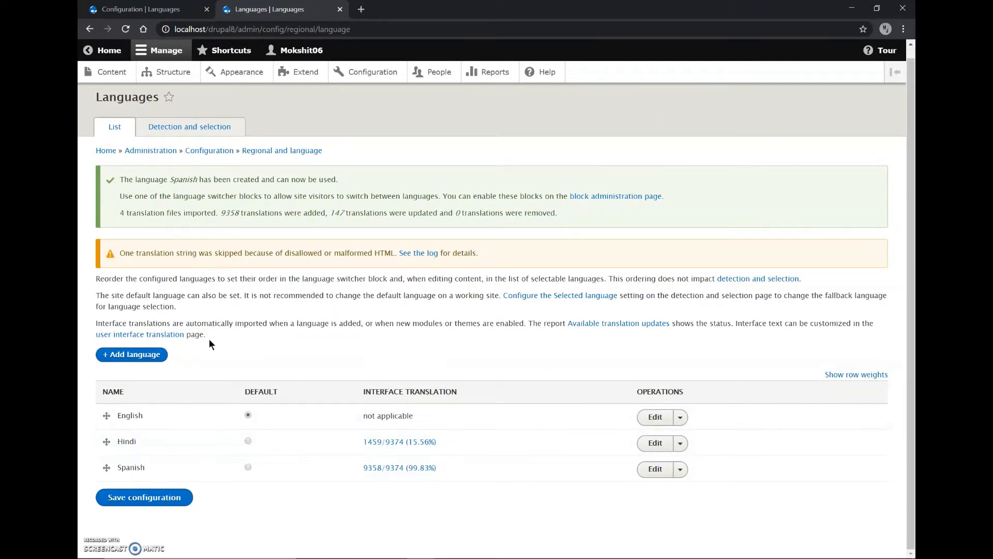
Open the configuration of the URL method in the language detection and selection settings
{"action": "scroll", "coordinate": [209, 339], "scroll_direction": "up", "scroll_amount": 1}
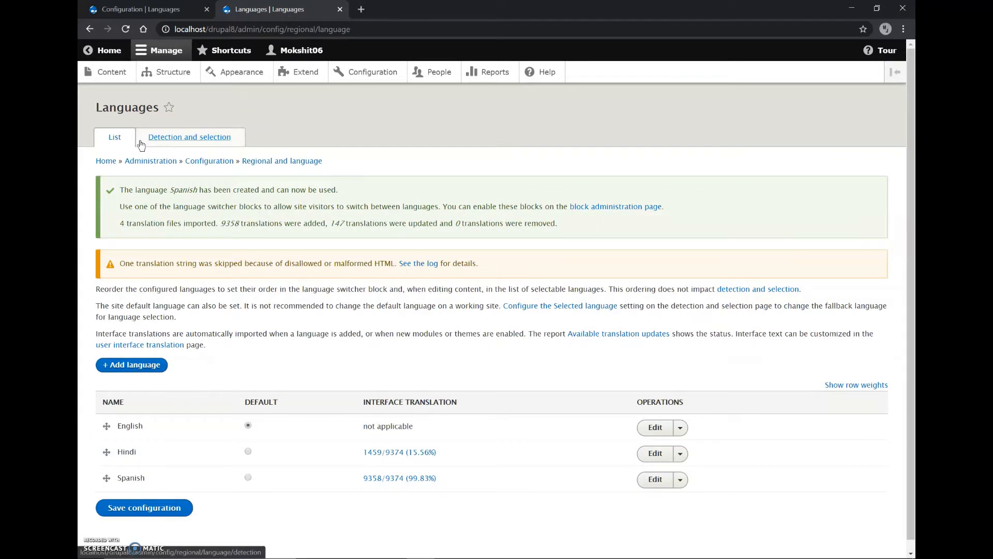
{"action": "left_click", "coordinate": [183, 138]}
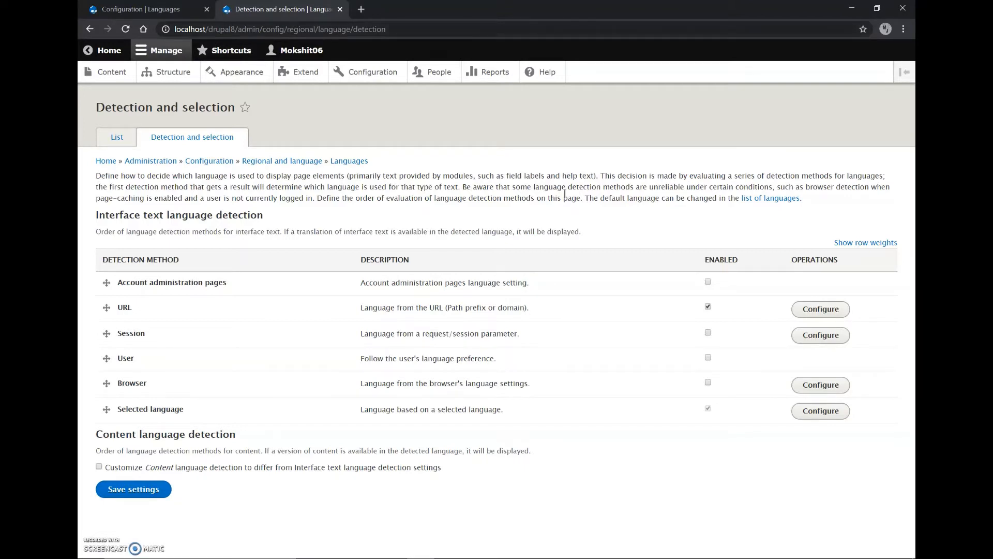
{"action": "left_click", "coordinate": [805, 309]}
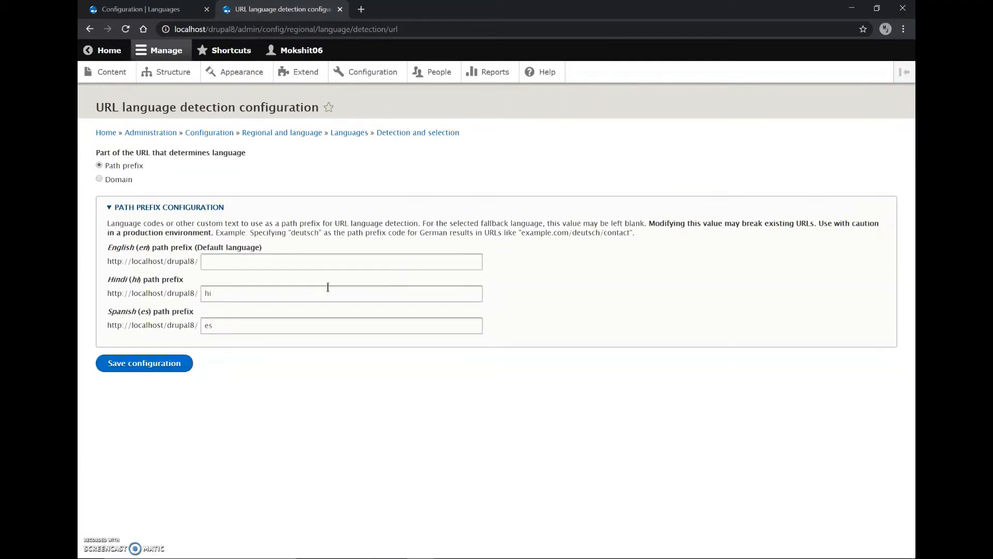
Examine the URL path prefixes set for English, Hindi and Spanish
{"action": "left_click", "coordinate": [269, 288]}
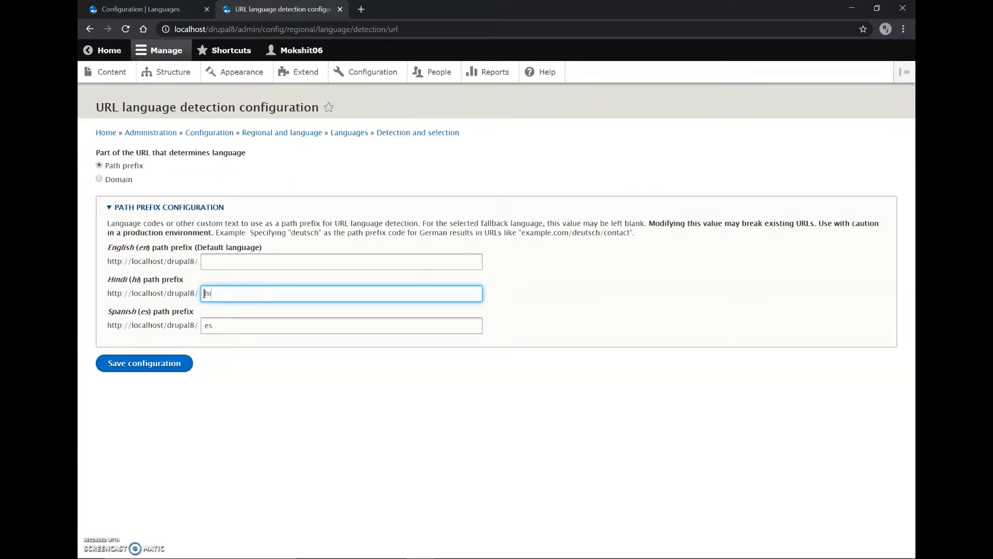
{"action": "type", "text": "ndi"}
{"action": "key", "text": "BackSpace"}
{"action": "left_click", "coordinate": [196, 324]}
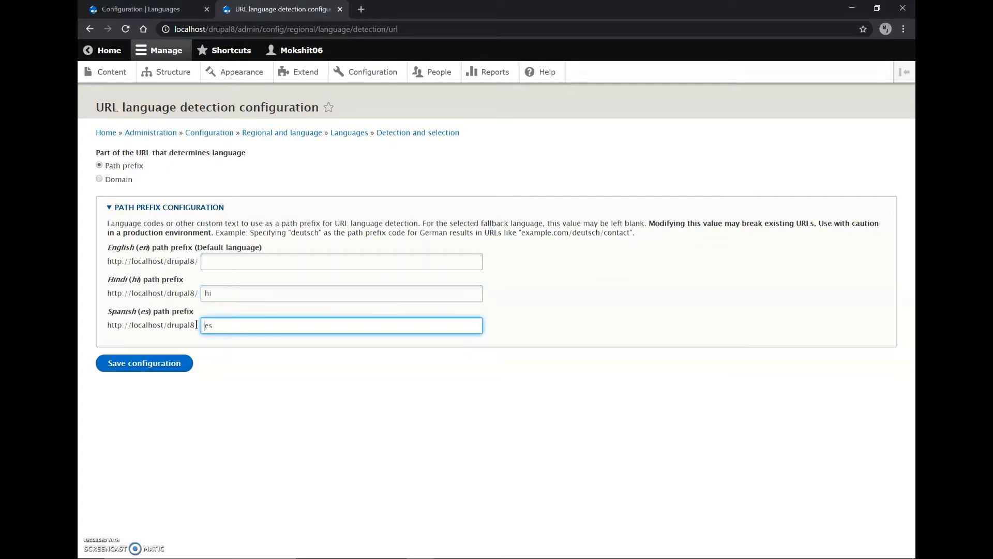
{"action": "left_click", "coordinate": [239, 338]}
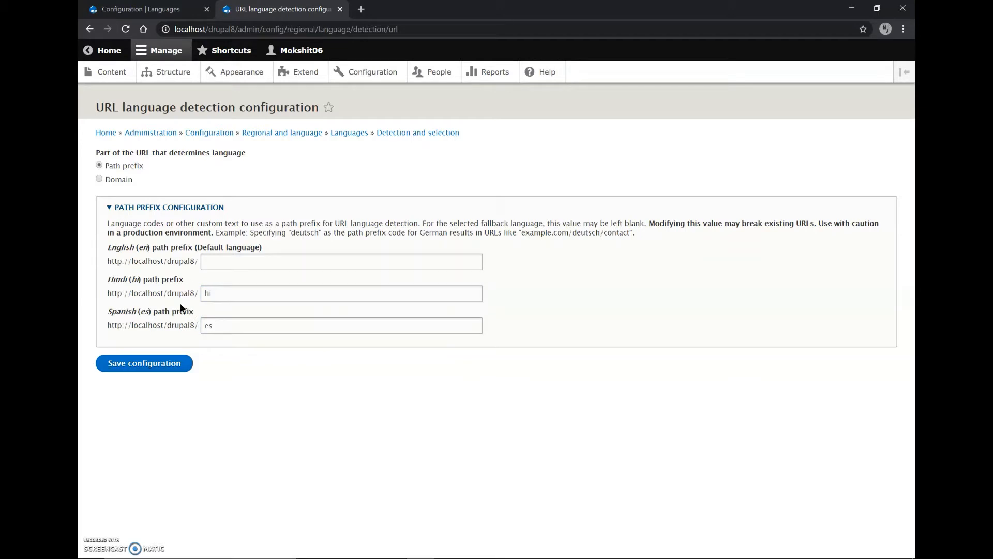
{"action": "left_click", "coordinate": [207, 263]}
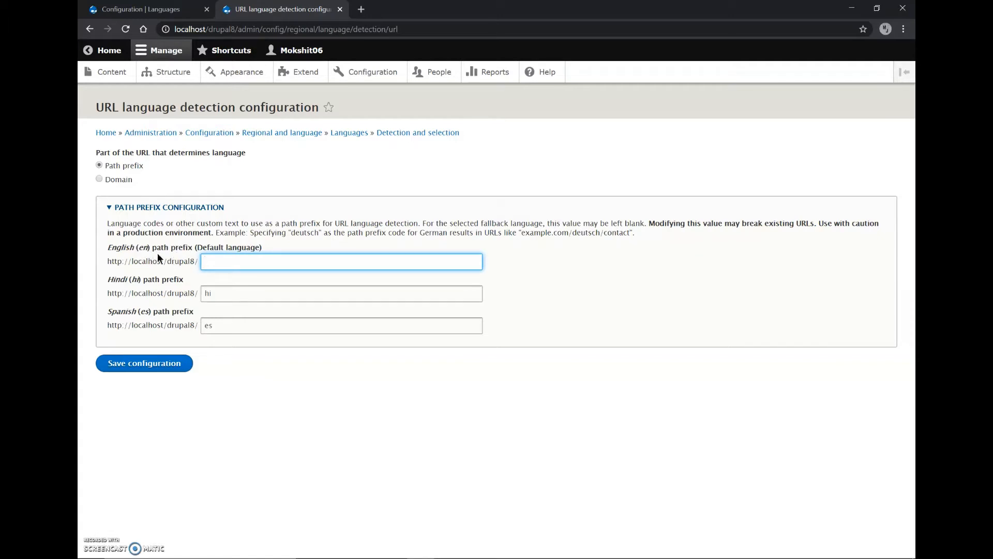
{"action": "left_click", "coordinate": [182, 223]}
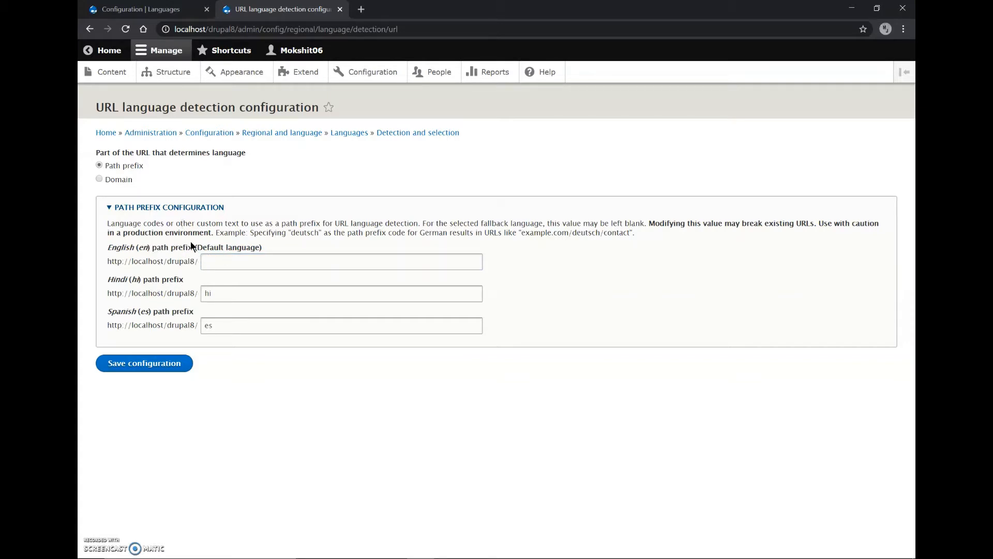
Save the URL language detection with Path prefix rather than Domain, and return to the list of languages
{"action": "left_click", "coordinate": [123, 181]}
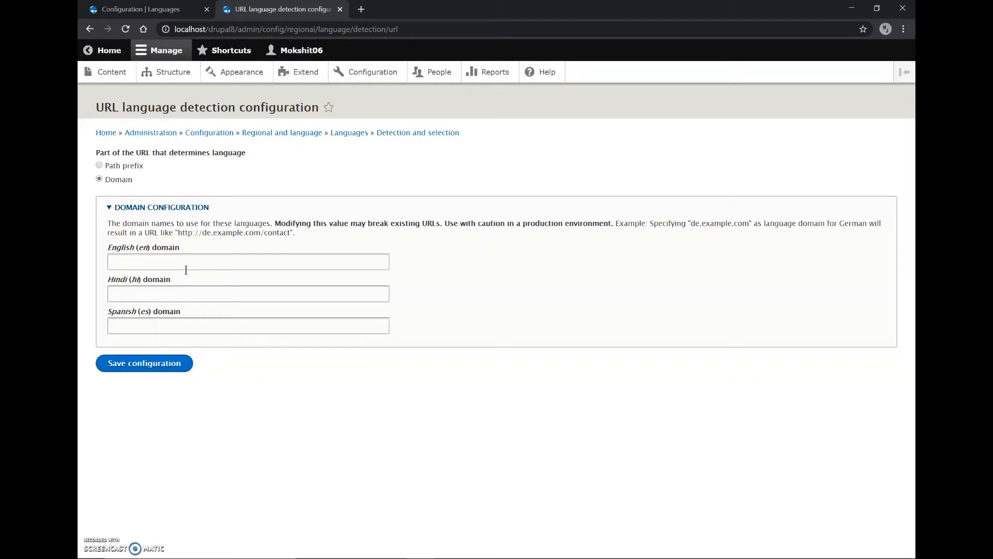
{"action": "left_click", "coordinate": [123, 166]}
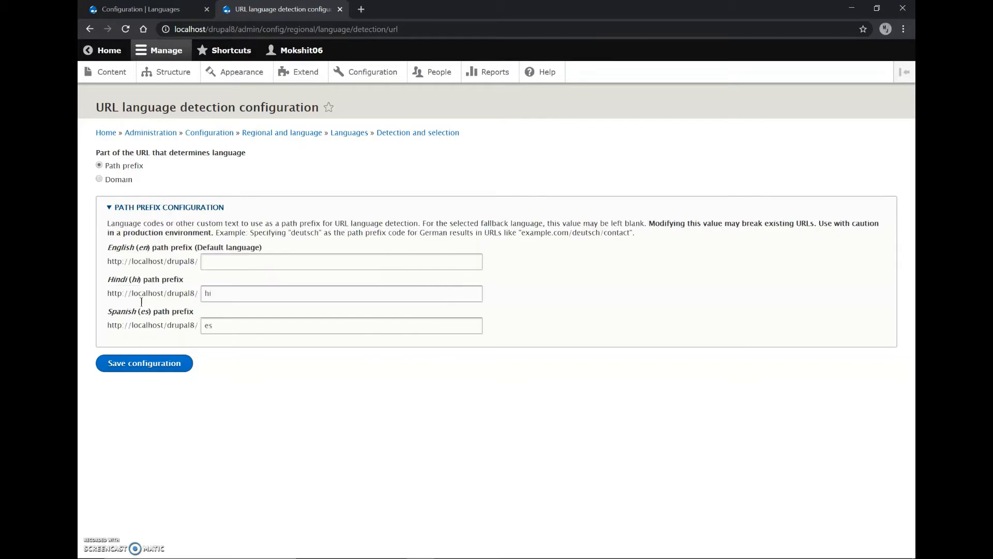
{"action": "left_click", "coordinate": [144, 364]}
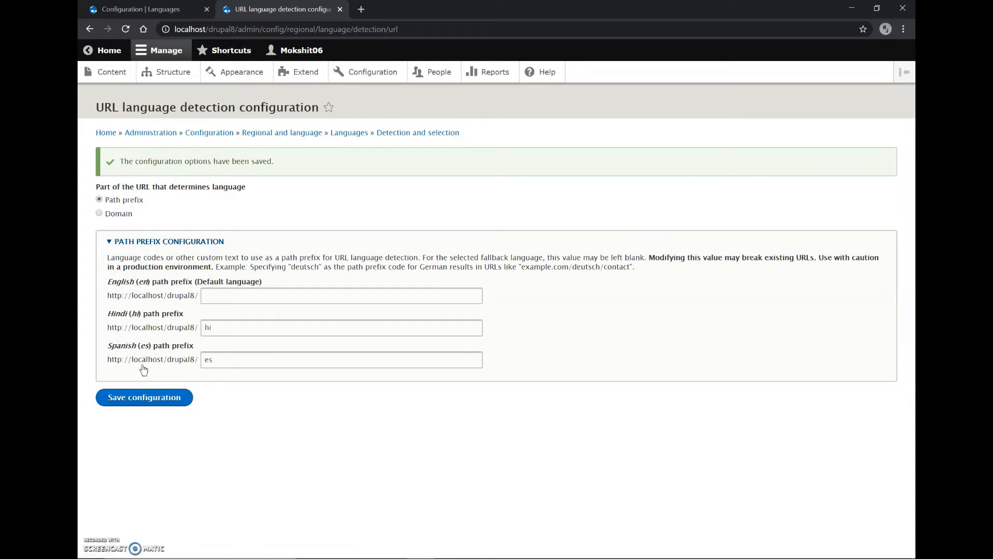
{"action": "left_click", "coordinate": [350, 135]}
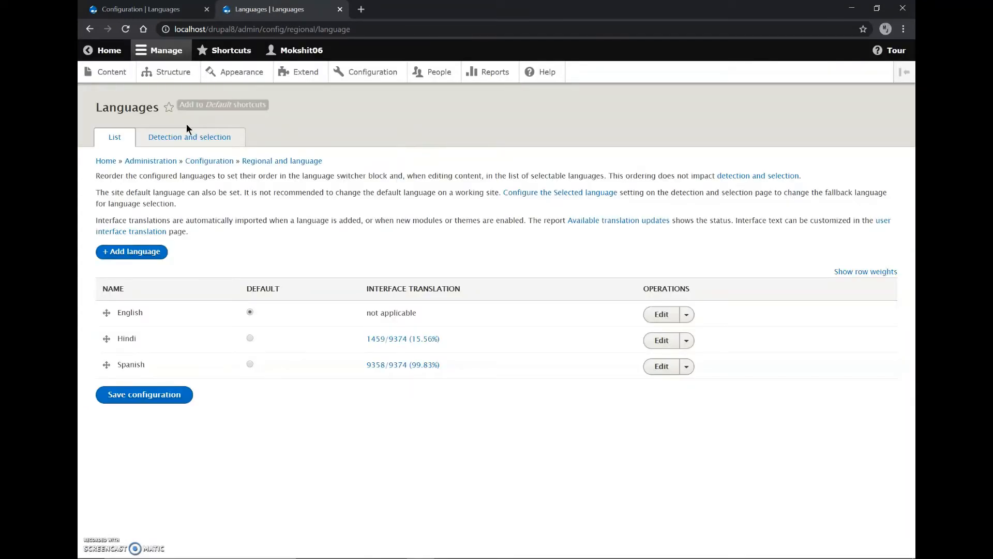
Enable custom language settings for Content and Comment in the site's content language and translation configuration
{"action": "left_click", "coordinate": [186, 141]}
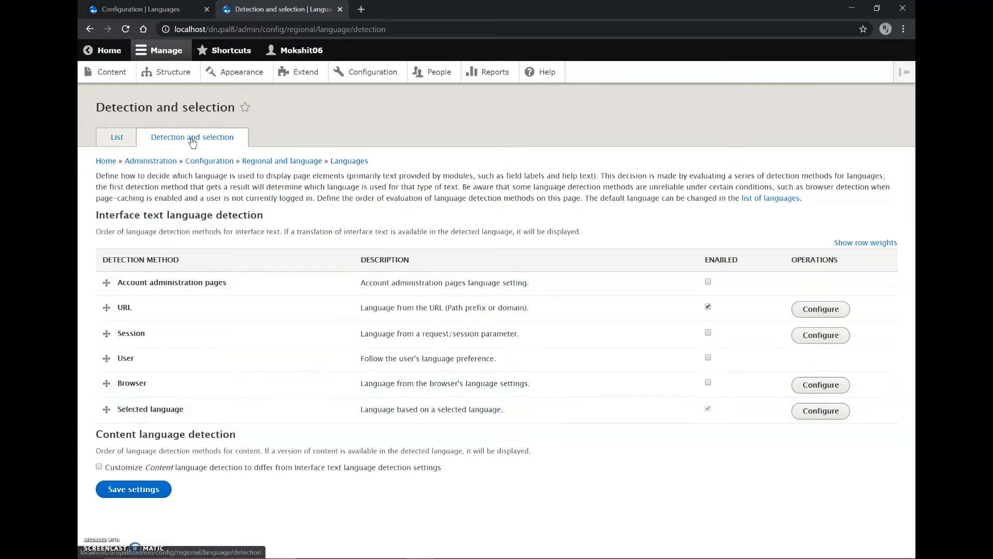
{"action": "left_click", "coordinate": [316, 163]}
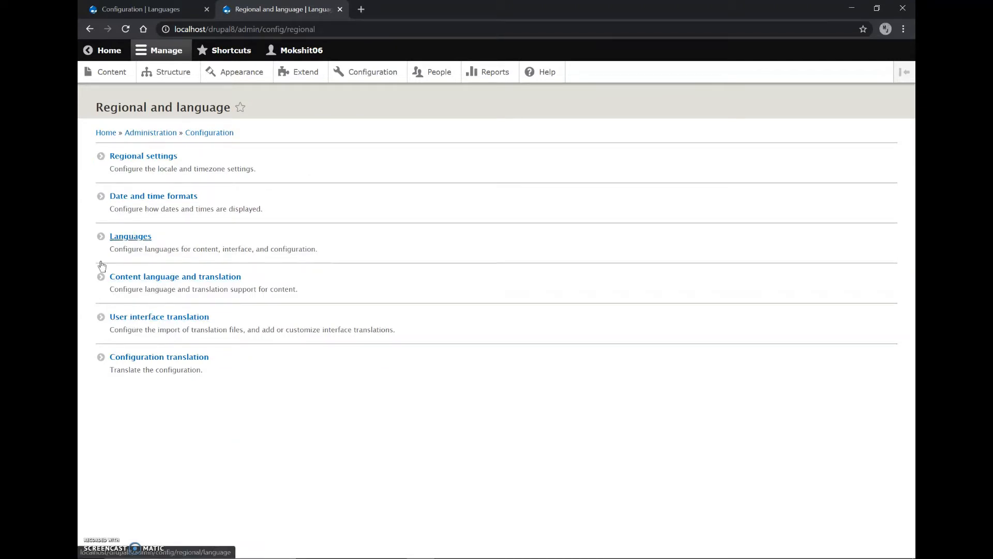
{"action": "left_click", "coordinate": [145, 286]}
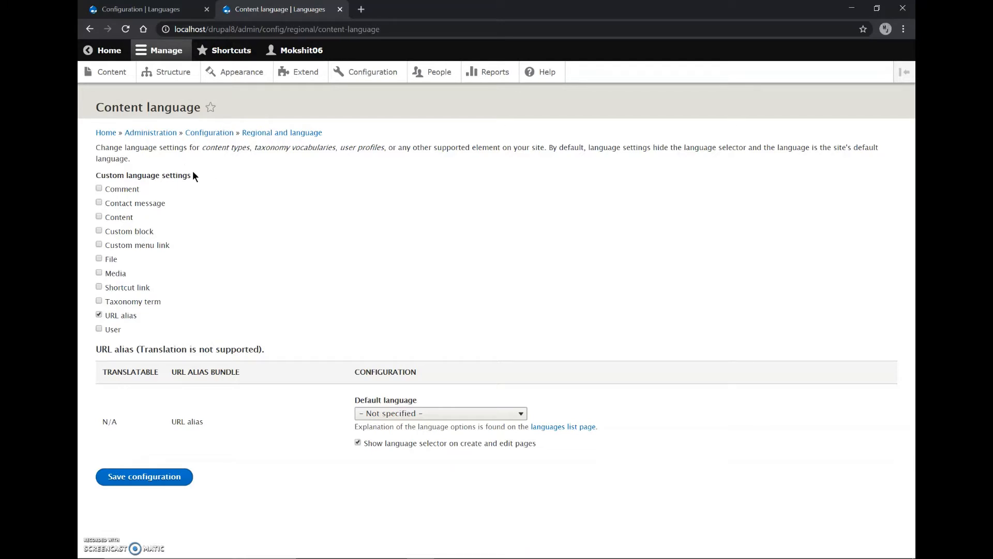
{"action": "left_click", "coordinate": [97, 217]}
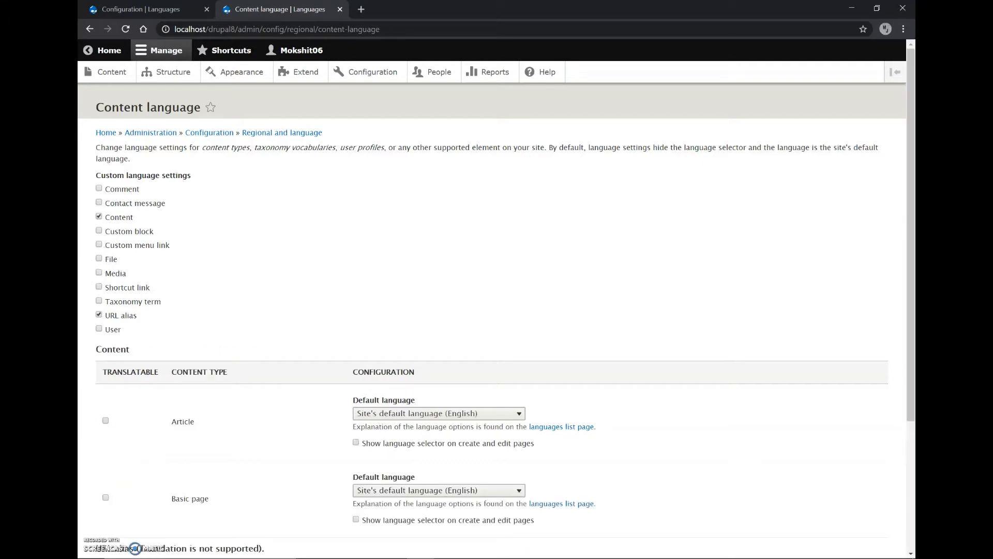
{"action": "left_click", "coordinate": [99, 189]}
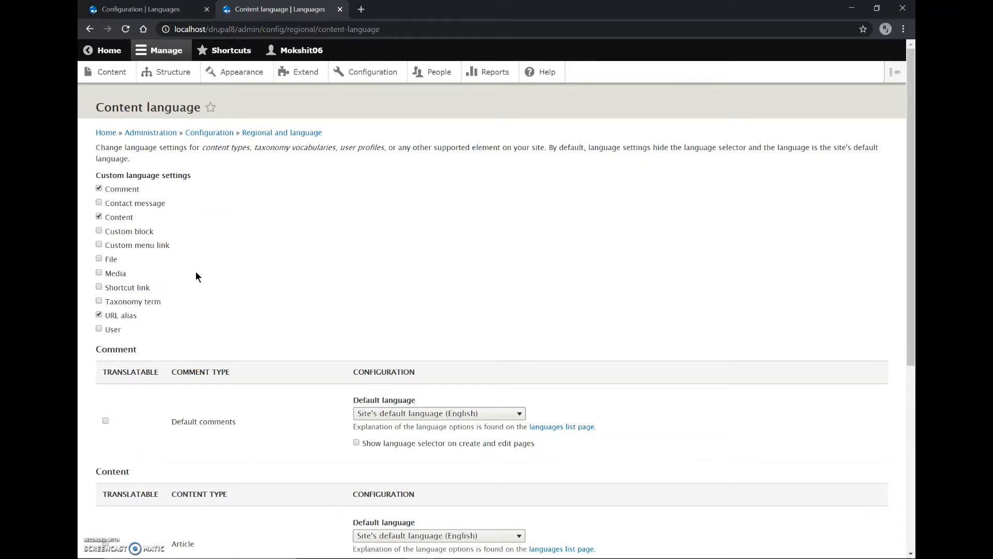
Make Default comments, Article and Basic page translatable, and save the content language configuration
{"action": "scroll", "coordinate": [195, 271], "scroll_direction": "down", "scroll_amount": 7}
{"action": "scroll", "coordinate": [196, 271], "scroll_direction": "up", "scroll_amount": 3}
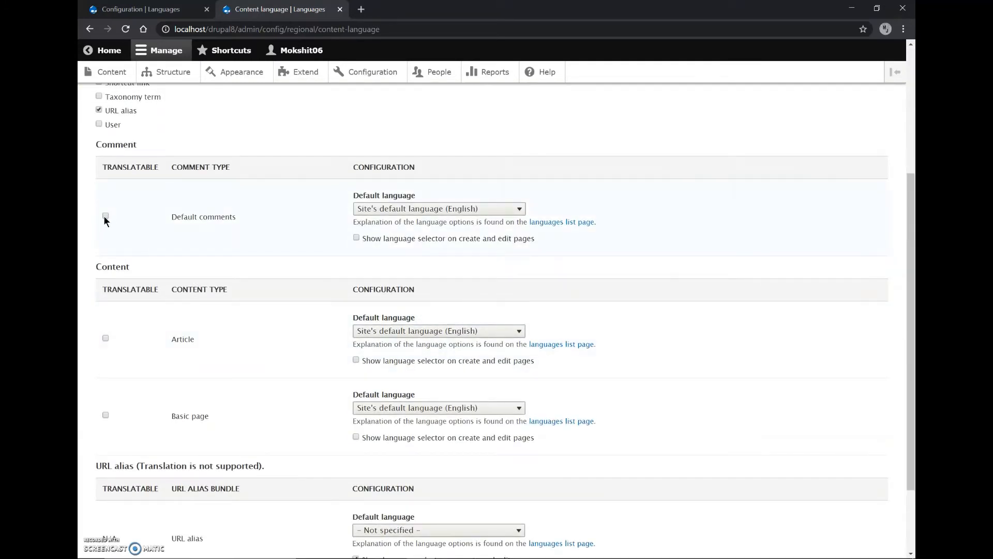
{"action": "left_click", "coordinate": [105, 216]}
{"action": "scroll", "coordinate": [120, 305], "scroll_direction": "down", "scroll_amount": 4}
{"action": "scroll", "coordinate": [121, 313], "scroll_direction": "down", "scroll_amount": 2}
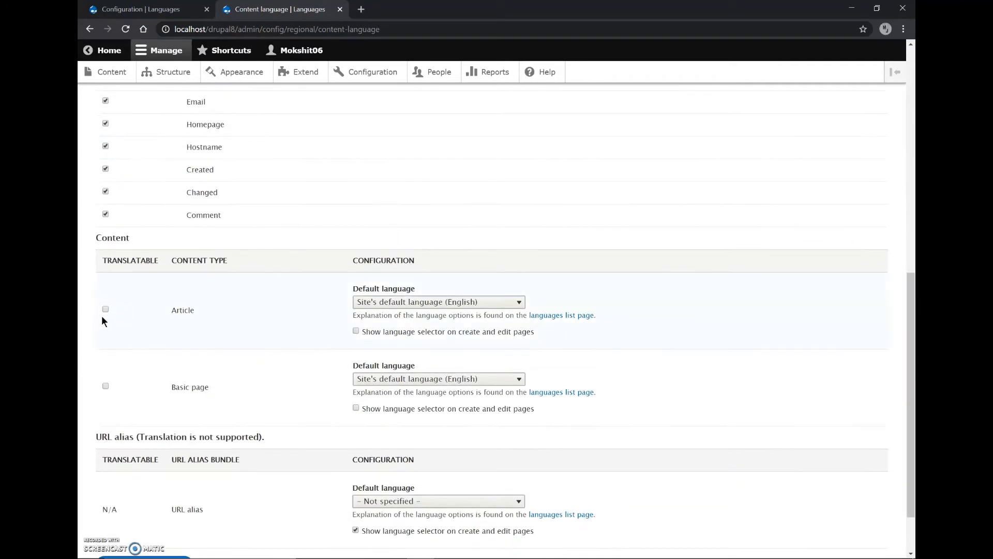
{"action": "left_click", "coordinate": [105, 309]}
{"action": "scroll", "coordinate": [108, 320], "scroll_direction": "down", "scroll_amount": 10}
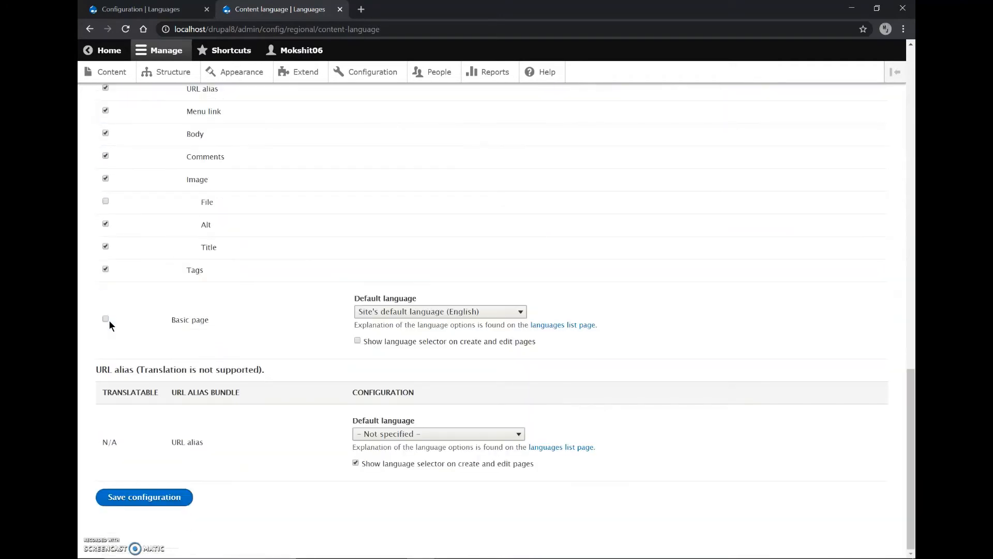
{"action": "left_click", "coordinate": [105, 318]}
{"action": "scroll", "coordinate": [118, 437], "scroll_direction": "down", "scroll_amount": 5}
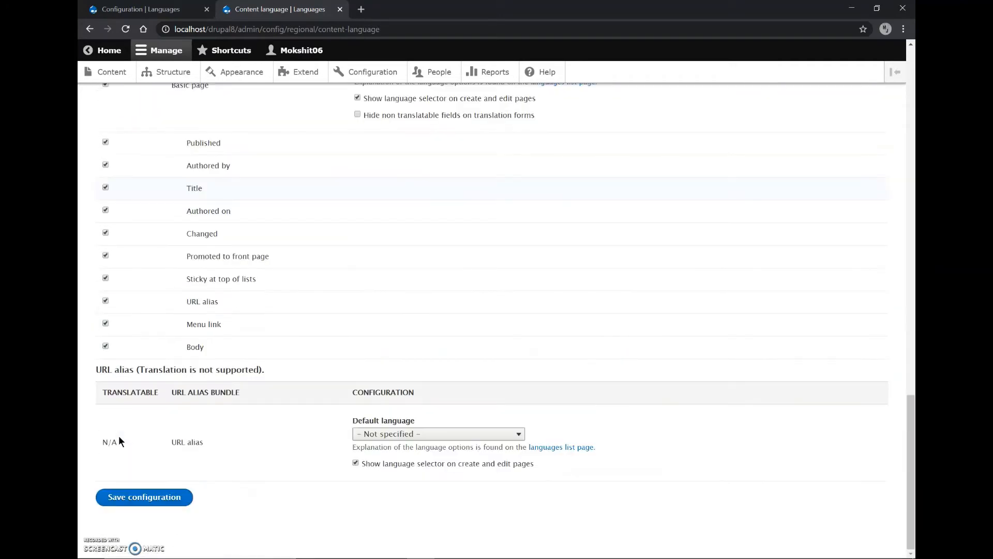
{"action": "left_click", "coordinate": [138, 496]}
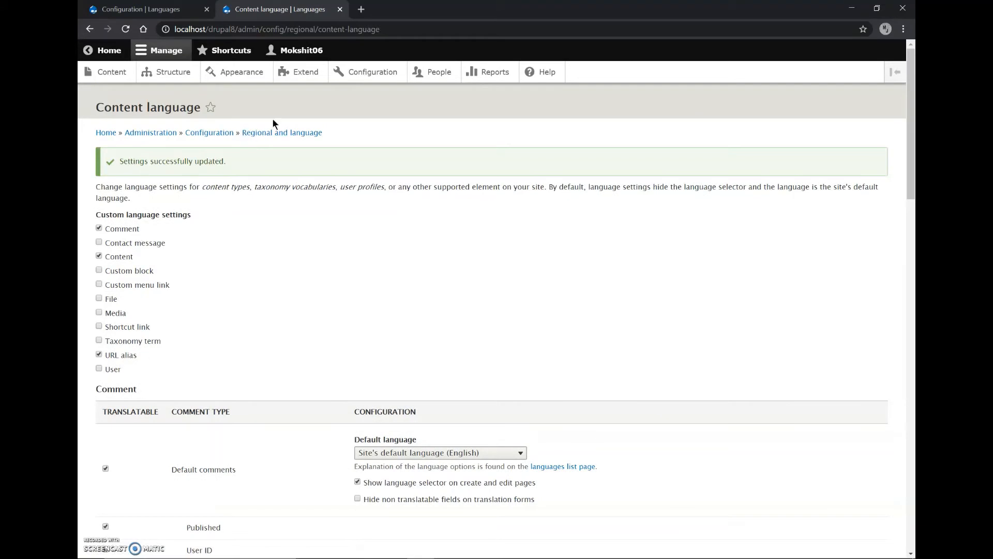
Open the user interface translation page in a separate tab and examine the Hindi translations of Forms and Home
{"action": "left_click", "coordinate": [284, 133]}
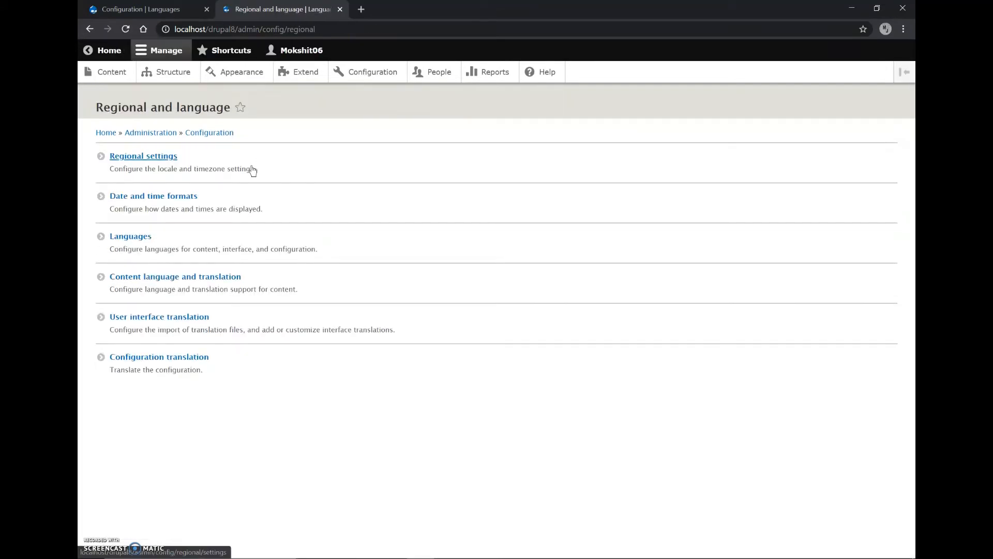
{"action": "middle_click", "coordinate": [155, 318]}
{"action": "left_click", "coordinate": [414, 8]}
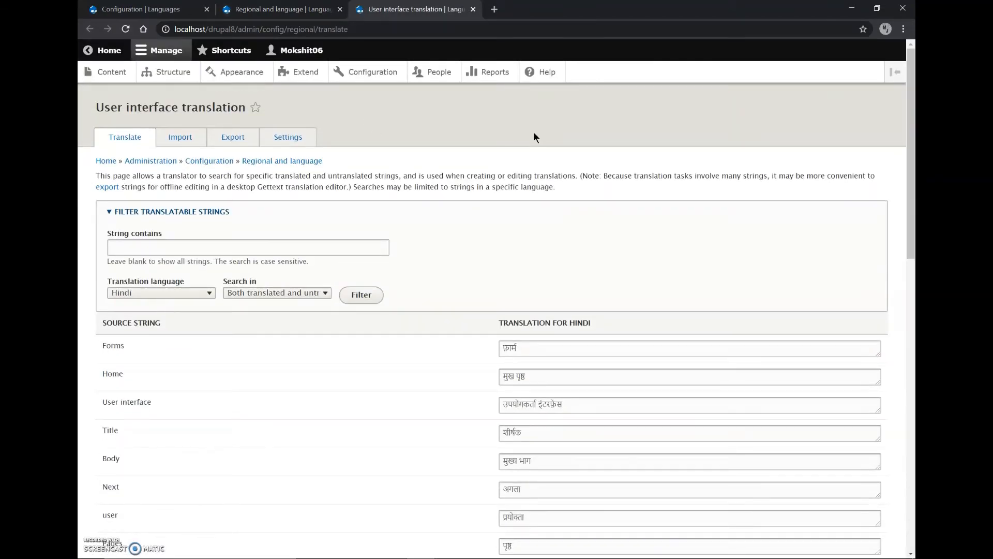
{"action": "left_click", "coordinate": [521, 353]}
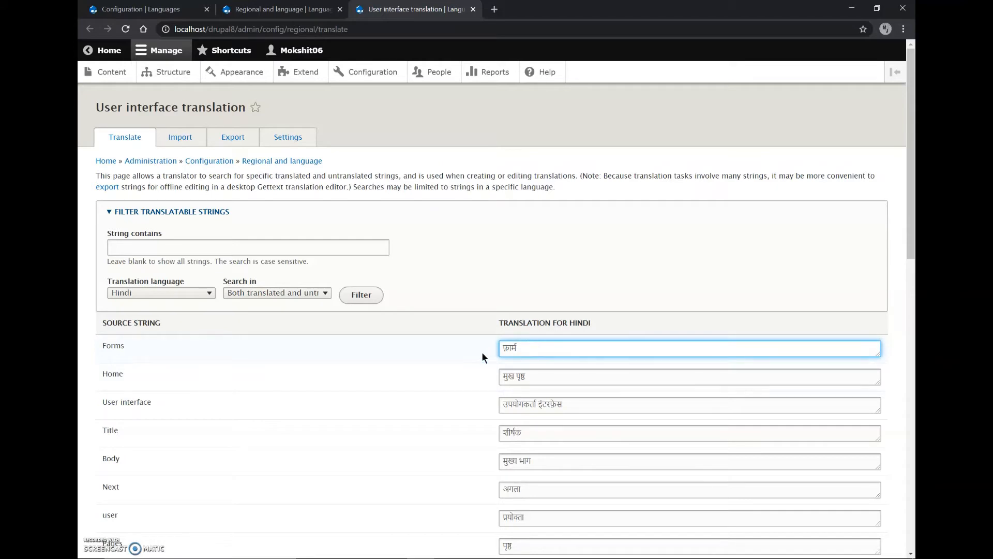
{"action": "left_click", "coordinate": [534, 380]}
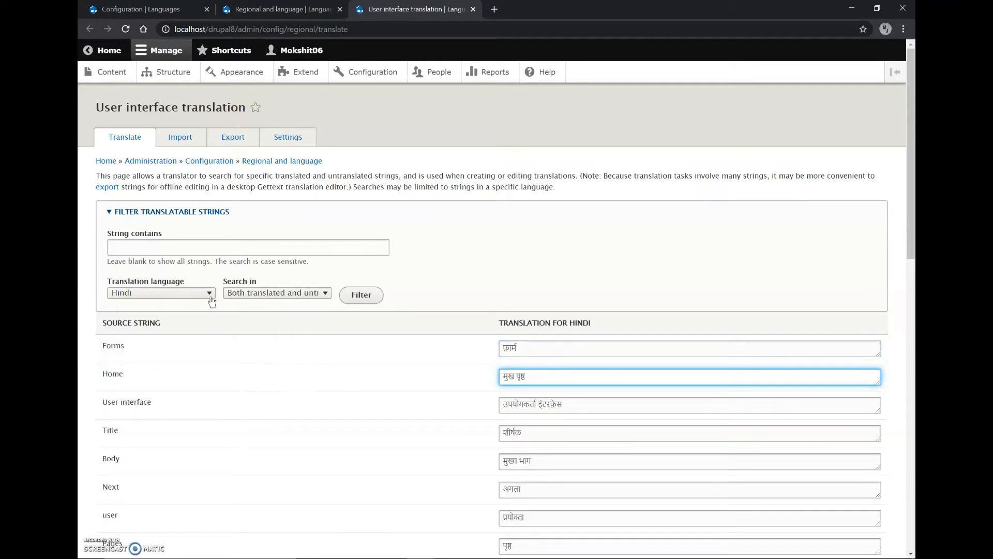
Filter the translatable interface strings by Spanish and check the translation of Forms
{"action": "left_click", "coordinate": [189, 293]}
{"action": "left_click", "coordinate": [153, 327]}
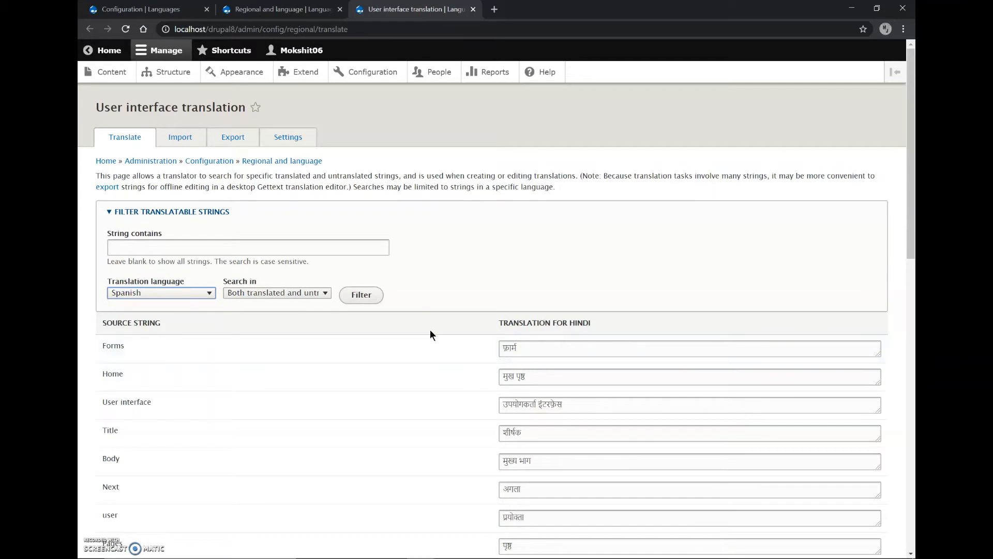
{"action": "left_click", "coordinate": [362, 295]}
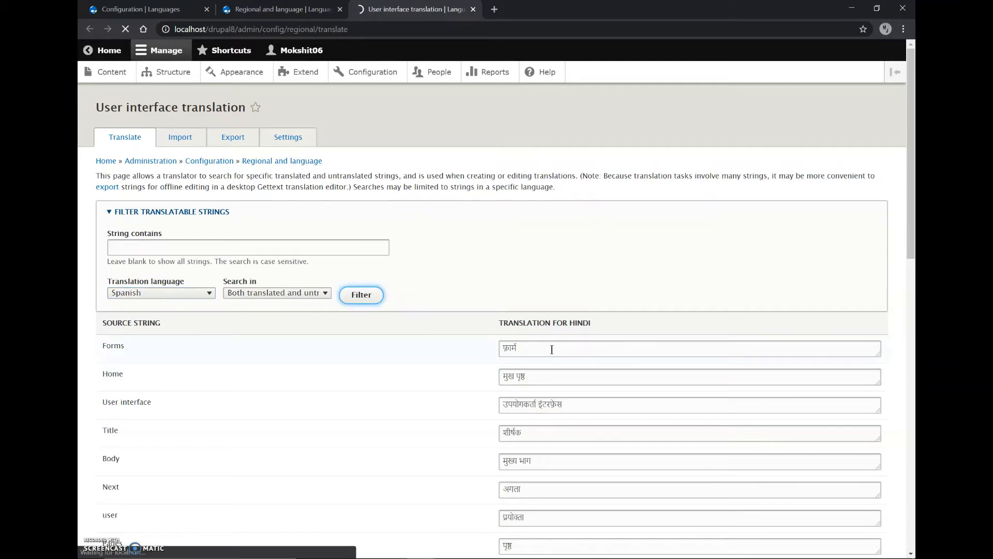
{"action": "left_click", "coordinate": [528, 355]}
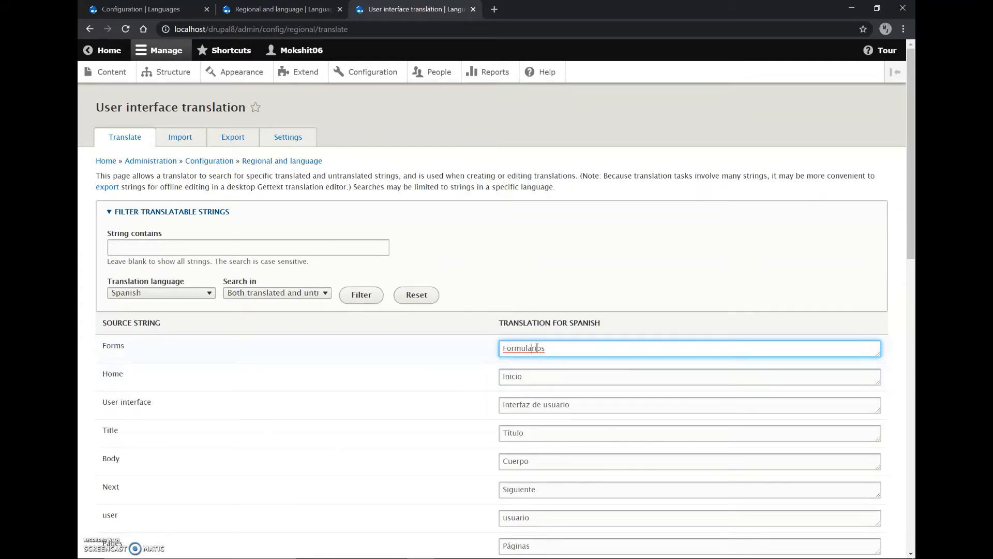
Review the import, export and settings pages of the user interface translation
{"action": "left_click", "coordinate": [176, 142]}
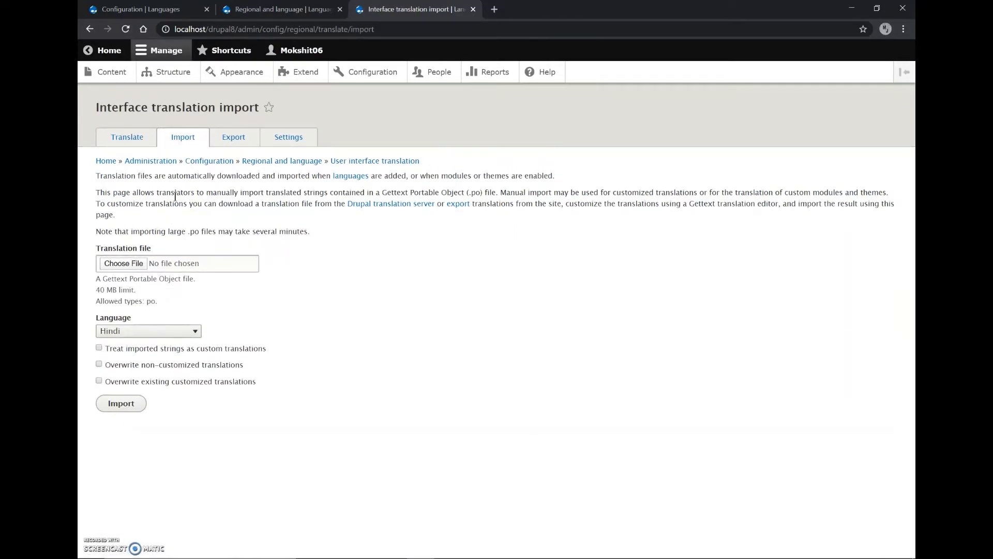
{"action": "left_click", "coordinate": [137, 140]}
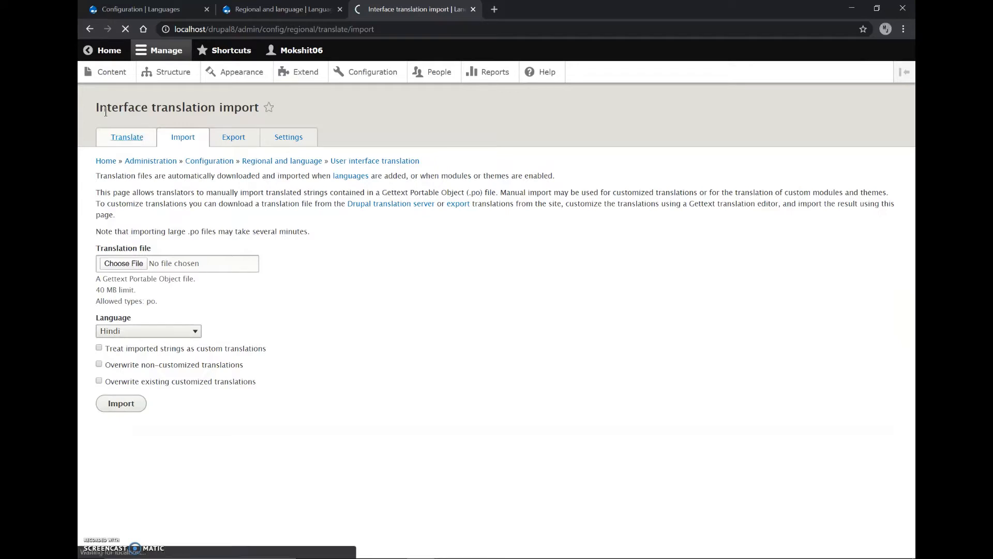
{"action": "left_click", "coordinate": [241, 137]}
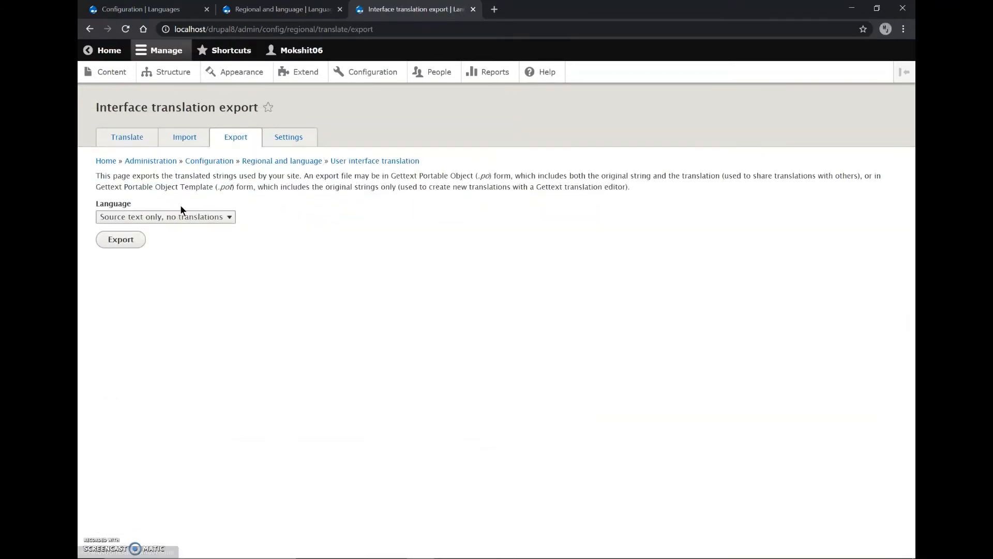
{"action": "left_click", "coordinate": [289, 138]}
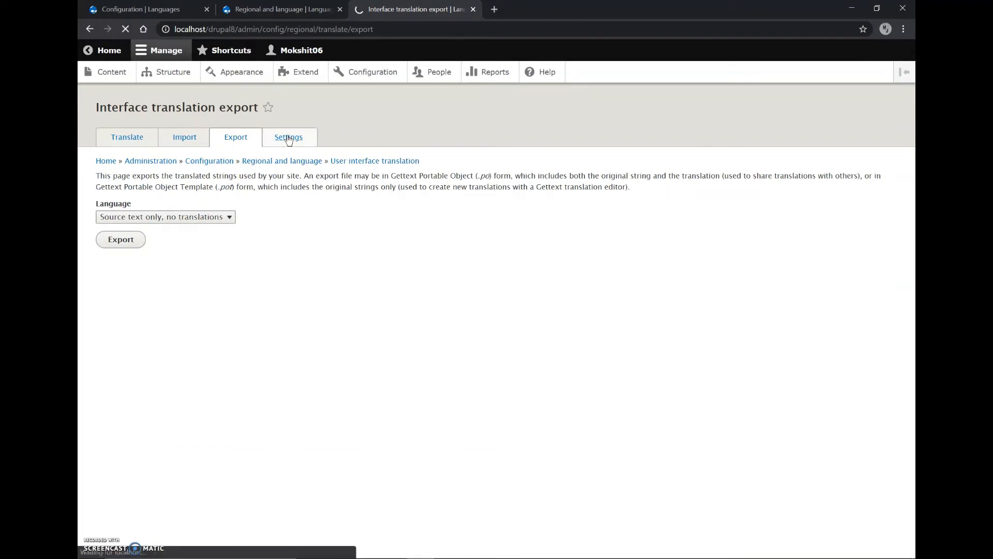
Examine the configuration items listed for configuration translation, then close that page's tab
{"action": "left_click", "coordinate": [311, 161]}
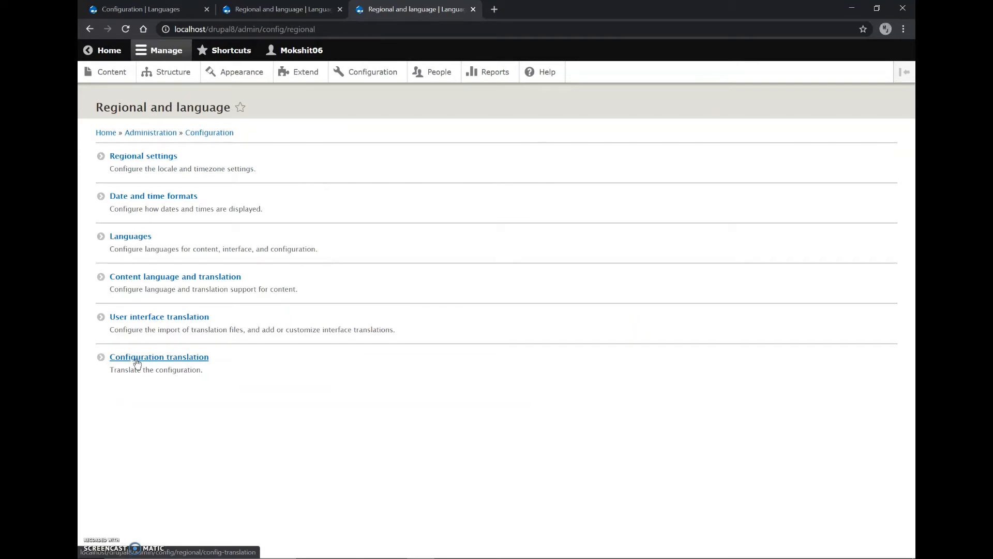
{"action": "left_click", "coordinate": [137, 362]}
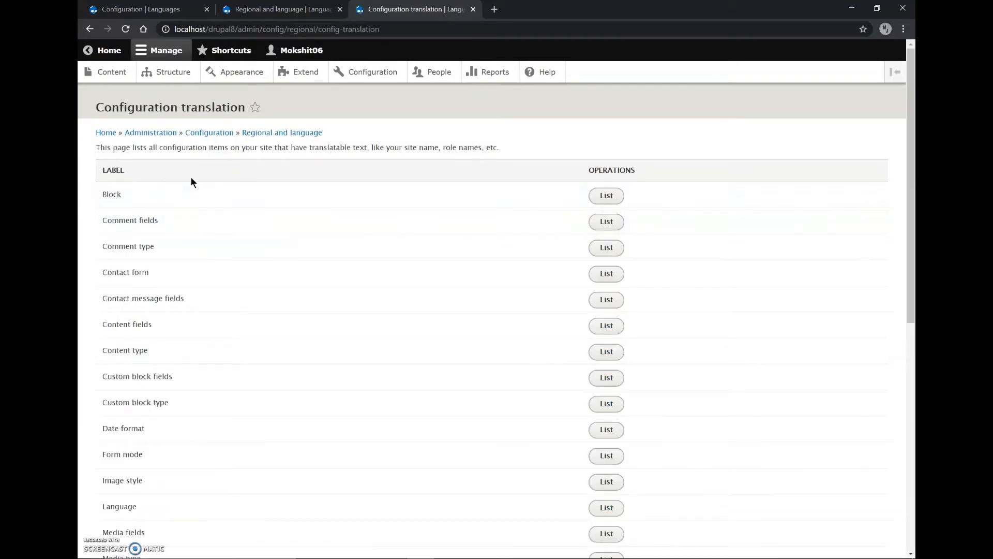
{"action": "scroll", "coordinate": [395, 189], "scroll_direction": "down", "scroll_amount": 8}
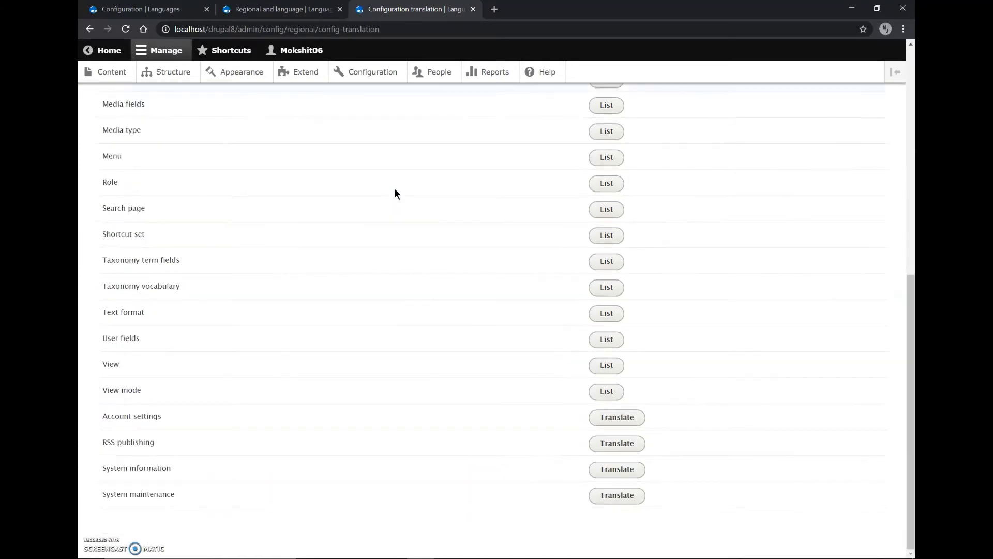
{"action": "scroll", "coordinate": [396, 190], "scroll_direction": "up", "scroll_amount": 10}
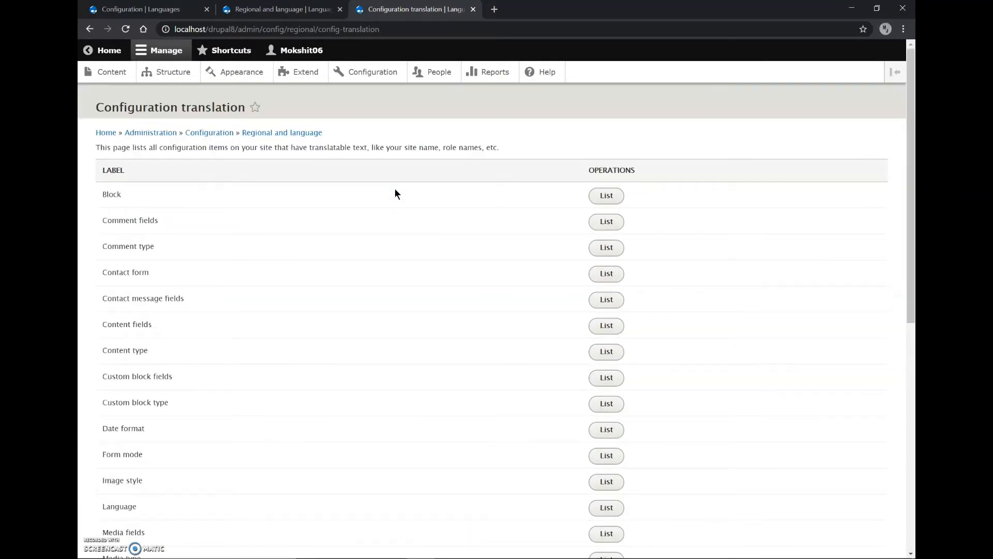
{"action": "key", "text": "ctrl+w"}
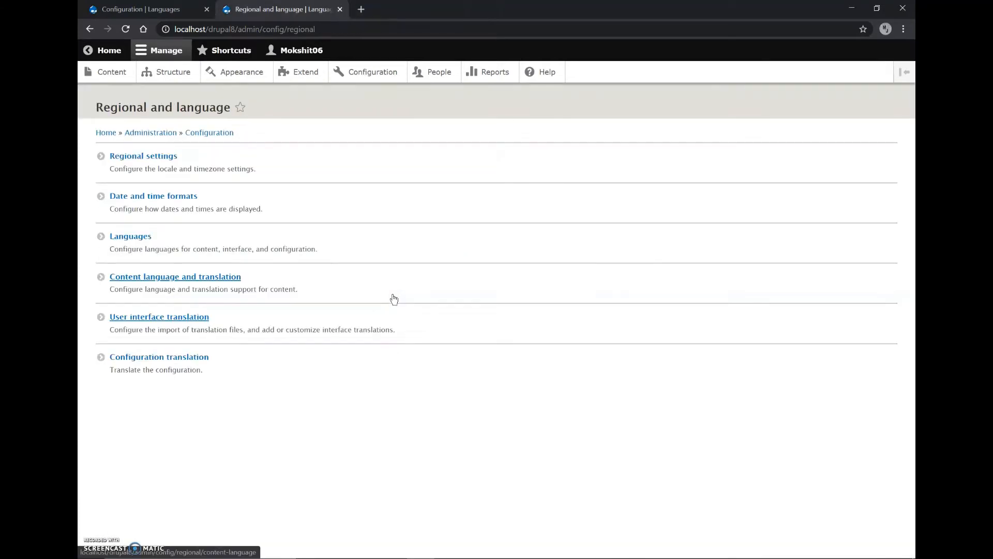
Start a new content type in the site structure and name it Multilingual
{"action": "left_click", "coordinate": [106, 74]}
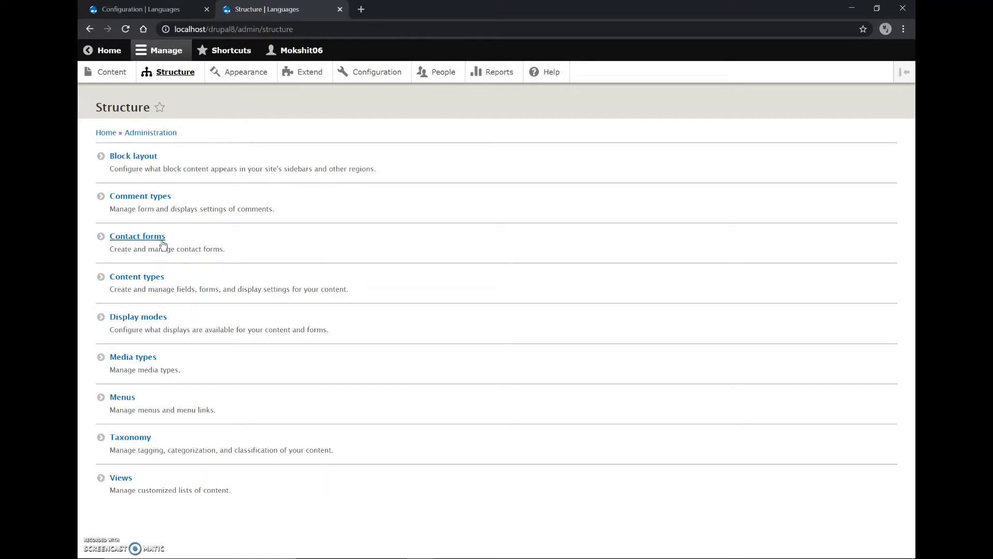
{"action": "left_click", "coordinate": [146, 282]}
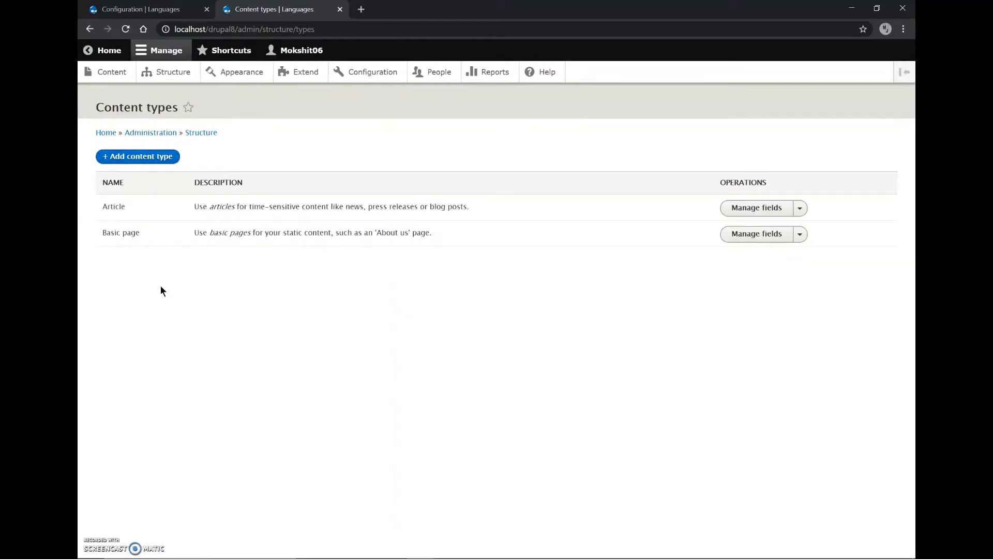
{"action": "left_click", "coordinate": [163, 158]}
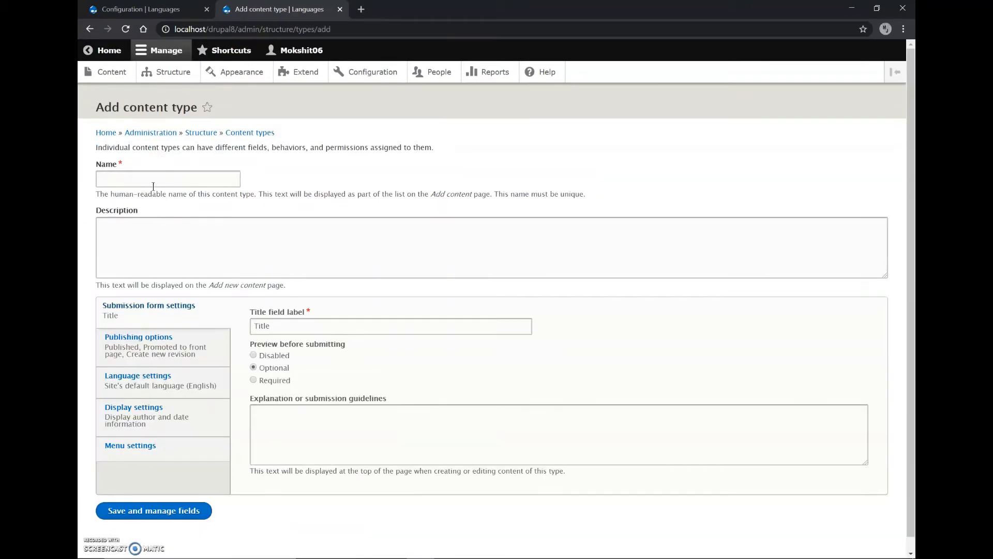
{"action": "left_click", "coordinate": [146, 180]}
{"action": "type", "text": "Mu"}
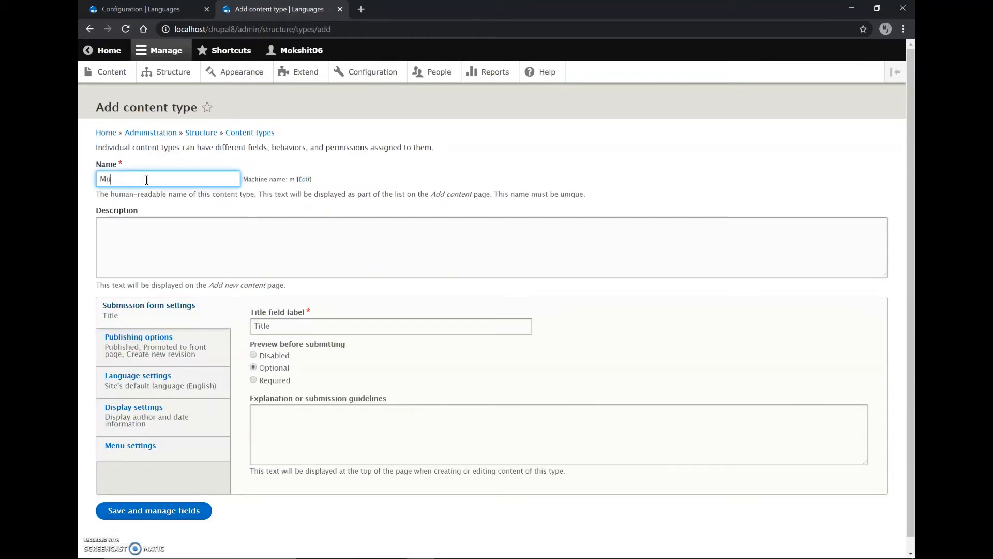
{"action": "type", "text": "ltilingual"}
{"action": "key", "text": "Tab"}
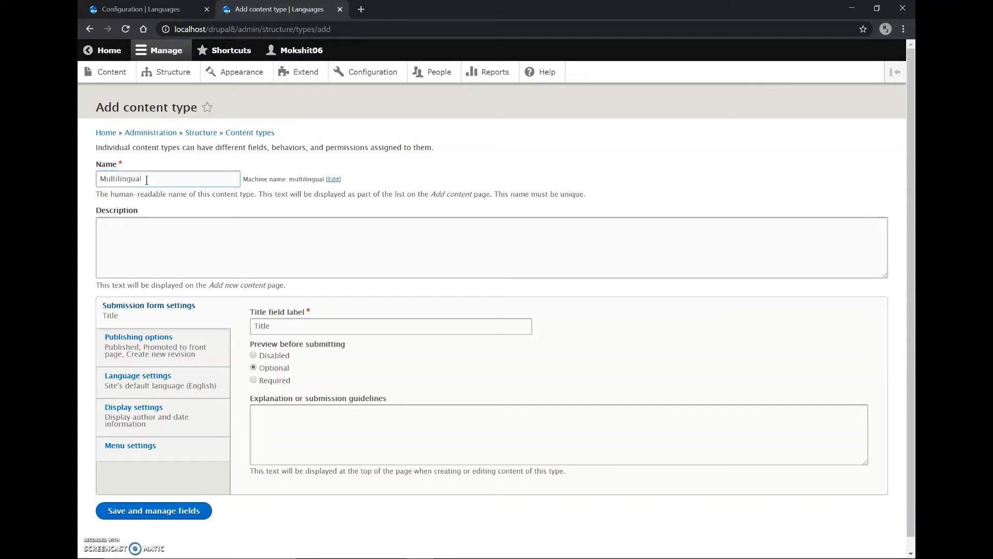
Describe the Multilingual content type as "Use this to add multilingual feature."
{"action": "left_click", "coordinate": [130, 230]}
{"action": "type", "text": "Use"}
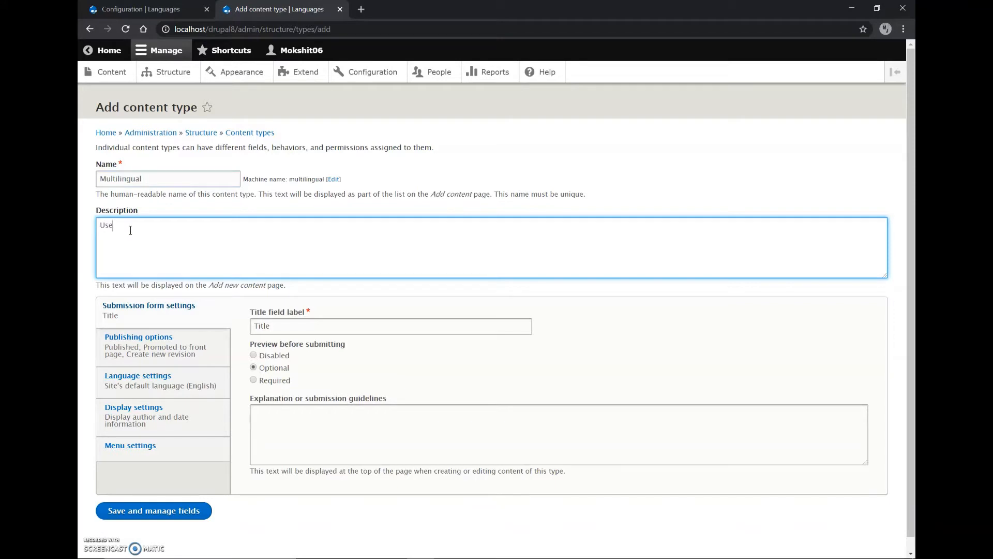
{"action": "type", "text": " this to add multilingual feature."}
Turn off the display of author and date information for the Multilingual content type and show its menu settings
{"action": "left_click", "coordinate": [181, 350]}
{"action": "left_click", "coordinate": [188, 385]}
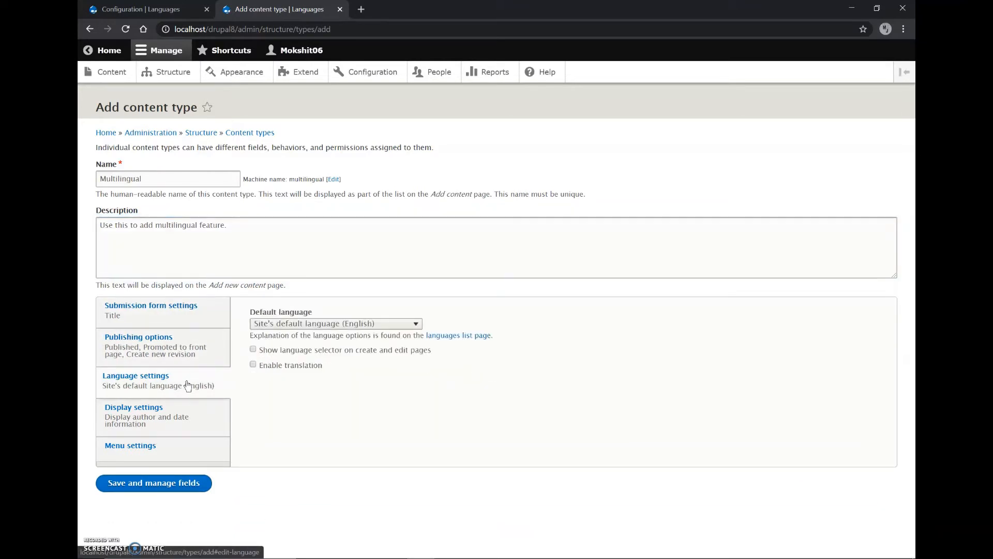
{"action": "left_click", "coordinate": [183, 406]}
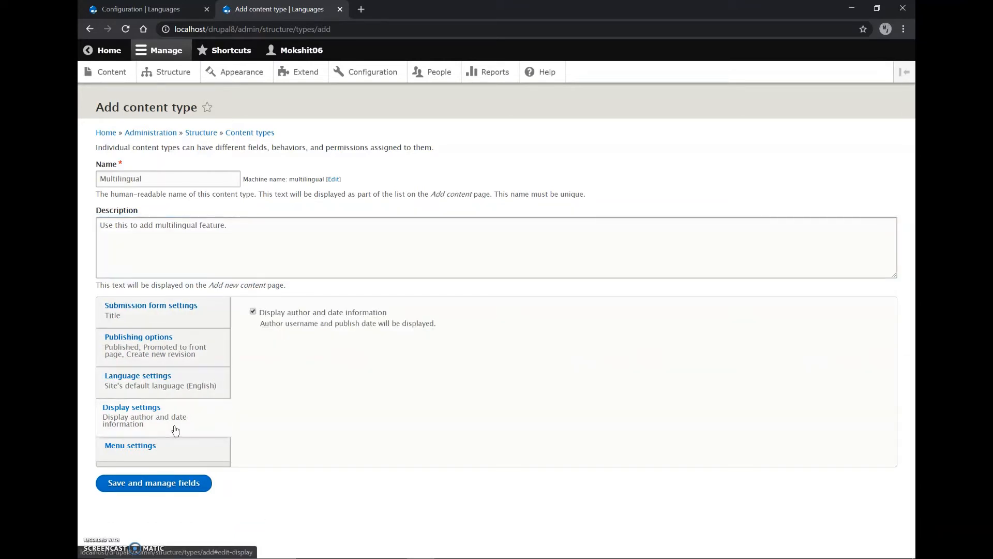
{"action": "left_click", "coordinate": [254, 312]}
{"action": "left_click", "coordinate": [145, 446]}
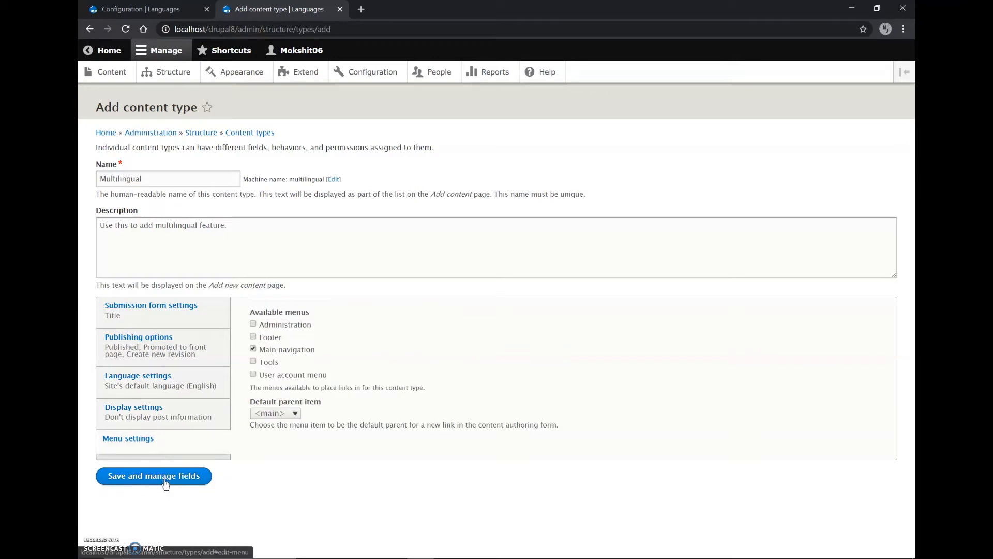
Save the Multilingual content type and add a new Image field labelled "language" to it
{"action": "left_click", "coordinate": [164, 485]}
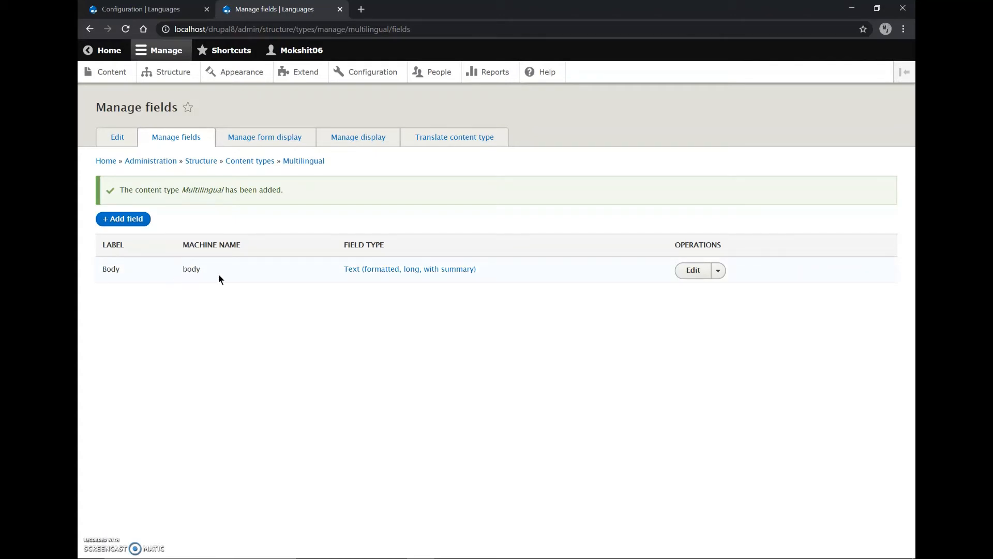
{"action": "left_click", "coordinate": [129, 226]}
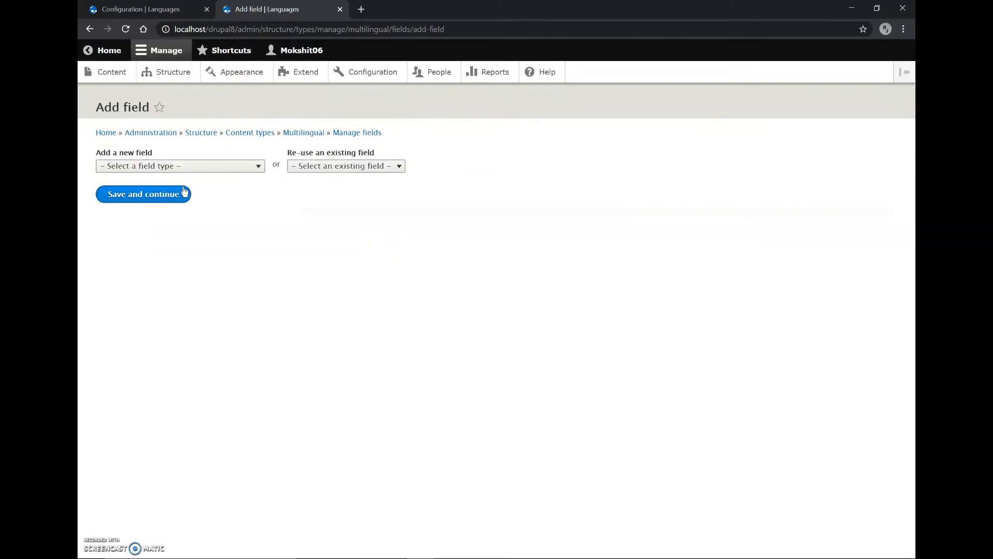
{"action": "left_click", "coordinate": [161, 170]}
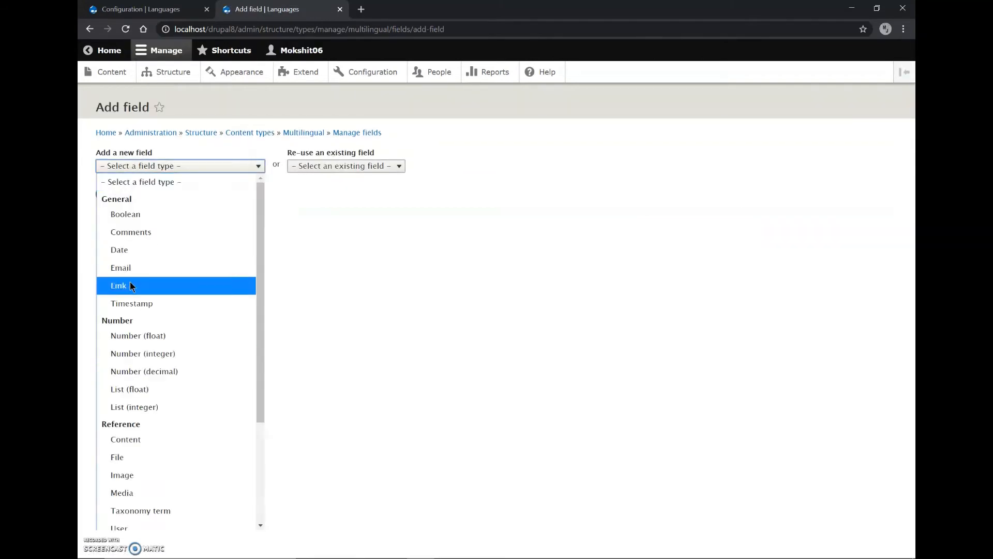
{"action": "left_click", "coordinate": [132, 475]}
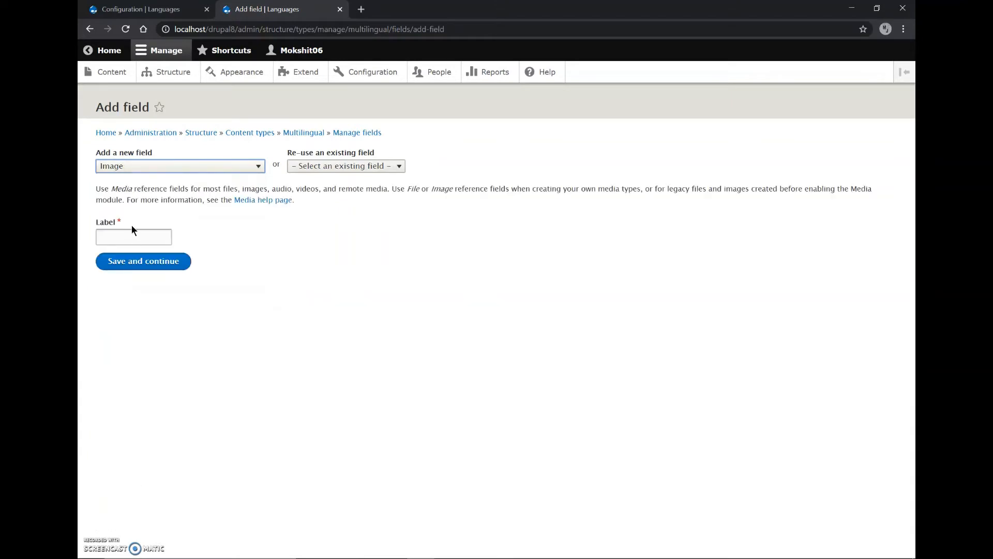
{"action": "left_click", "coordinate": [133, 237]}
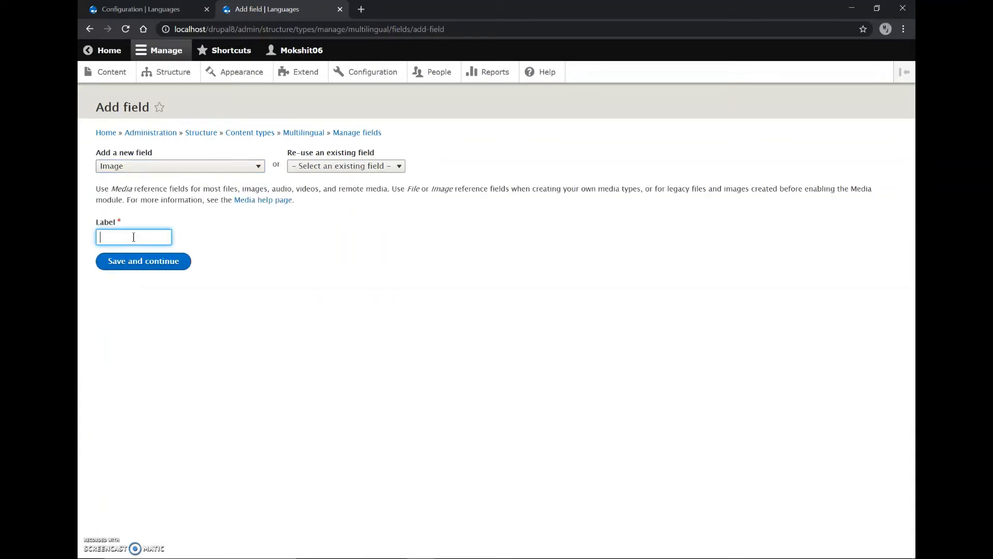
{"action": "type", "text": "language"}
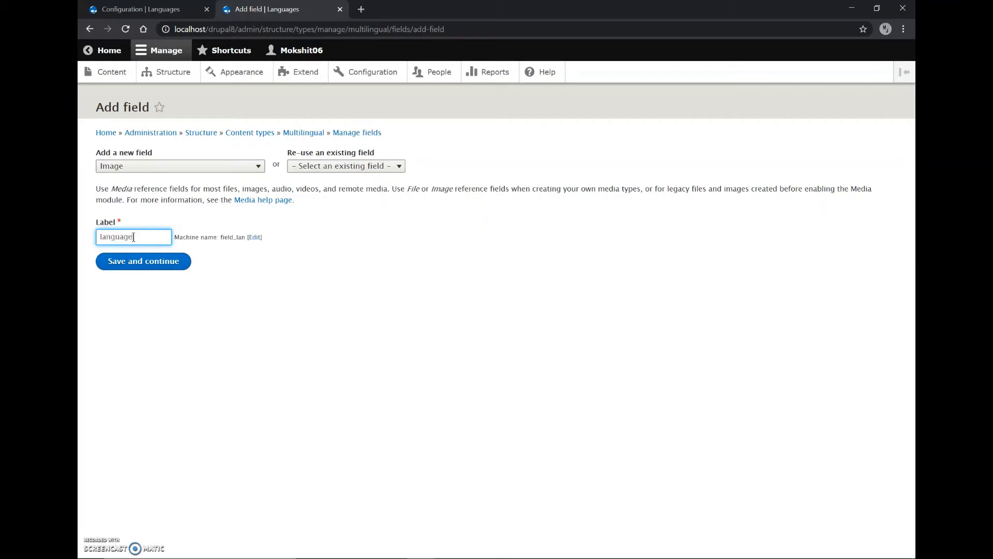
{"action": "left_click", "coordinate": [137, 261]}
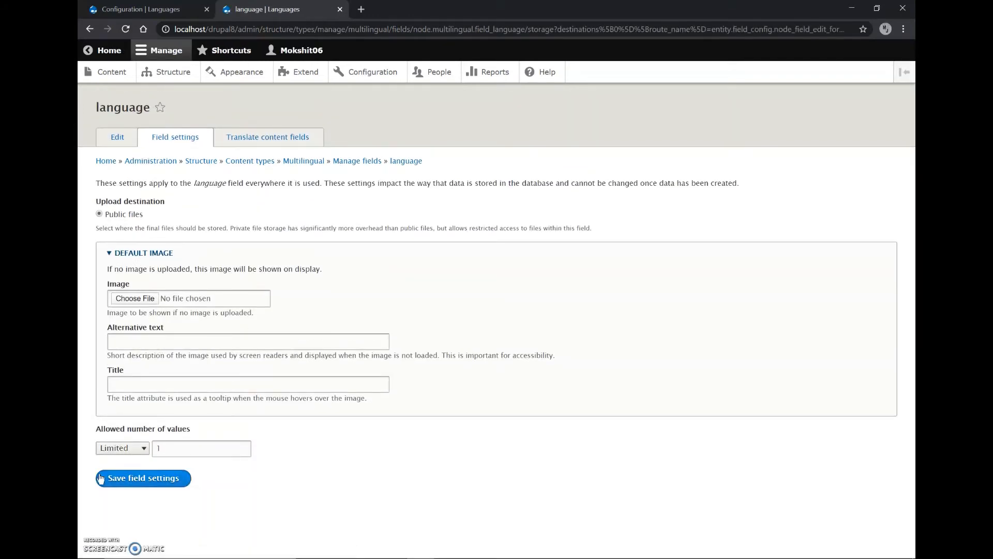
Accept the default storage settings and image settings of the language field and save both
{"action": "left_click", "coordinate": [134, 486]}
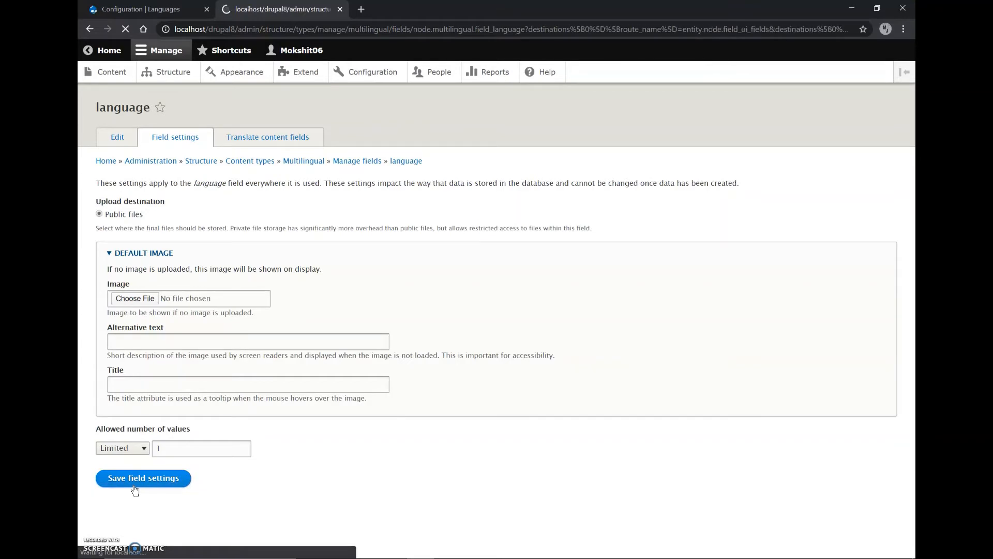
{"action": "scroll", "coordinate": [134, 488], "scroll_direction": "down", "scroll_amount": 10}
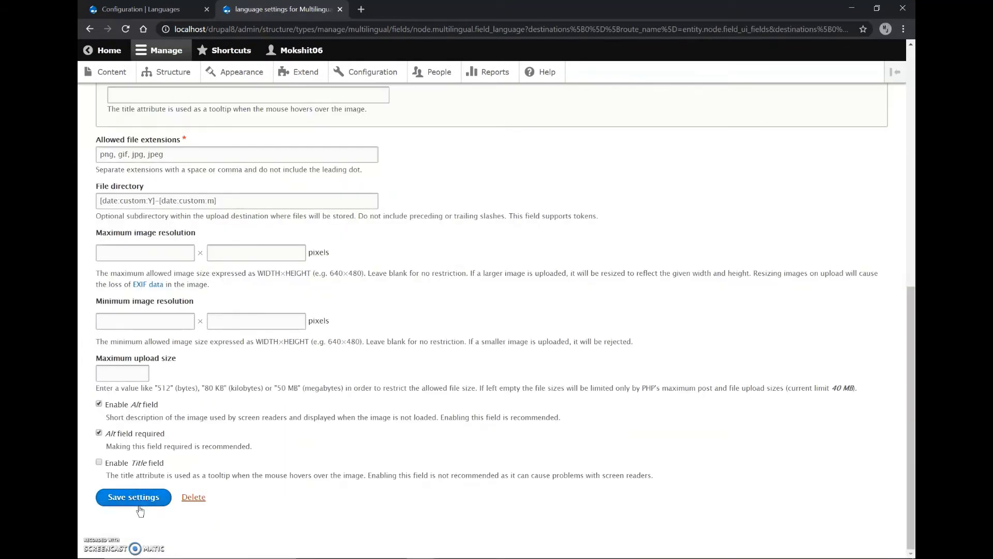
{"action": "left_click", "coordinate": [141, 507]}
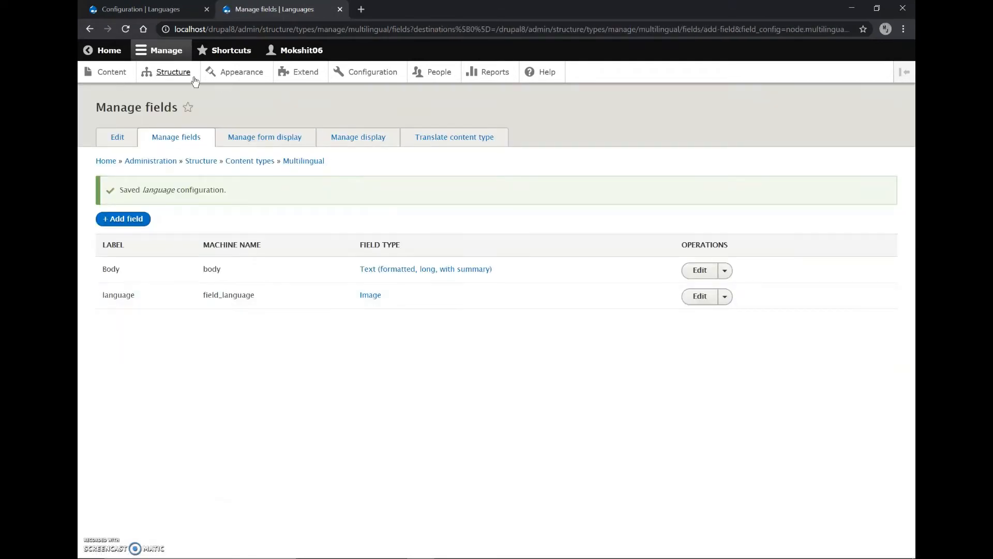
Start a new Multilingual content item and title it "English"
{"action": "left_click", "coordinate": [109, 84]}
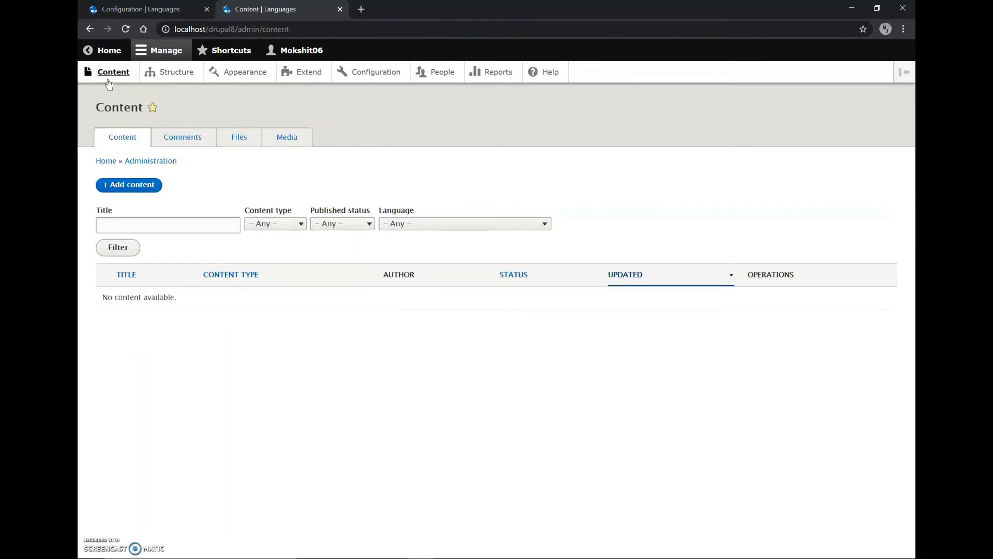
{"action": "left_click", "coordinate": [125, 194]}
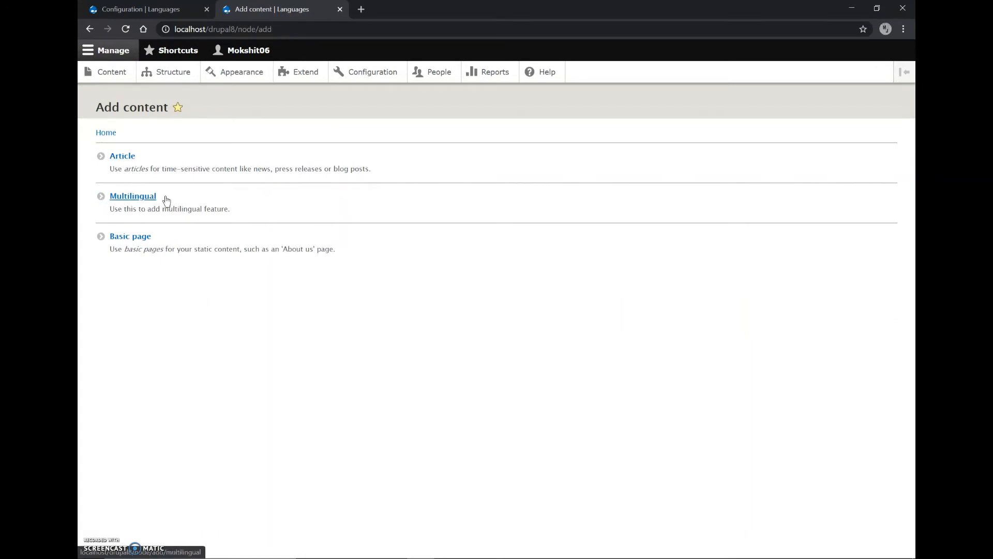
{"action": "left_click", "coordinate": [136, 200]}
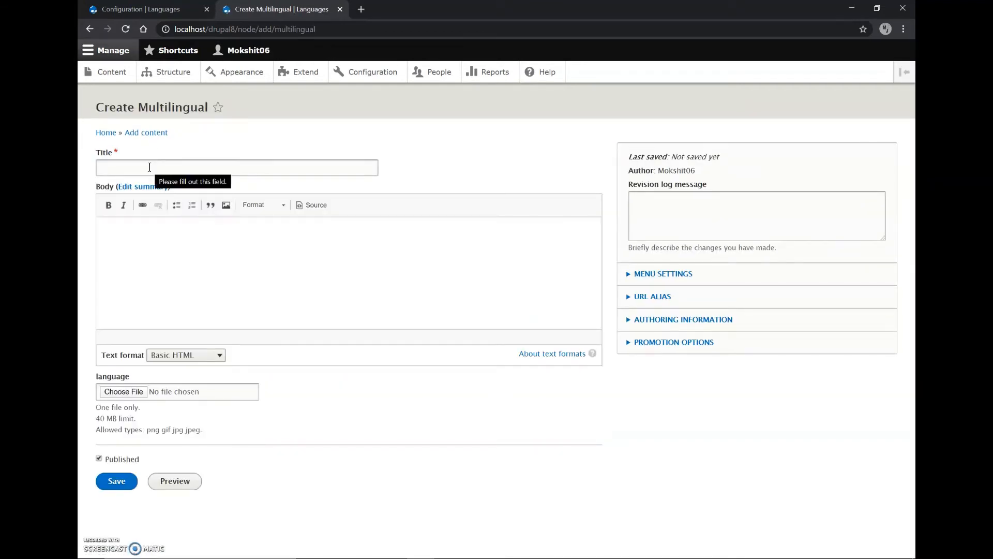
{"action": "left_click", "coordinate": [151, 171]}
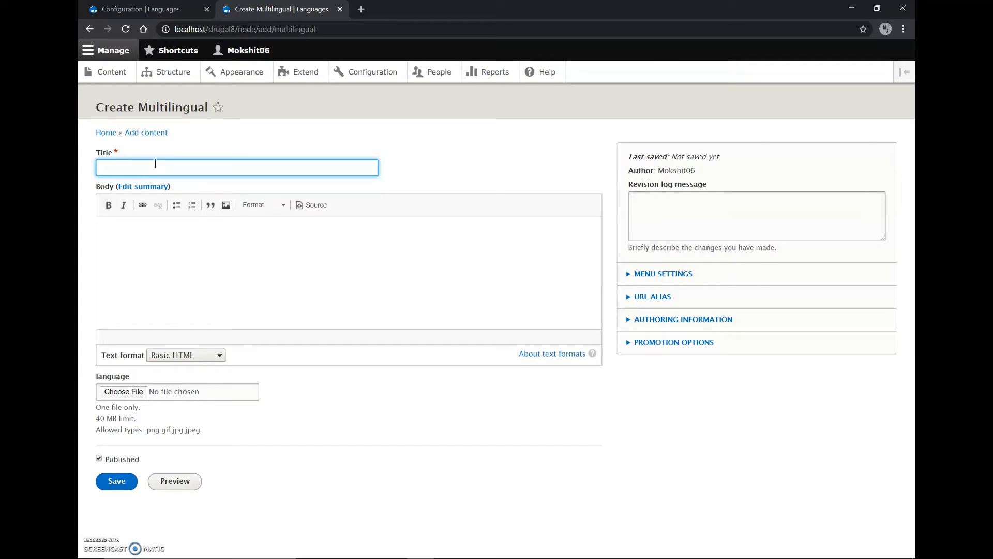
{"action": "type", "text": "glish"}
Switch to File Explorer and open the Info. document from the multilingual folder on the Desktop
{"action": "key", "text": "super+e"}
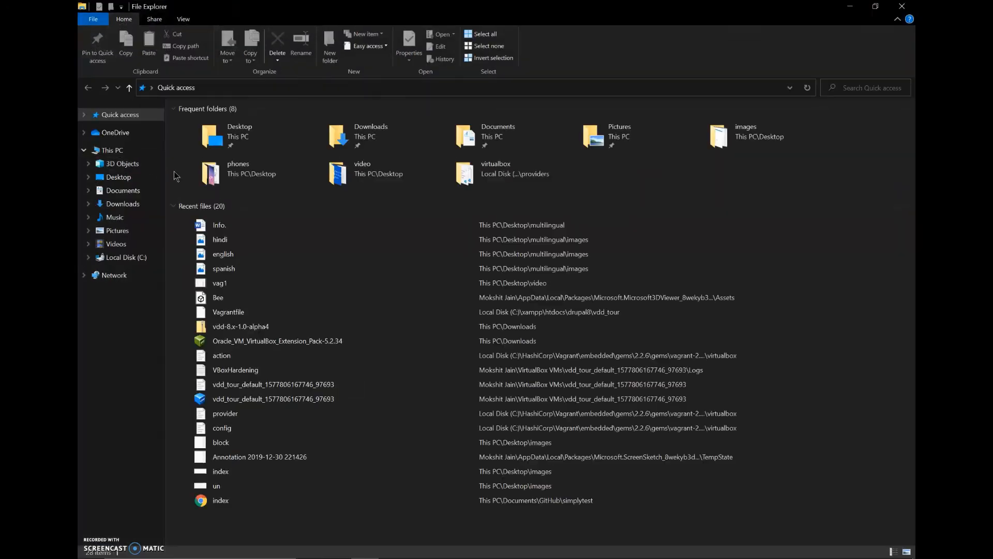
{"action": "left_click", "coordinate": [114, 191]}
{"action": "left_click", "coordinate": [112, 177]}
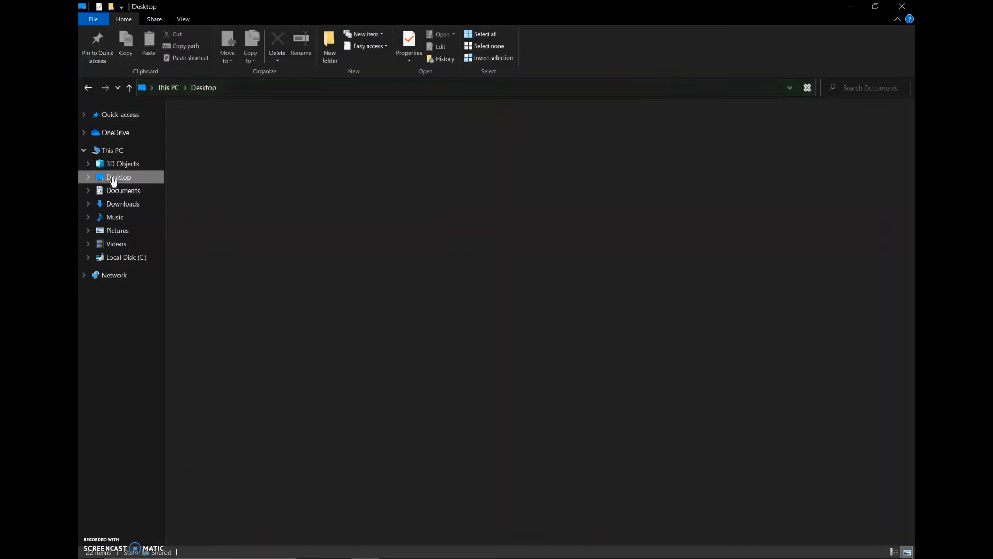
{"action": "double_click", "coordinate": [817, 135]}
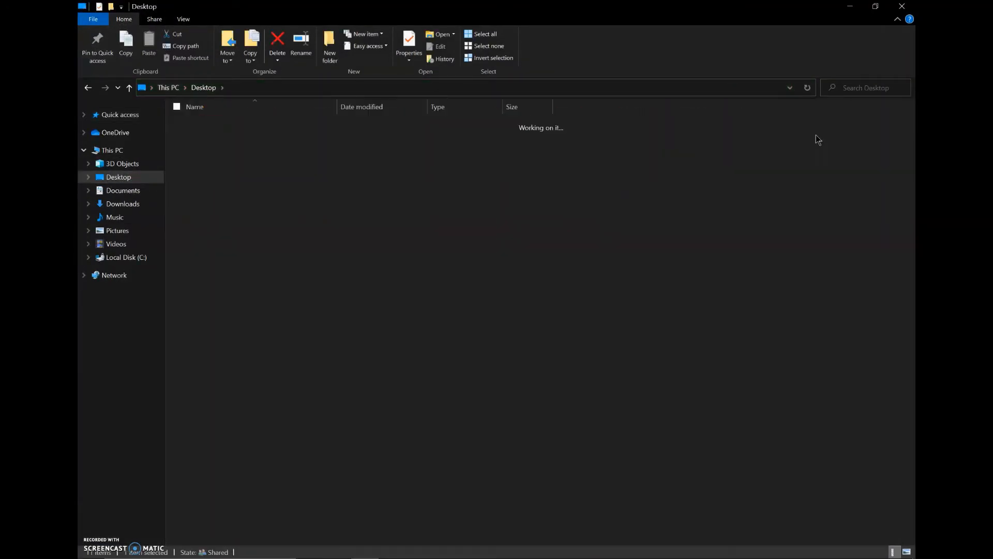
{"action": "left_click", "coordinate": [332, 138]}
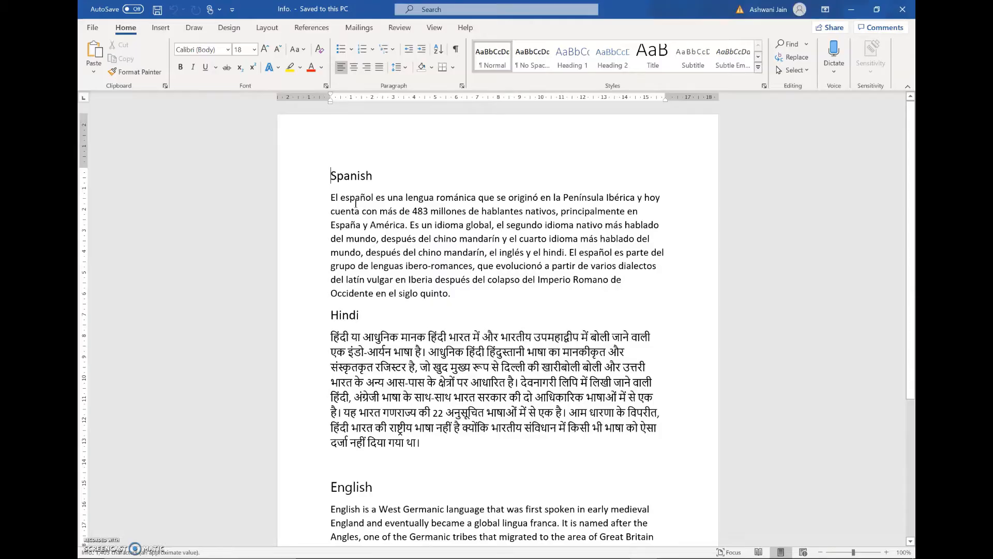
Look through the language texts in the document and copy the paragraph under the English heading
{"action": "scroll", "coordinate": [415, 442], "scroll_direction": "down", "scroll_amount": 2}
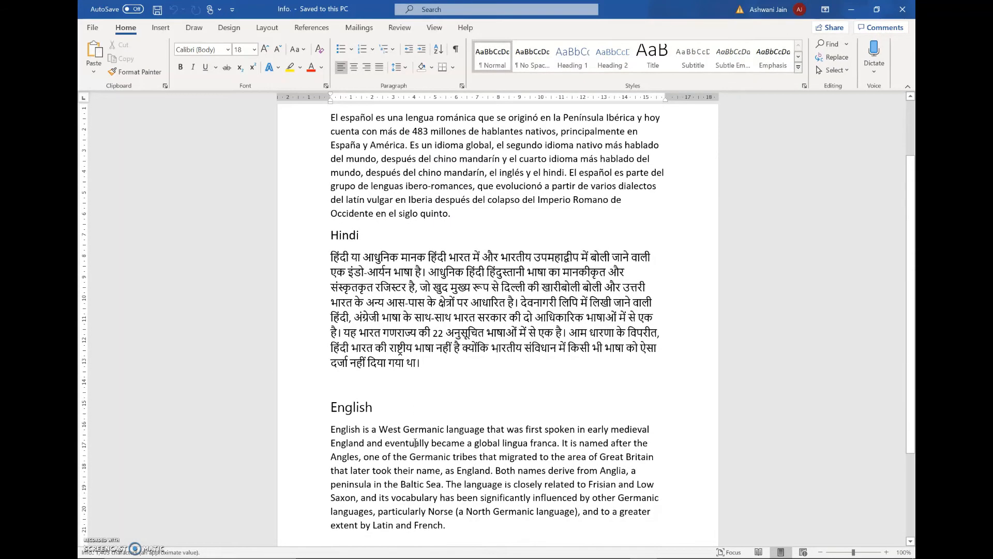
{"action": "scroll", "coordinate": [415, 442], "scroll_direction": "up", "scroll_amount": 2}
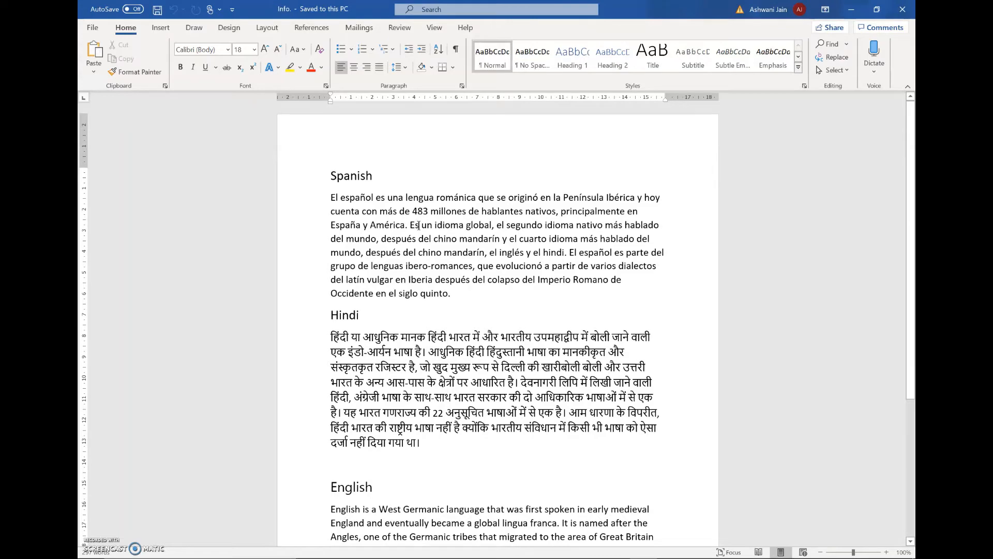
{"action": "scroll", "coordinate": [401, 357], "scroll_direction": "down", "scroll_amount": 2}
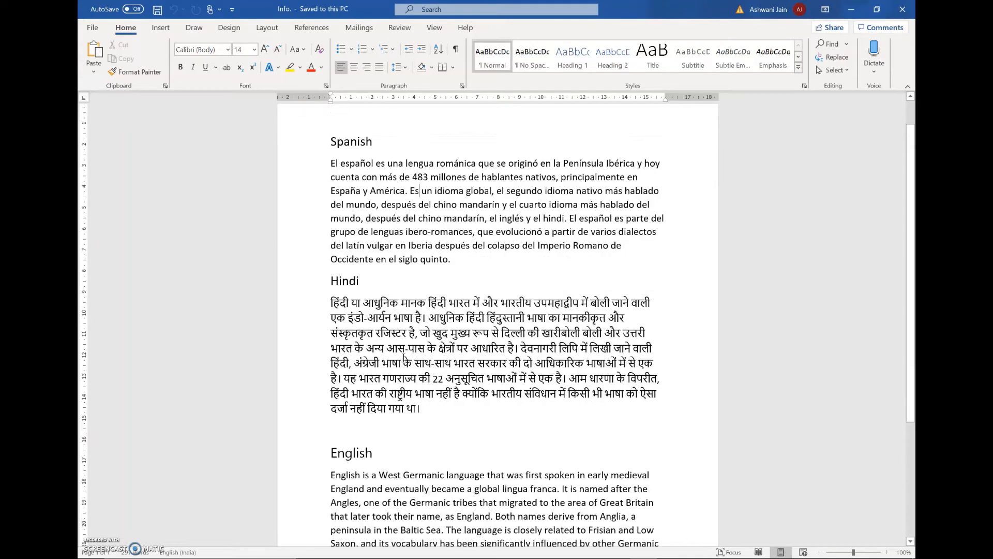
{"action": "scroll", "coordinate": [402, 357], "scroll_direction": "down", "scroll_amount": 1}
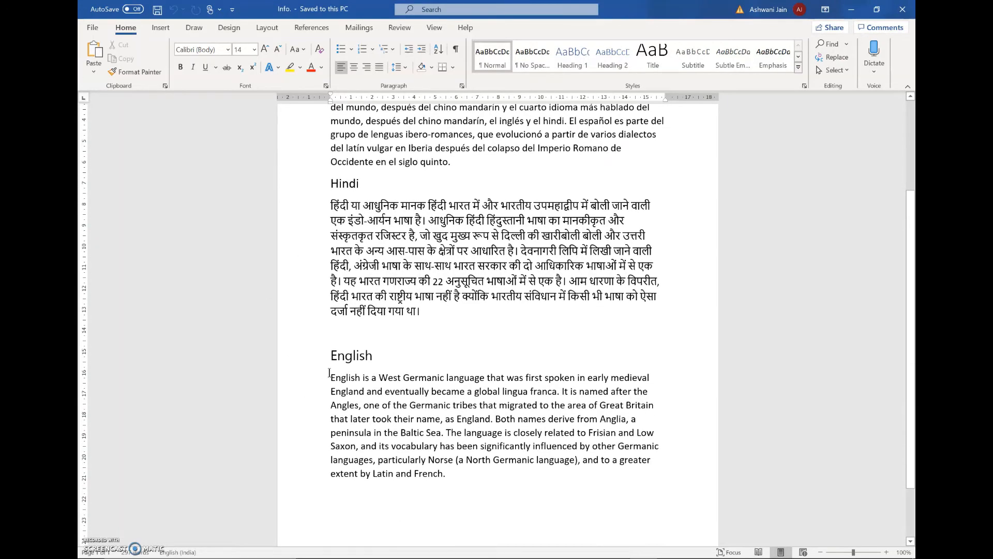
{"action": "left_click_drag", "start_coordinate": [330, 378], "coordinate": [463, 472]}
{"action": "key", "text": "ctrl+c"}
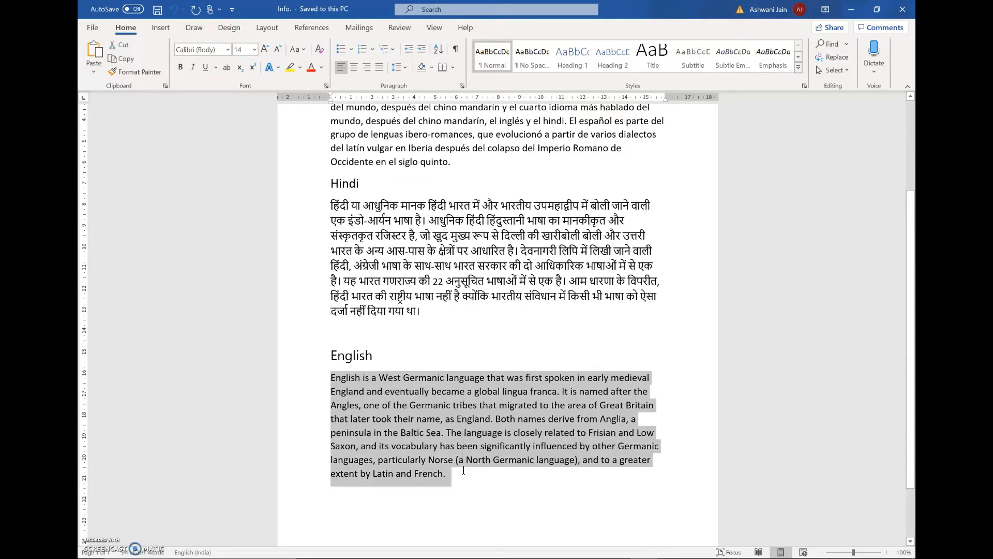
Switch back to Chrome and paste the copied paragraph into the Body of the English item, cleaning the Word formatting
{"action": "key", "text": "alt+Tab"}
{"action": "key", "text": "alt+Tab"}
{"action": "left_click", "coordinate": [227, 246]}
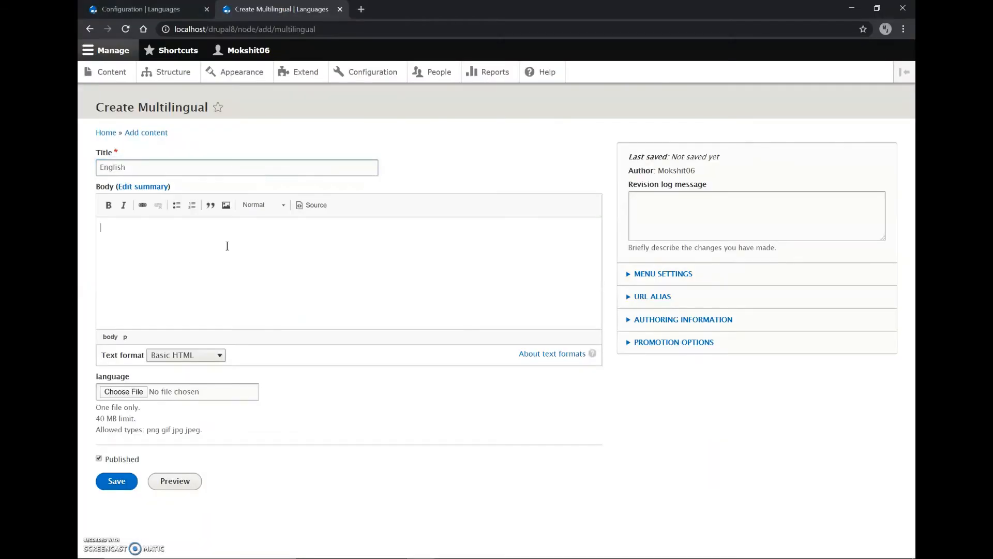
{"action": "key", "text": "ctrl+v"}
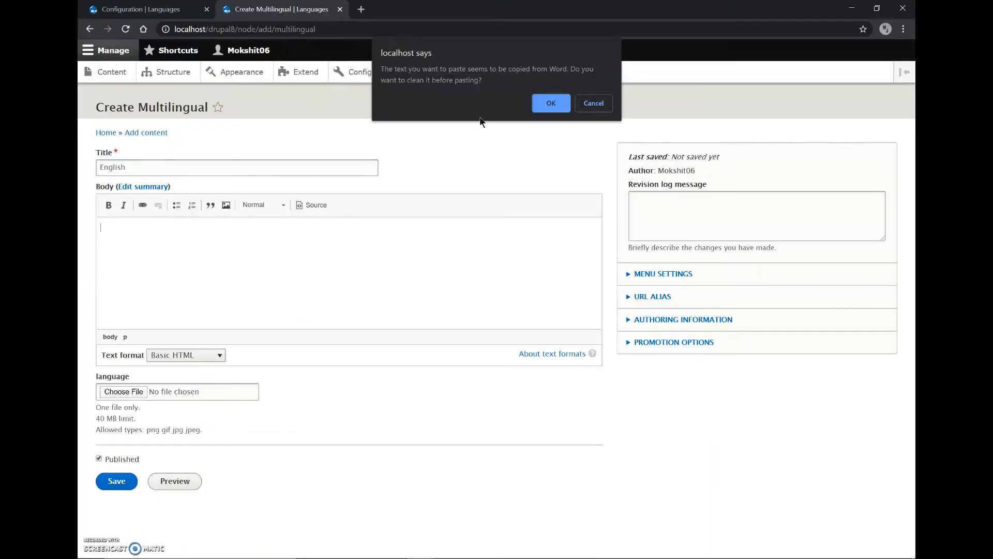
{"action": "left_click", "coordinate": [539, 101]}
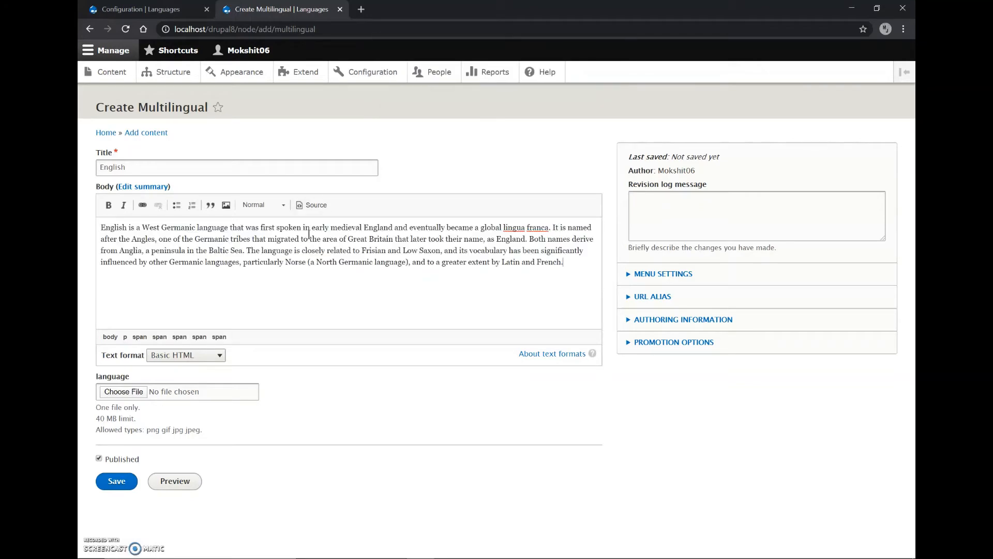
Upload english.jpg from the Desktop's multilingual\images folder as the item's language image
{"action": "left_click", "coordinate": [121, 393]}
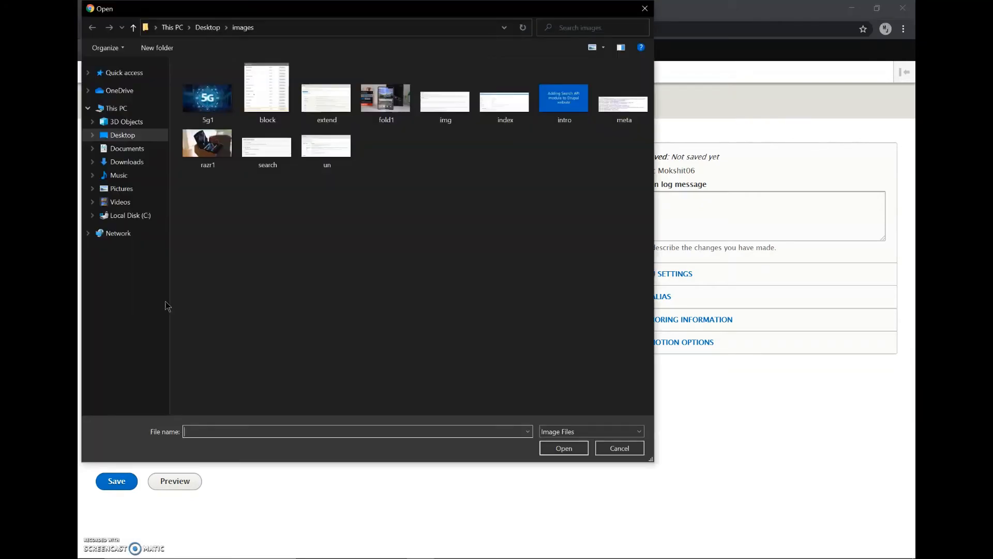
{"action": "left_click", "coordinate": [208, 27]}
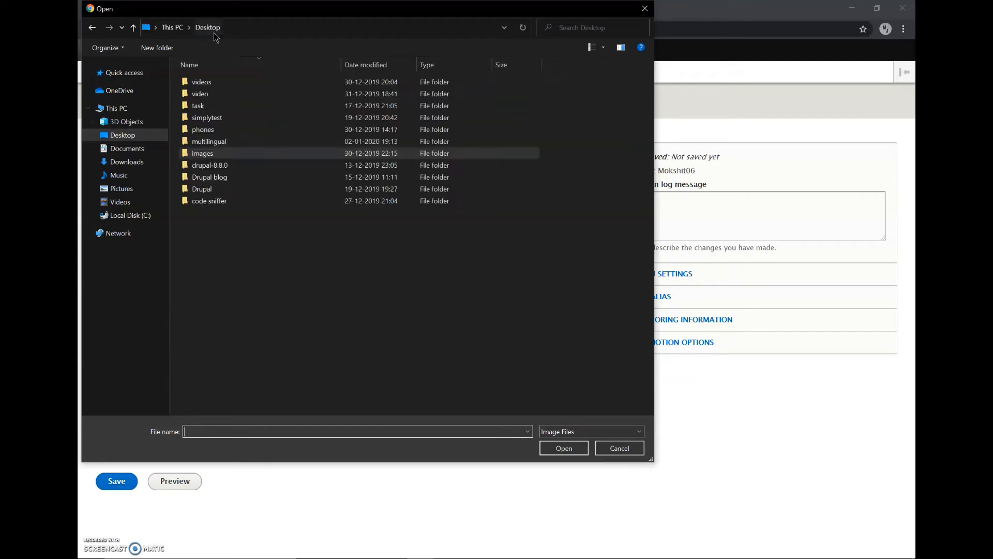
{"action": "double_click", "coordinate": [215, 143]}
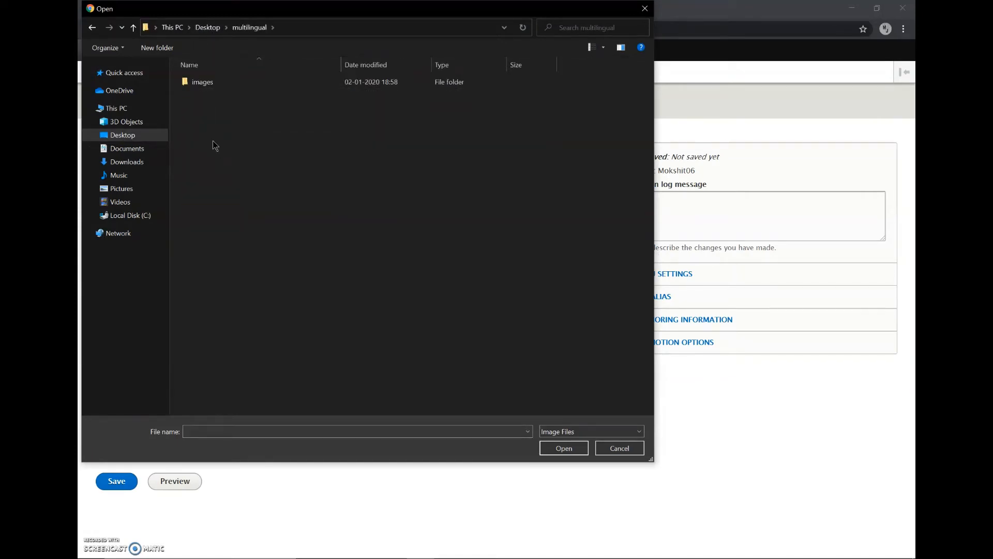
{"action": "left_click", "coordinate": [208, 81]}
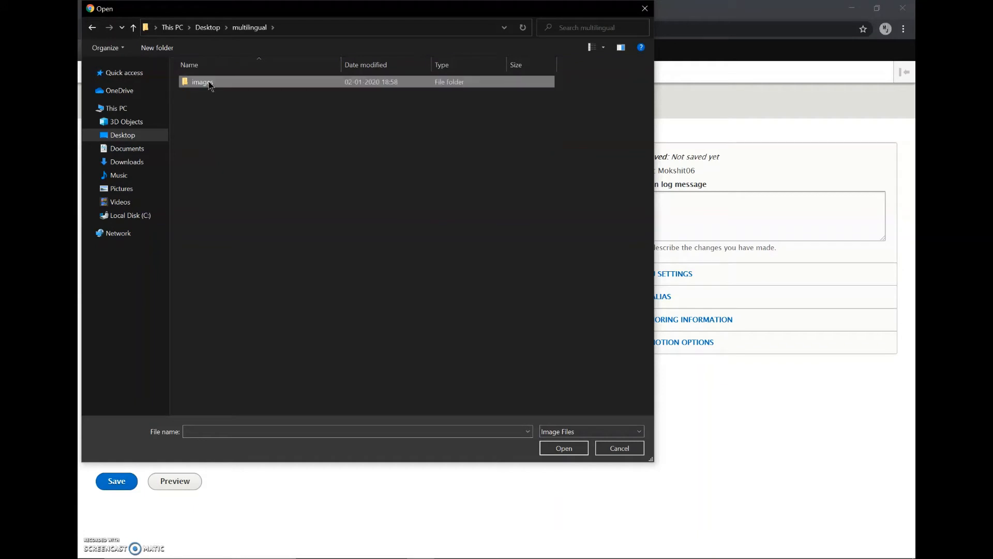
{"action": "double_click", "coordinate": [210, 83]}
{"action": "left_click", "coordinate": [193, 110]}
{"action": "double_click", "coordinate": [193, 110]}
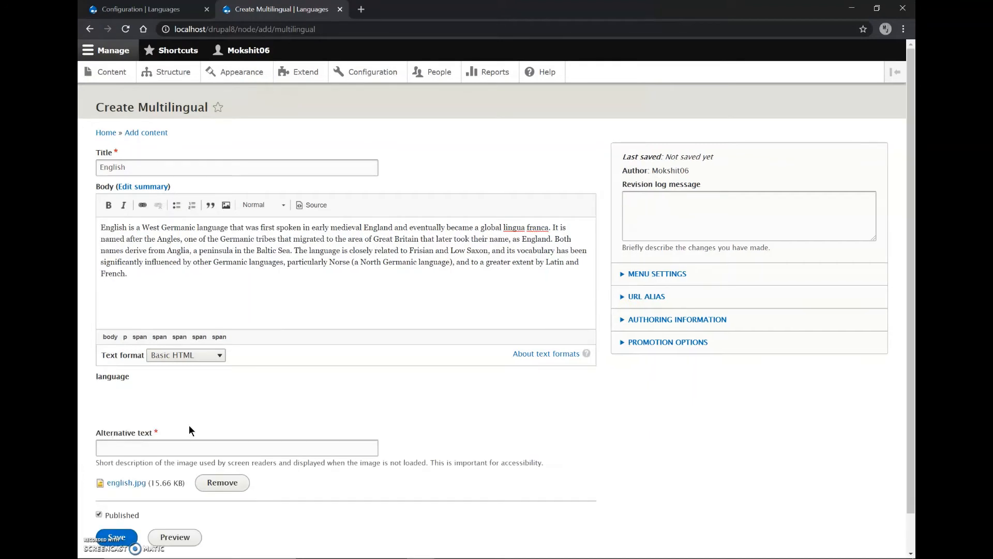
Set the image's alternative text to "english" and save the English content item
{"action": "left_click", "coordinate": [133, 453]}
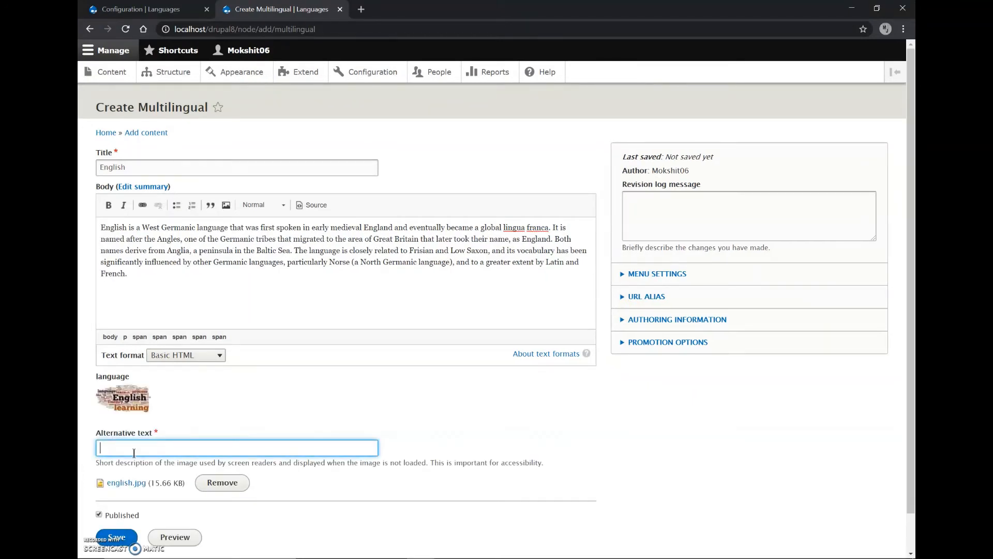
{"action": "type", "text": "english"}
{"action": "scroll", "coordinate": [134, 452], "scroll_direction": "down", "scroll_amount": 1}
{"action": "left_click", "coordinate": [121, 496]}
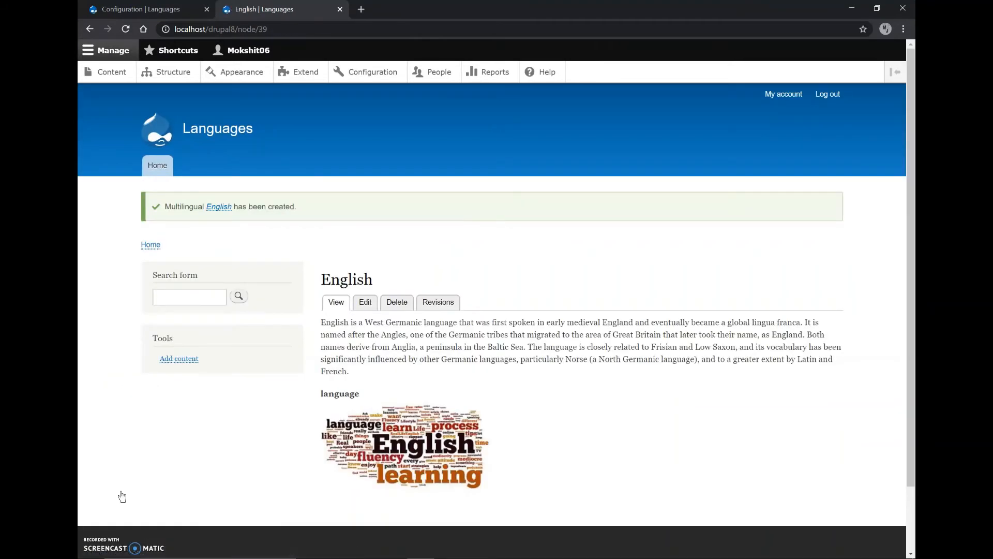
Start a new Multilingual content item and title it "Spanish"
{"action": "left_click", "coordinate": [189, 361]}
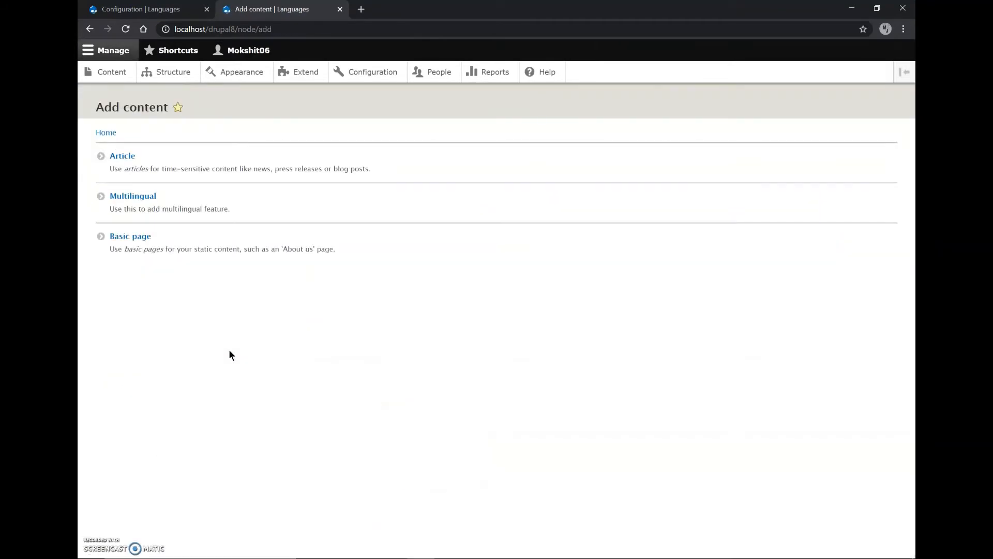
{"action": "left_click", "coordinate": [129, 205]}
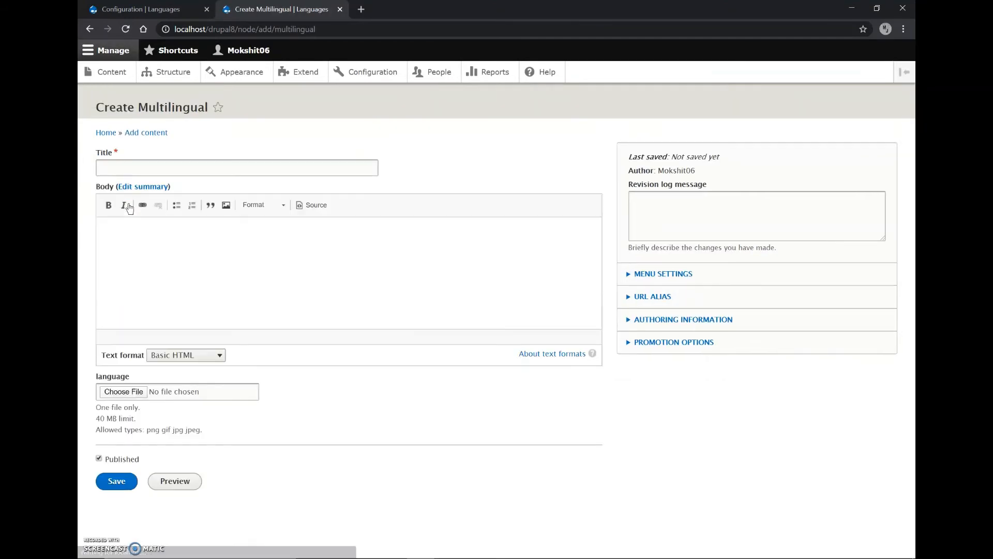
{"action": "left_click", "coordinate": [125, 168]}
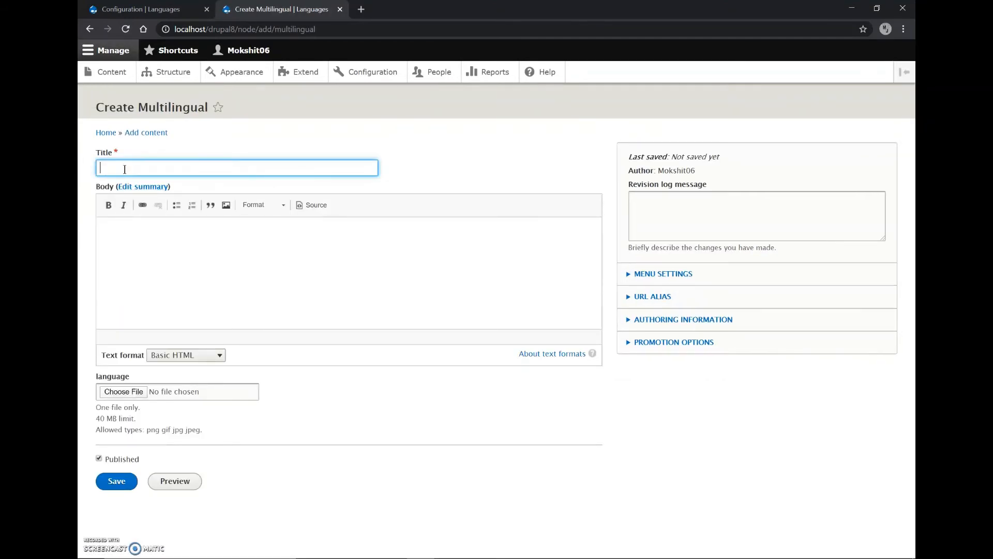
{"action": "type", "text": "Spanish"}
Copy the paragraph under the Spanish heading in the Word document and paste it into the item's Body in Chrome, cleaning the Word formatting
{"action": "left_click", "coordinate": [149, 233]}
{"action": "key", "text": "alt+Tab"}
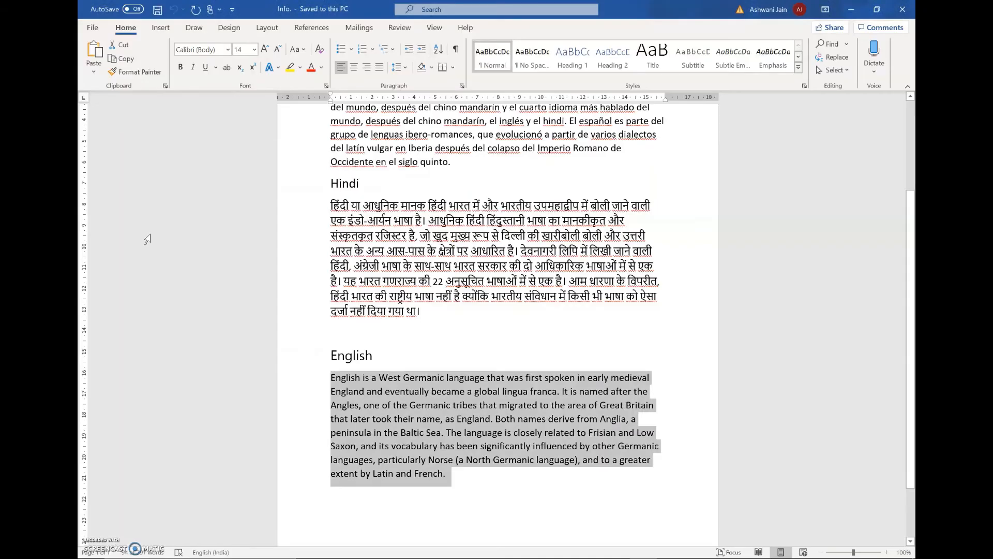
{"action": "scroll", "coordinate": [330, 367], "scroll_direction": "up", "scroll_amount": 3}
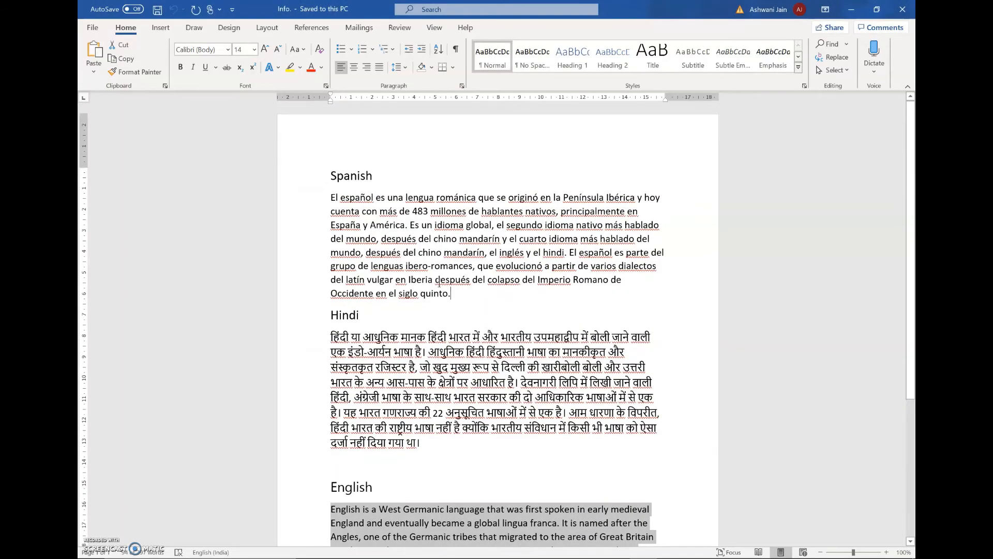
{"action": "left_click_drag", "start_coordinate": [453, 293], "coordinate": [316, 208]}
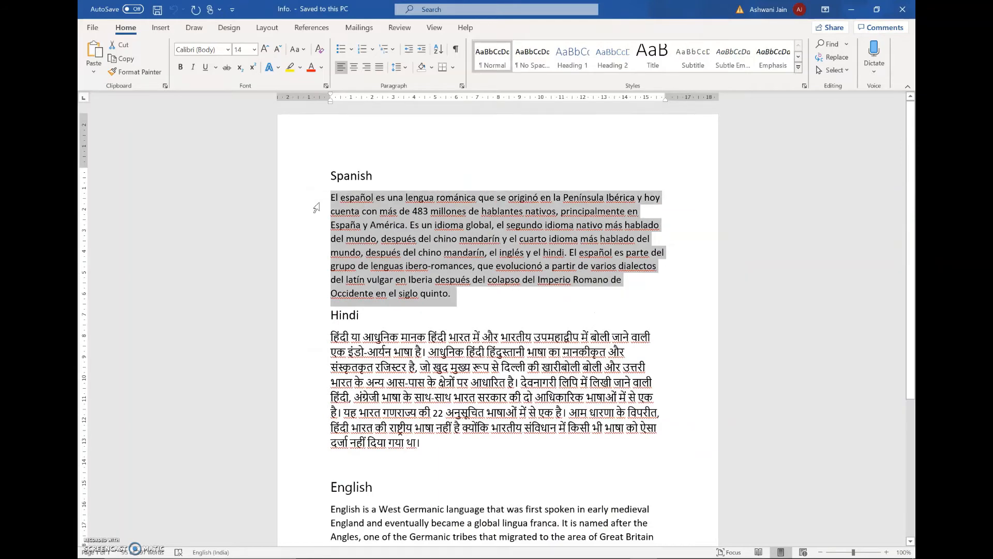
{"action": "key", "text": "alt+Tab"}
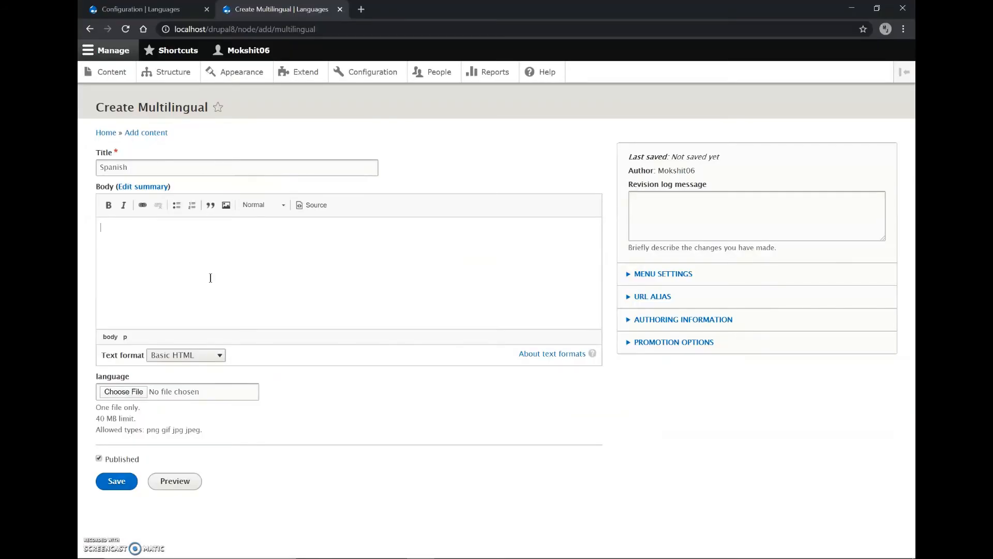
{"action": "key", "text": "ctrl+v"}
{"action": "key", "text": "Return"}
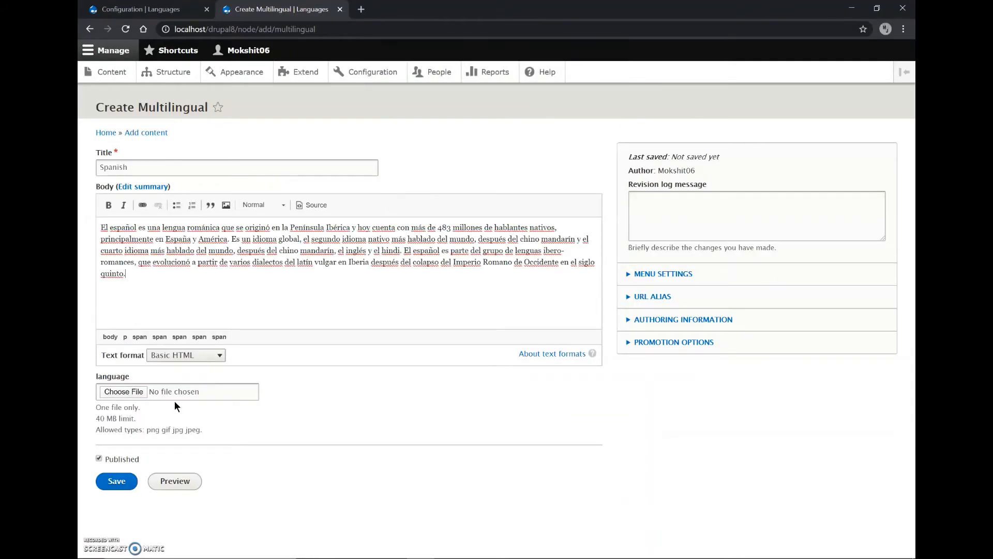
Upload spanish.jpg as the language image with the alternative text "spanish" and save the Spanish item
{"action": "left_click", "coordinate": [130, 392]}
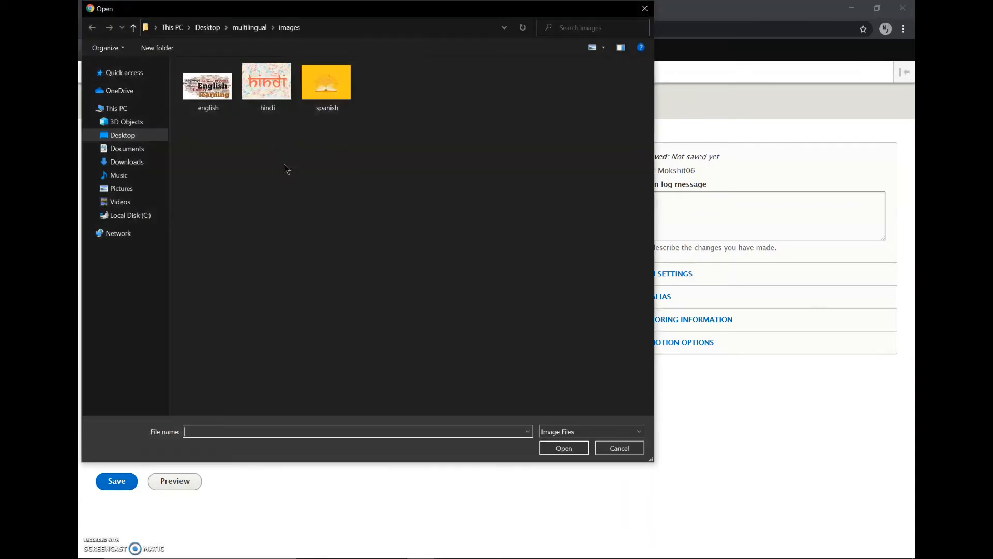
{"action": "double_click", "coordinate": [331, 85]}
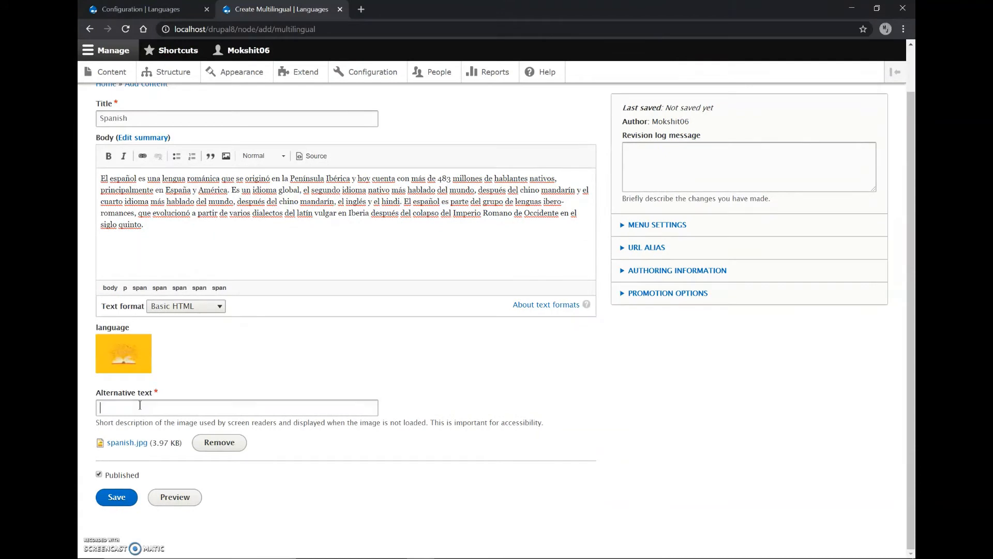
{"action": "type", "text": "spanish"}
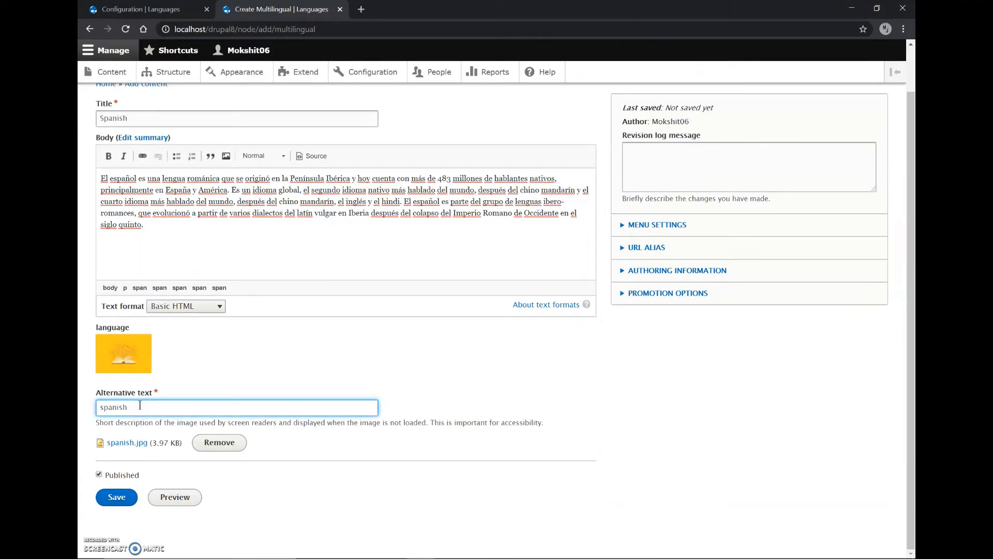
{"action": "left_click", "coordinate": [123, 505]}
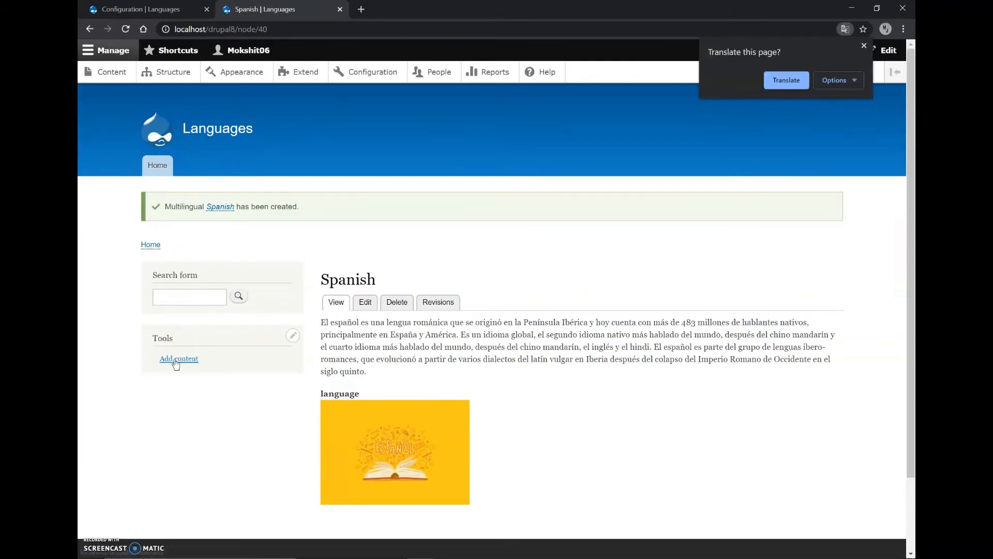
Start another Multilingual content item and title it "Hindi"
{"action": "left_click", "coordinate": [176, 365]}
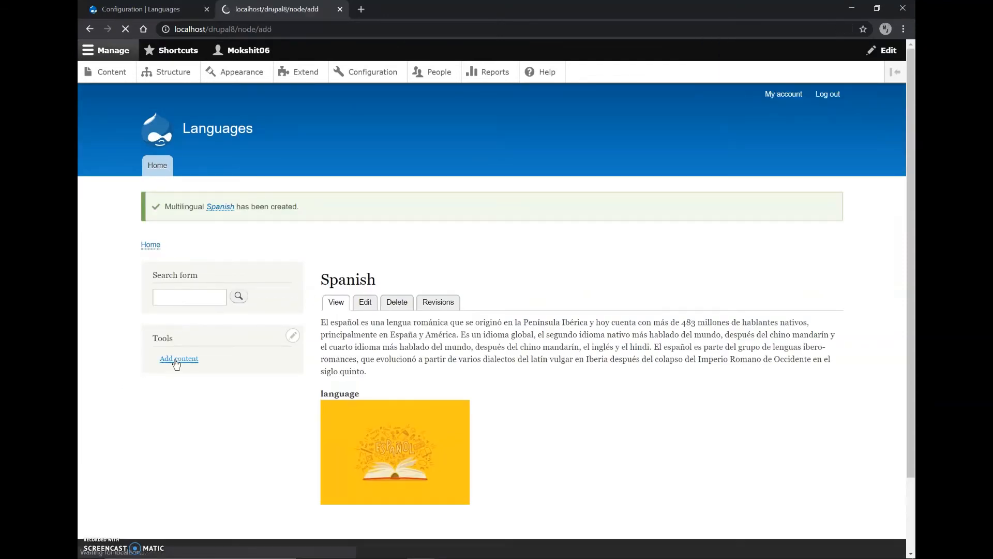
{"action": "left_click", "coordinate": [124, 219]}
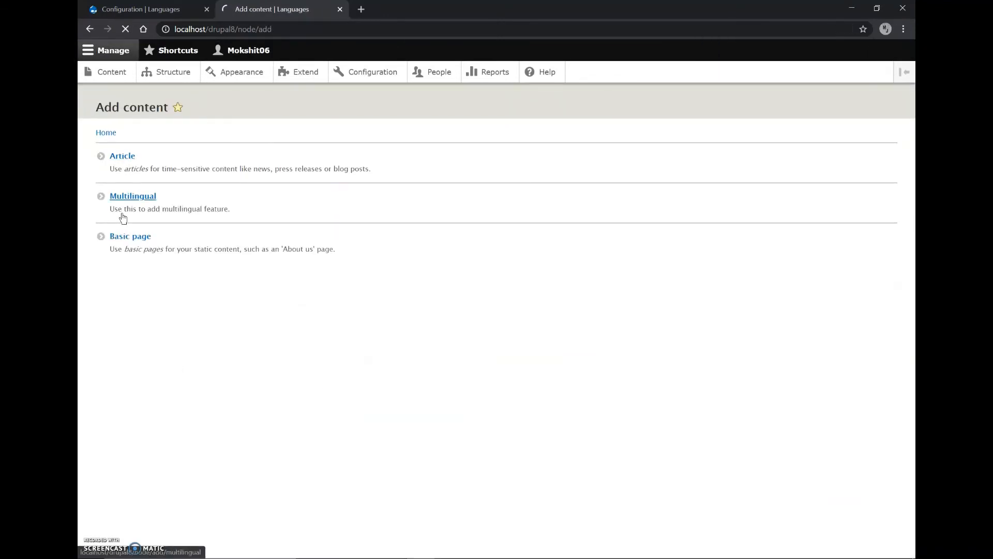
{"action": "left_click", "coordinate": [155, 169]}
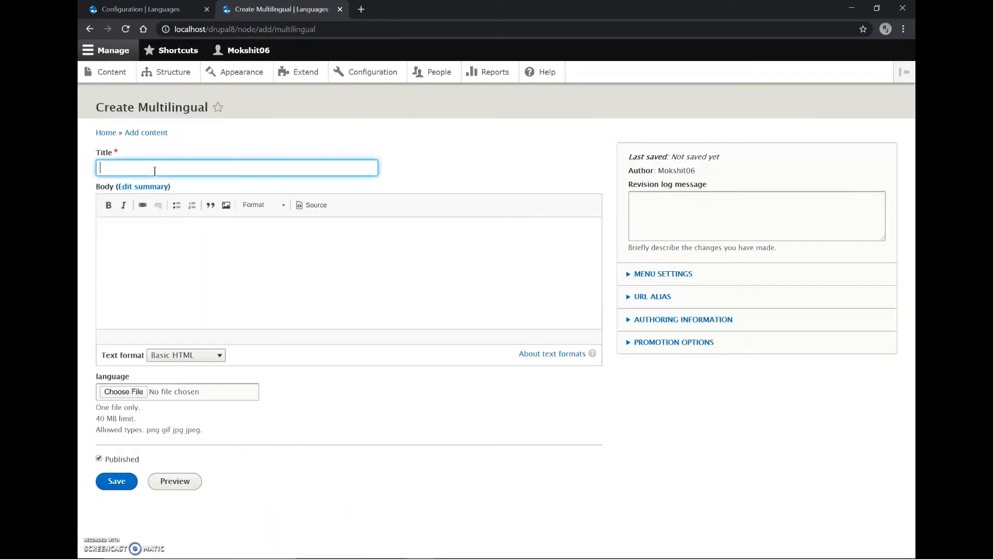
{"action": "type", "text": "H"}
{"action": "type", "text": "idni"}
{"action": "type", "text": "ndi"}
Copy the paragraph under the Hindi heading in the Word document and paste it into the item's Body in Chrome, cleaning the Word formatting
{"action": "key", "text": "alt+Tab"}
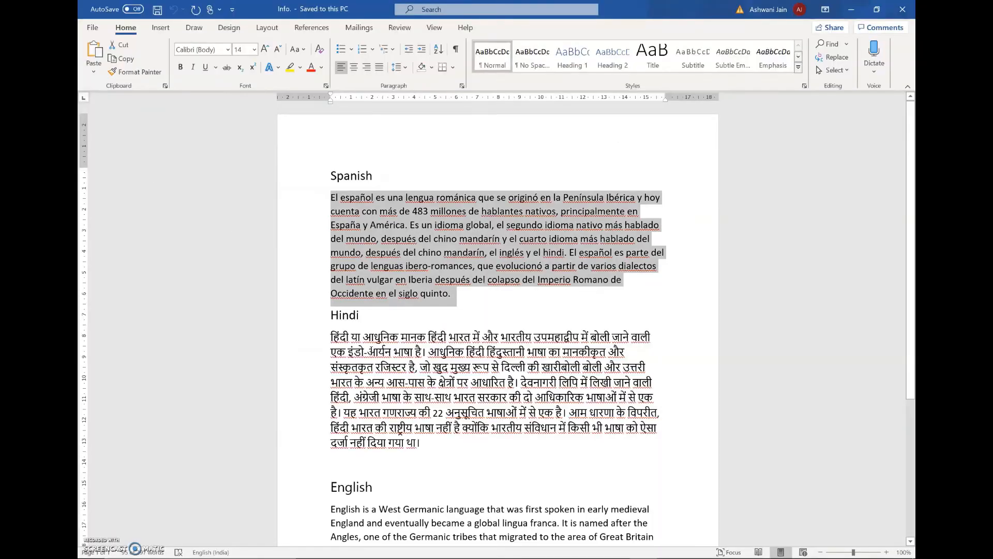
{"action": "scroll", "coordinate": [408, 409], "scroll_direction": "down", "scroll_amount": 1}
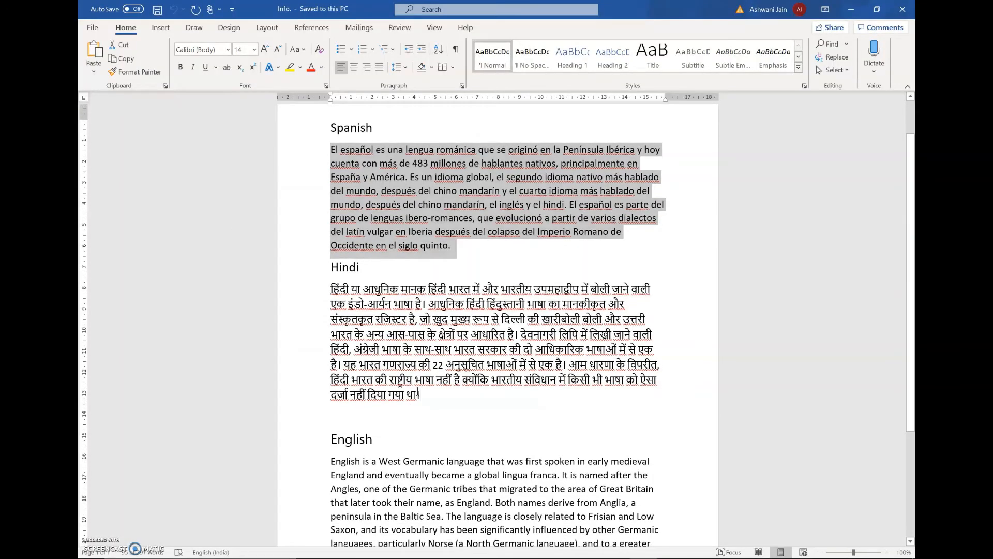
{"action": "left_click_drag", "start_coordinate": [418, 396], "coordinate": [308, 291]}
{"action": "key", "text": "alt+Tab"}
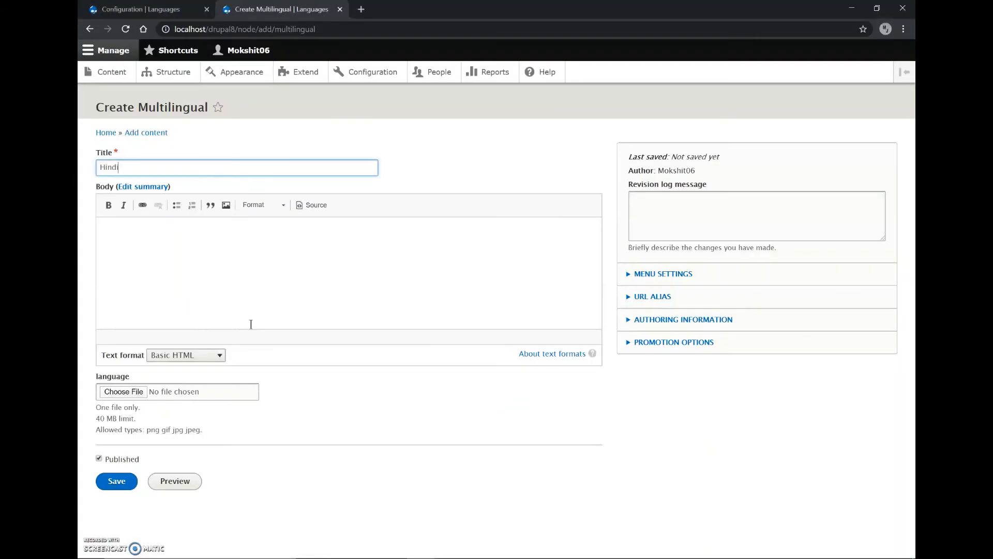
{"action": "left_click", "coordinate": [178, 317]}
{"action": "key", "text": "ctrl+v"}
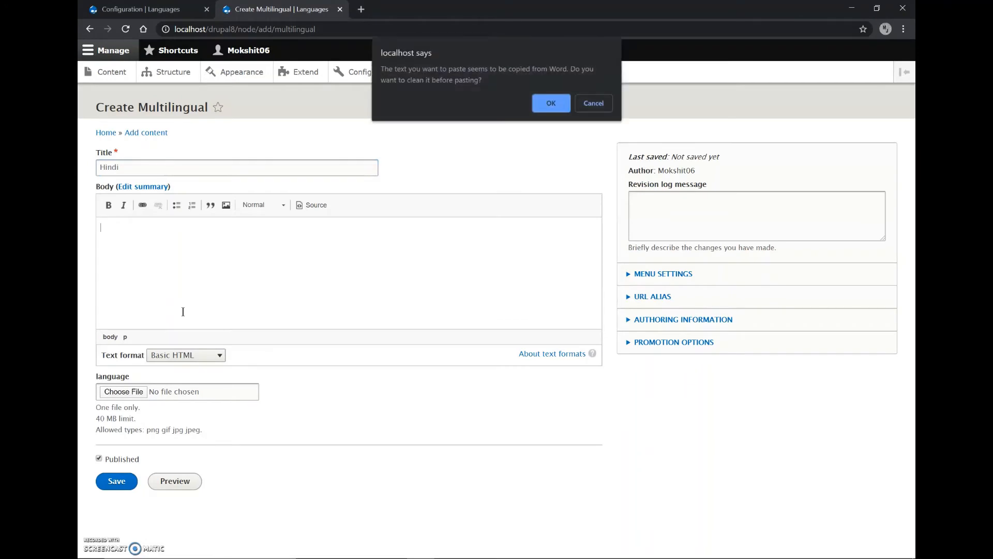
{"action": "left_click", "coordinate": [544, 106]}
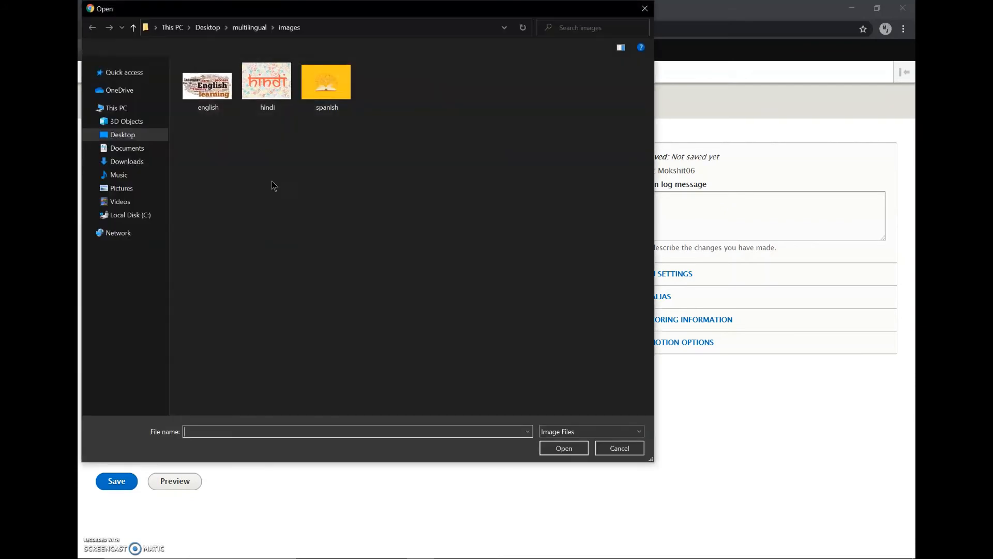
Upload hindi.jpg from the images folder as the Hindi item's language image
{"action": "left_click", "coordinate": [269, 86]}
{"action": "double_click", "coordinate": [269, 86]}
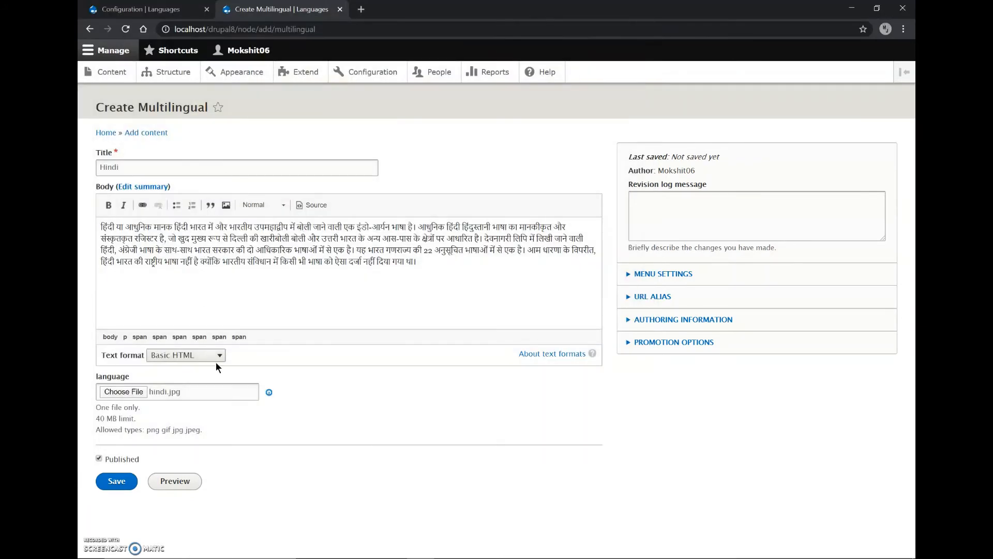
{"action": "scroll", "coordinate": [136, 465], "scroll_direction": "down", "scroll_amount": 1}
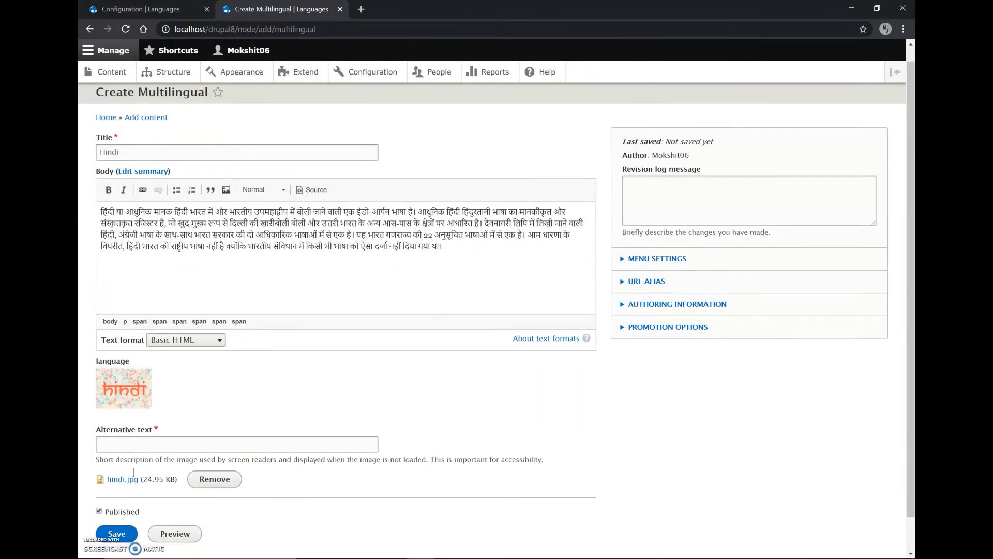
Set the Hindi image's alternative text to "hindi" and save the content item
{"action": "left_click", "coordinate": [137, 424]}
{"action": "type", "text": "h"}
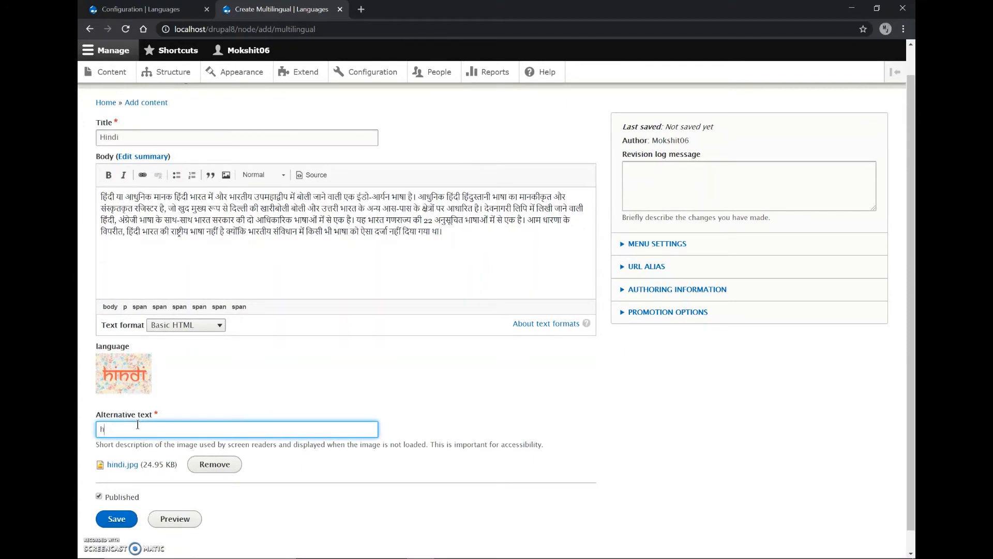
{"action": "type", "text": "indi"}
{"action": "scroll", "coordinate": [138, 424], "scroll_direction": "down", "scroll_amount": 1}
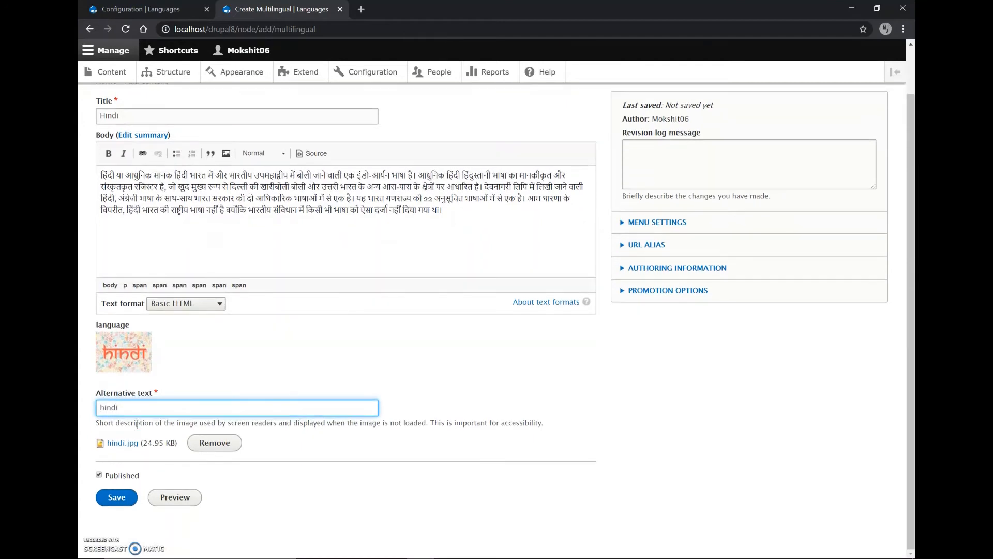
{"action": "left_click", "coordinate": [115, 501]}
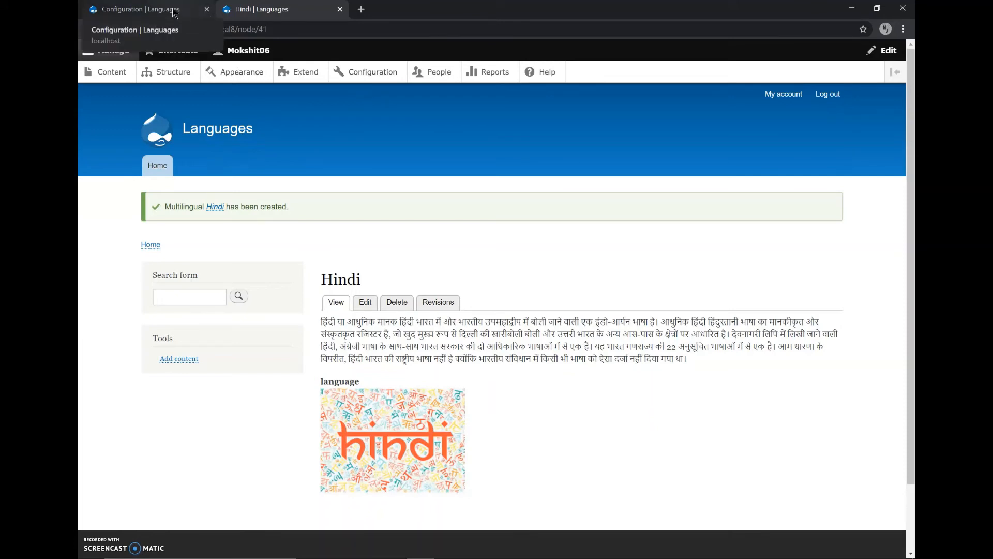
Return to the site's Configuration page and open the Content language and translation settings in the Regional and language section
{"action": "left_click_drag", "start_coordinate": [174, 12], "coordinate": [315, 12]}
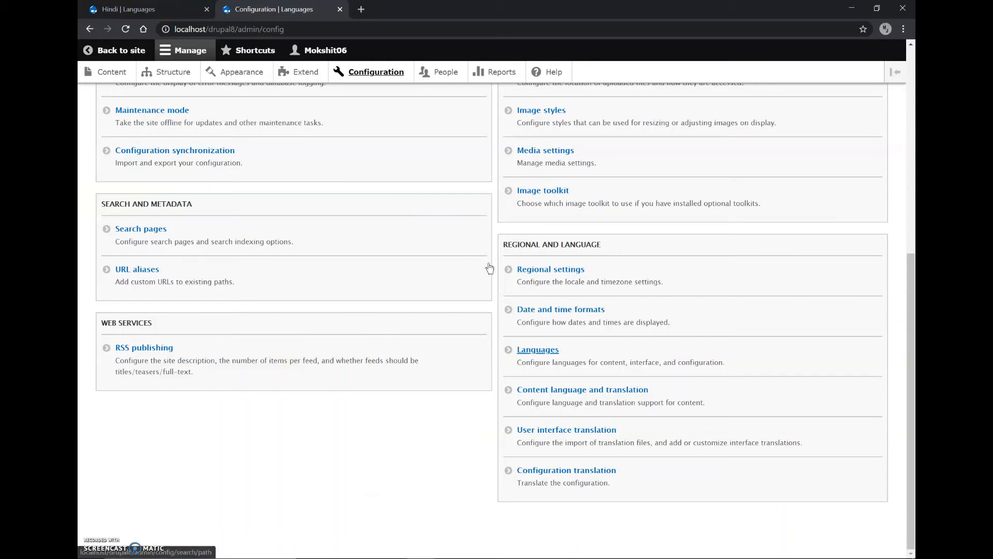
{"action": "left_click", "coordinate": [538, 350]}
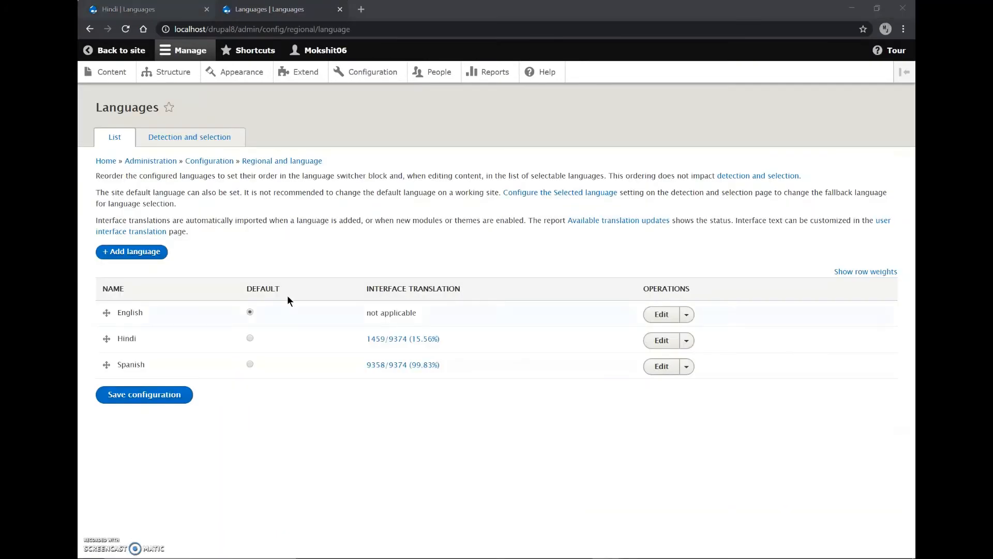
{"action": "left_click", "coordinate": [291, 161]}
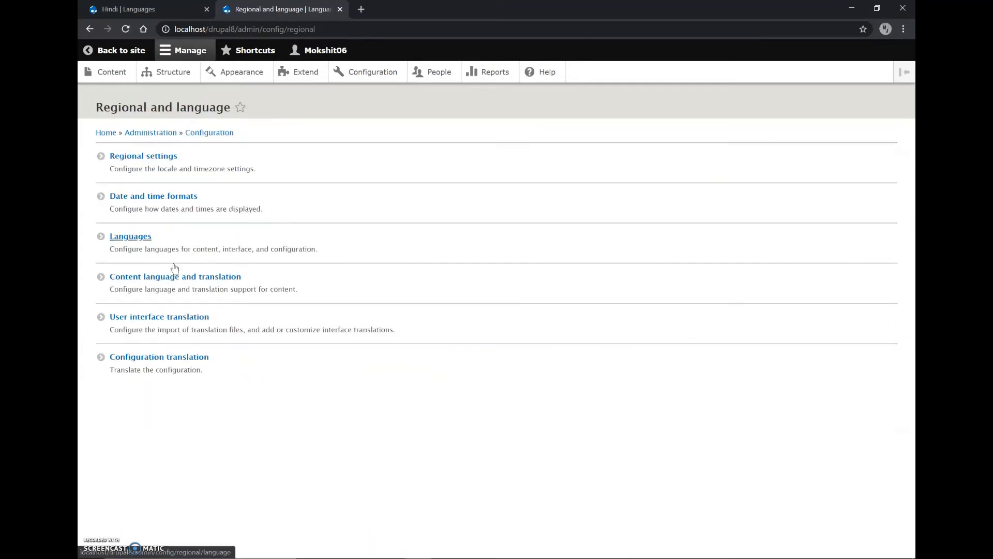
{"action": "left_click", "coordinate": [145, 282]}
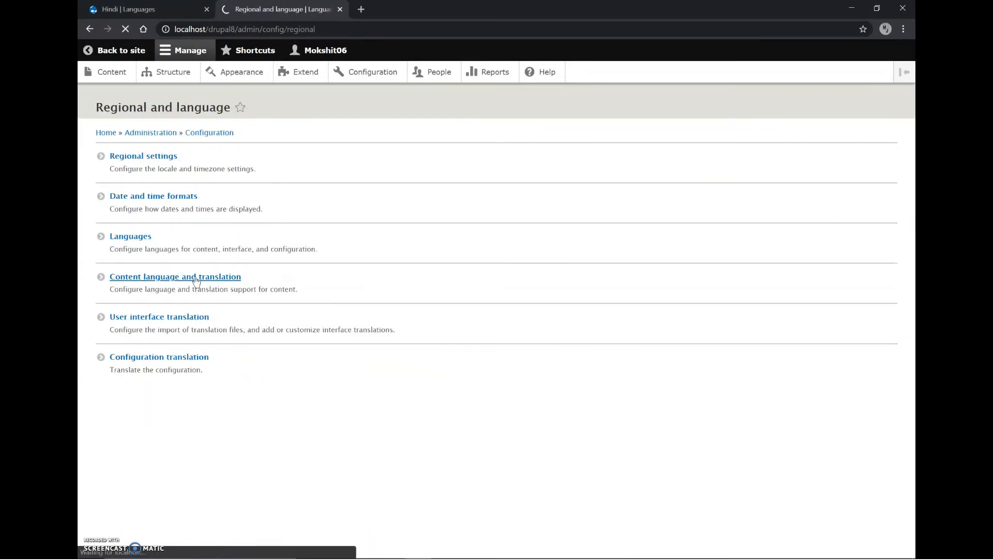
Make the Multilingual content type translatable and save the content language configuration
{"action": "scroll", "coordinate": [236, 281], "scroll_direction": "down", "scroll_amount": 15}
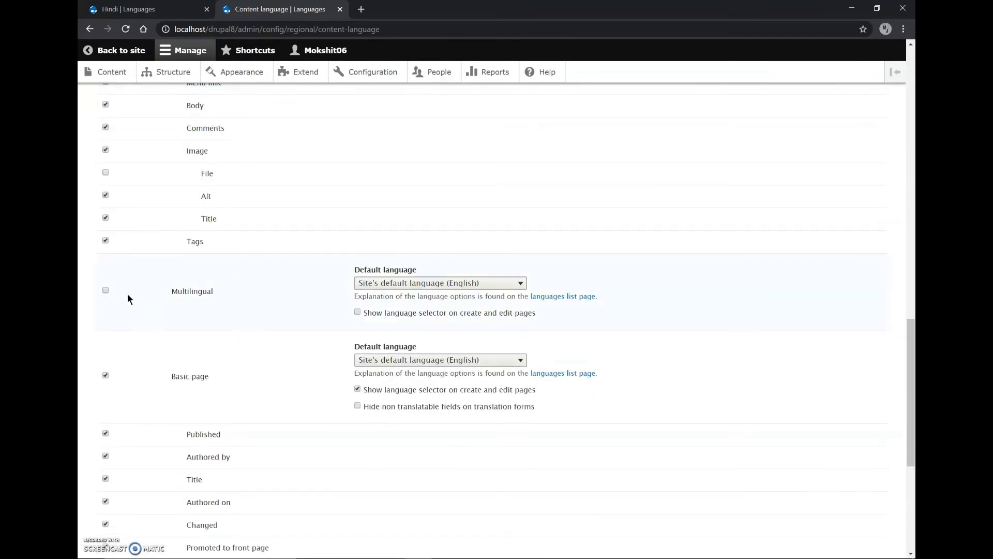
{"action": "left_click", "coordinate": [106, 291]}
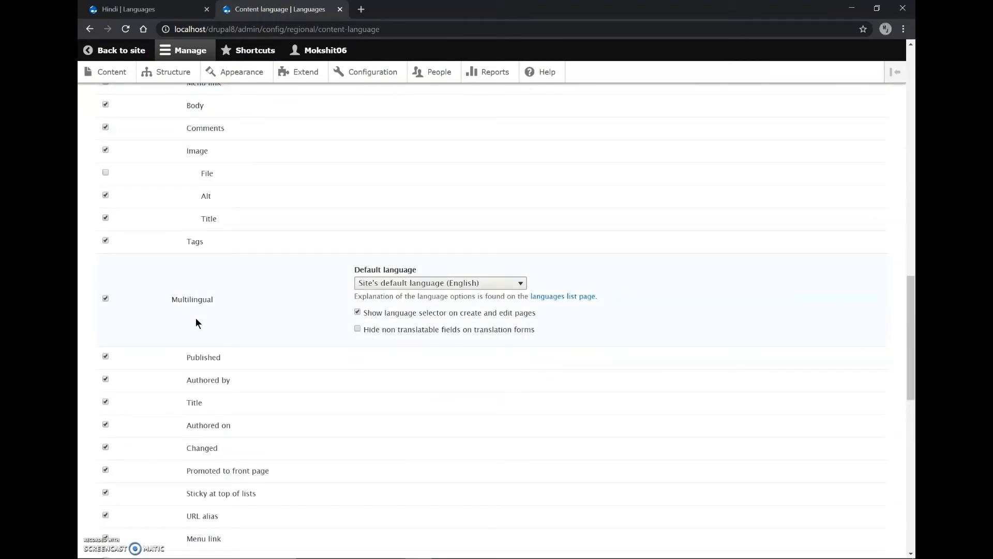
{"action": "scroll", "coordinate": [196, 320], "scroll_direction": "down", "scroll_amount": 4}
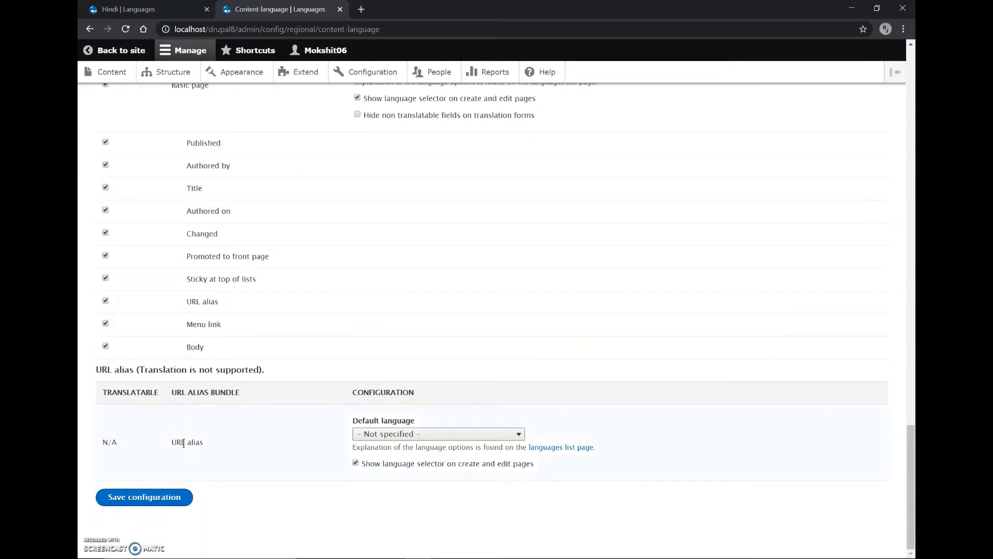
{"action": "left_click", "coordinate": [171, 510]}
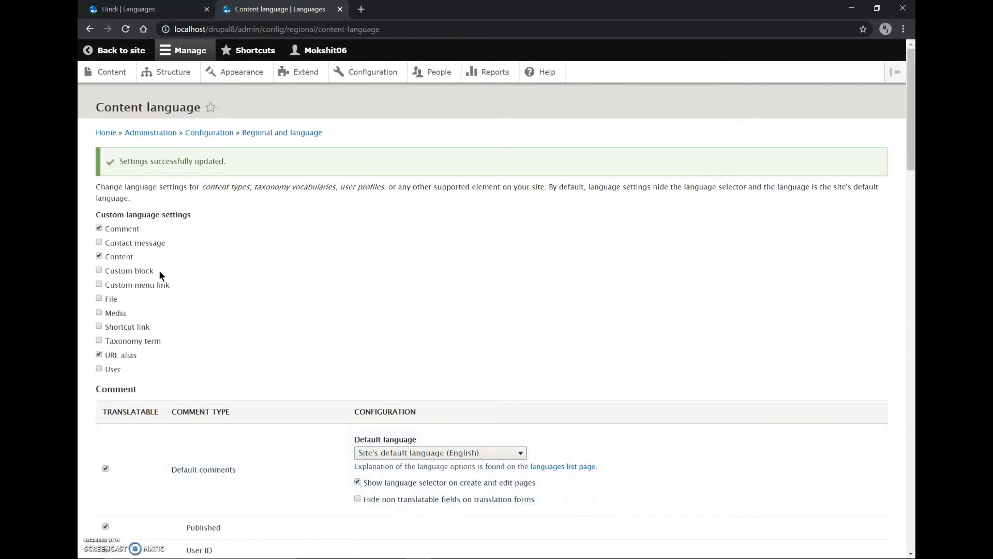
Close the Content language settings page and reload the Hindi item's page
{"action": "left_click", "coordinate": [339, 10]}
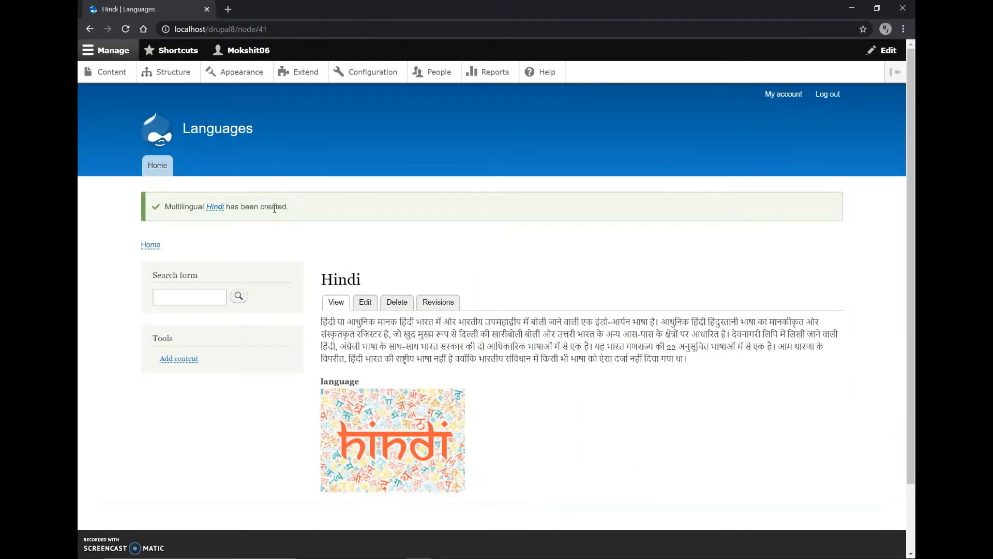
{"action": "key", "text": "F5"}
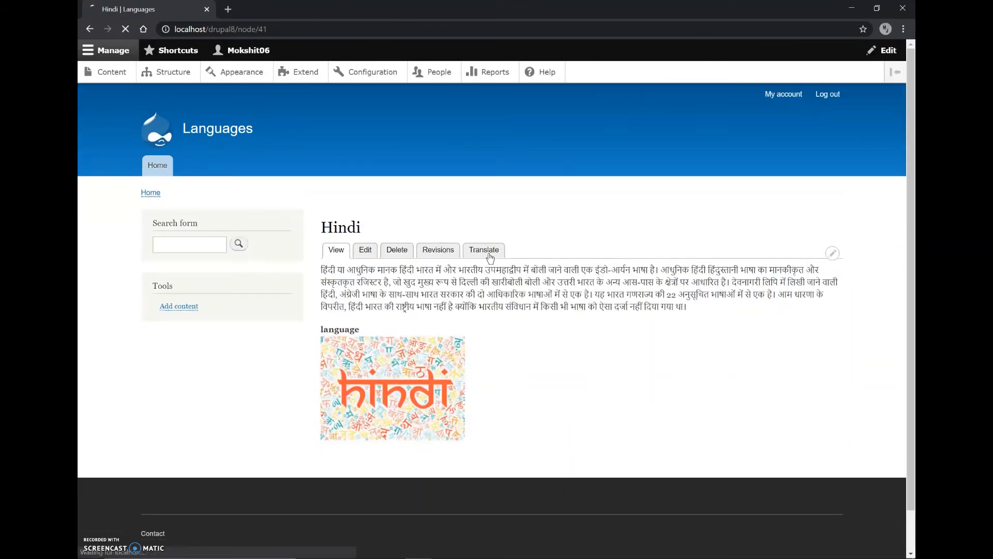
Review the translations overview of the Hindi item and return to the site's home page
{"action": "left_click", "coordinate": [481, 253]}
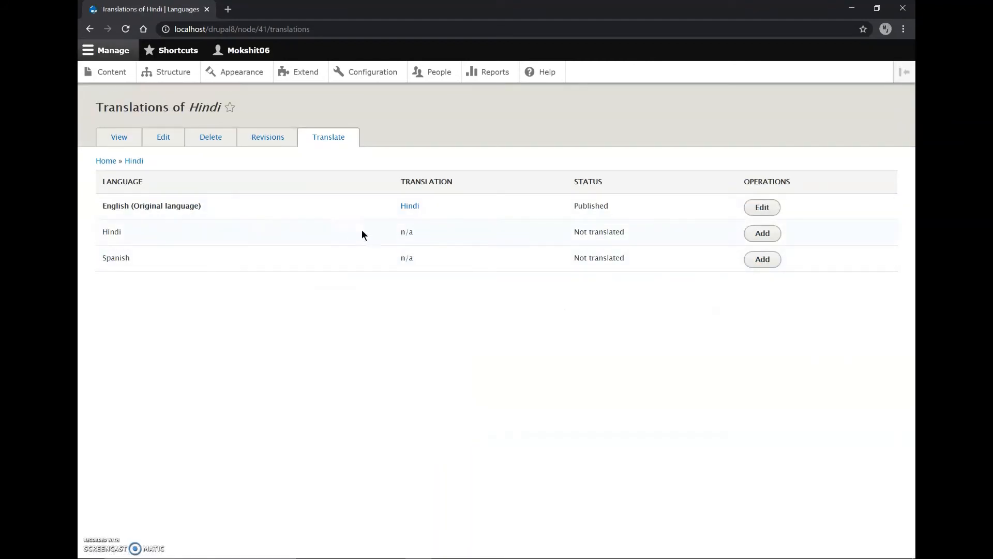
{"action": "left_click", "coordinate": [119, 137]}
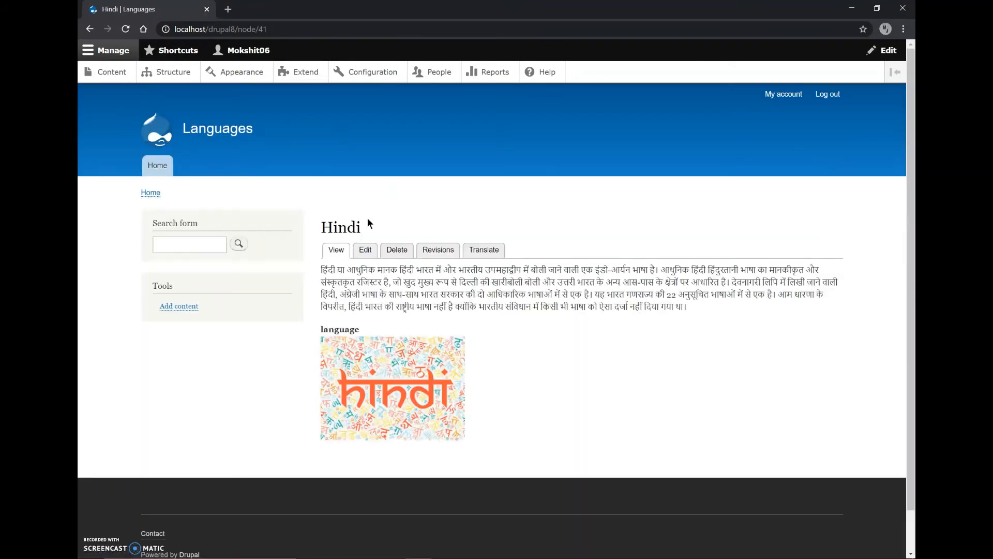
{"action": "left_click", "coordinate": [155, 165]}
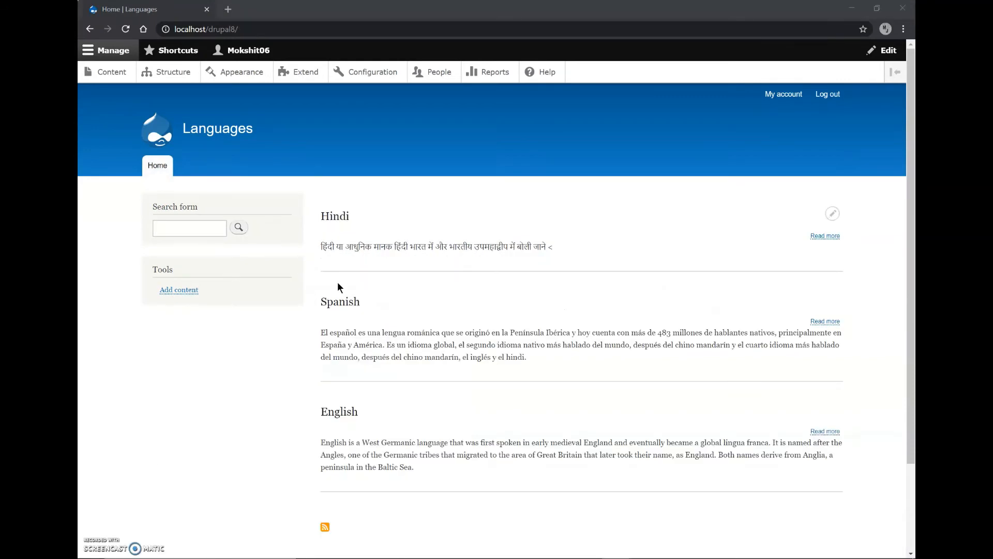
Open the Block layout page from Structure in a new browser tab and preview the Bartik theme's block regions
{"action": "middle_click", "coordinate": [160, 74]}
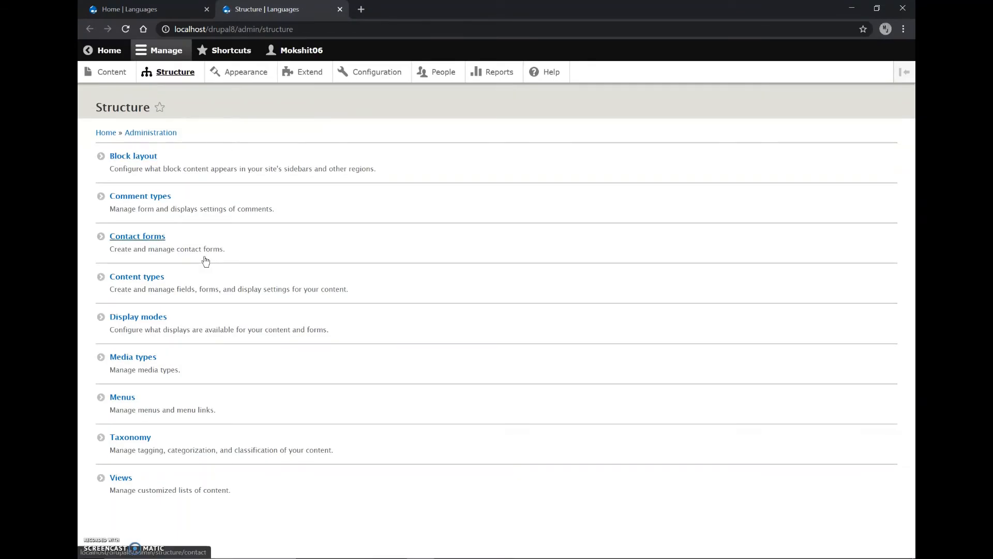
{"action": "left_click", "coordinate": [137, 160]}
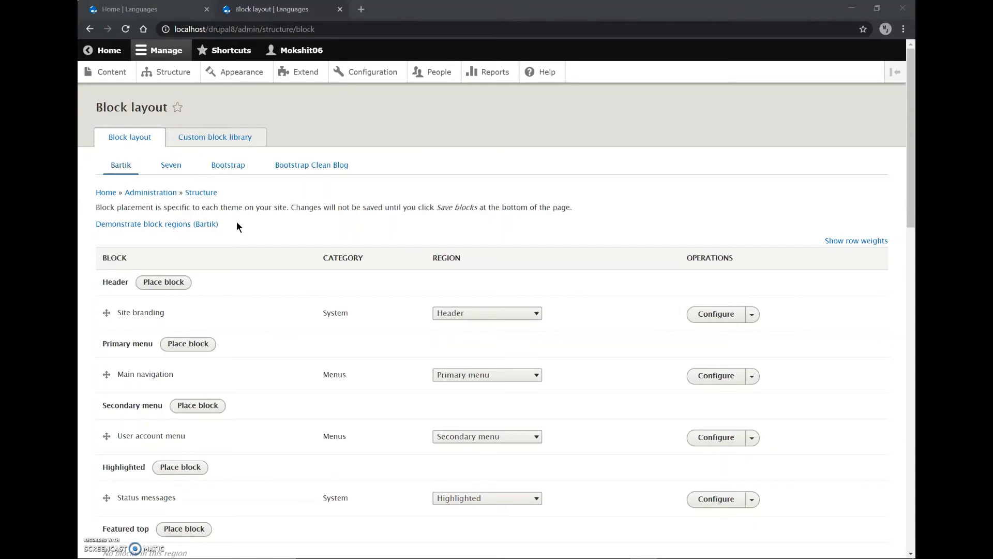
{"action": "left_click", "coordinate": [198, 226]}
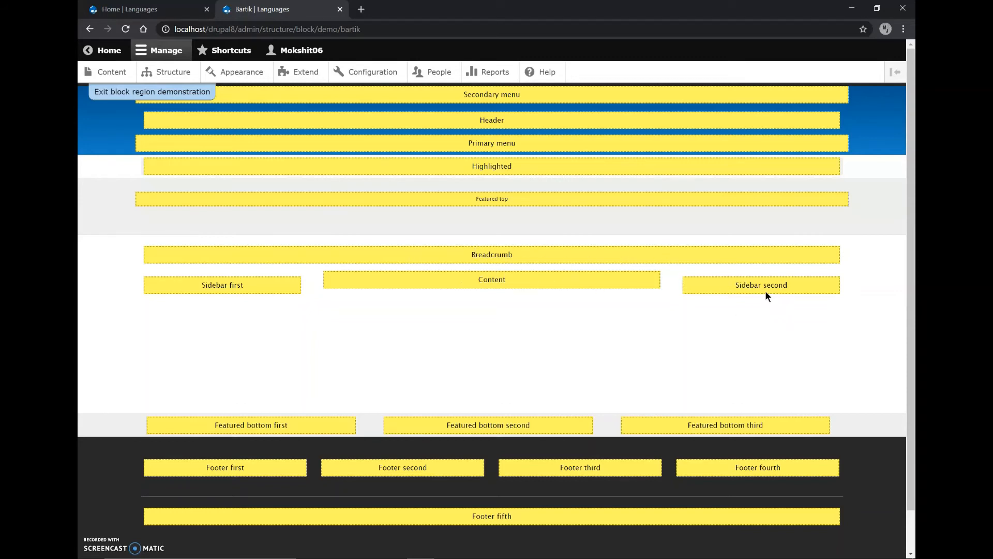
{"action": "left_click", "coordinate": [153, 93]}
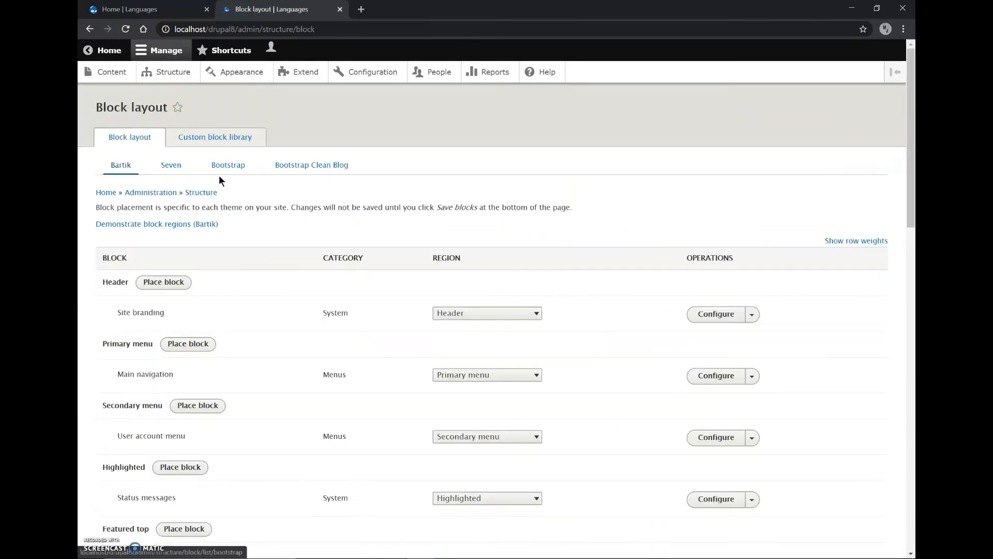
Choose the Language switcher block for placement in the Sidebar second region of the Bartik theme
{"action": "scroll", "coordinate": [195, 325], "scroll_direction": "down", "scroll_amount": 8}
{"action": "scroll", "coordinate": [196, 325], "scroll_direction": "down", "scroll_amount": 4}
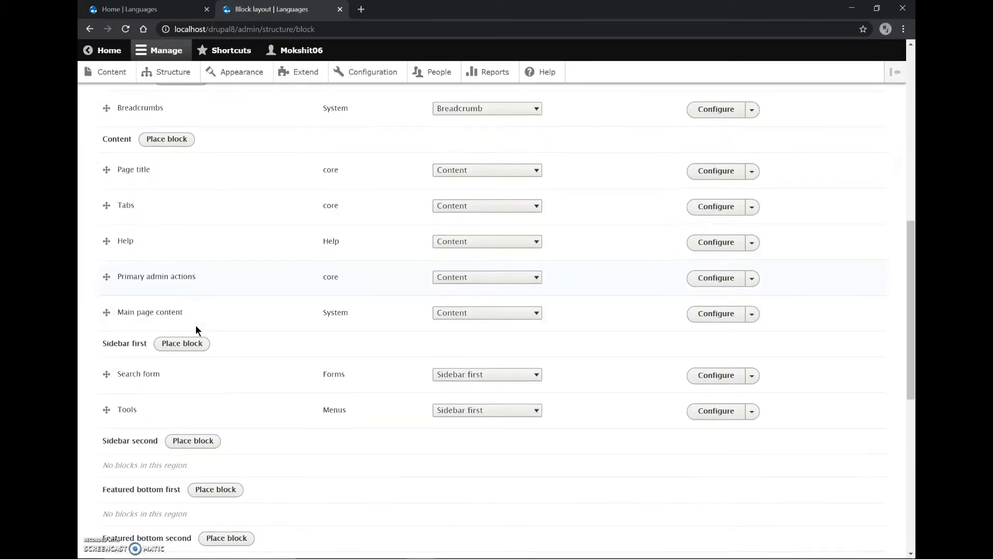
{"action": "left_click", "coordinate": [195, 327]}
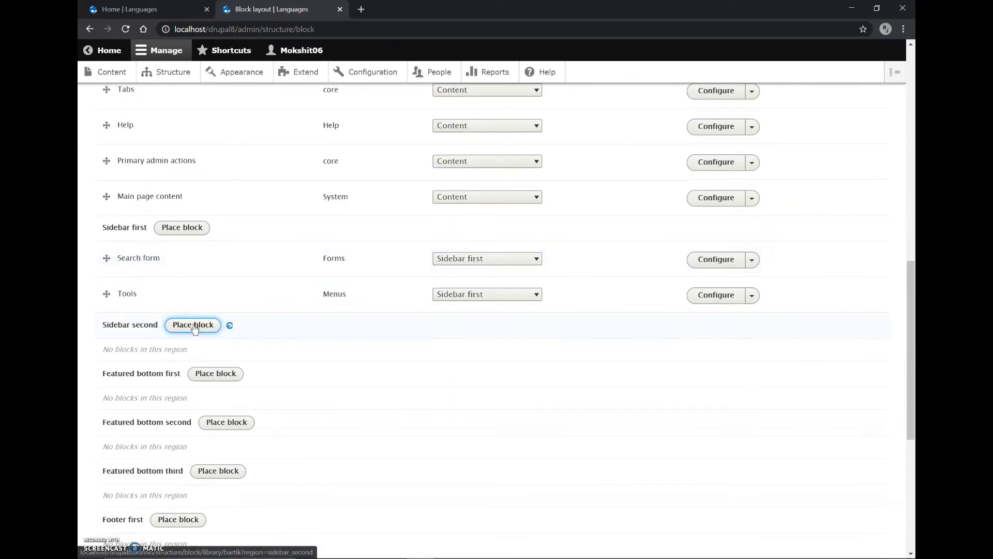
{"action": "scroll", "coordinate": [397, 352], "scroll_direction": "down", "scroll_amount": 2}
{"action": "scroll", "coordinate": [397, 350], "scroll_direction": "down", "scroll_amount": 2}
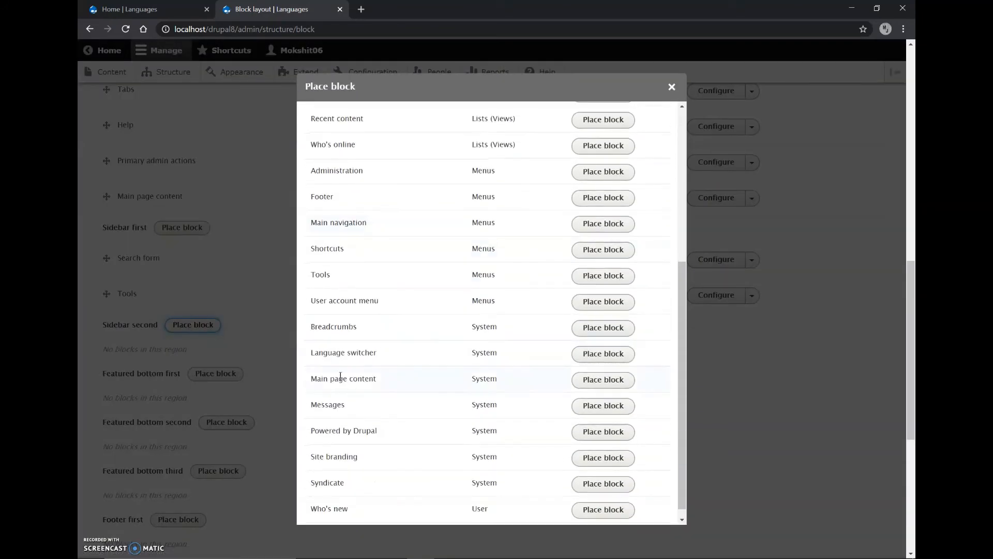
{"action": "scroll", "coordinate": [360, 435], "scroll_direction": "down", "scroll_amount": 1}
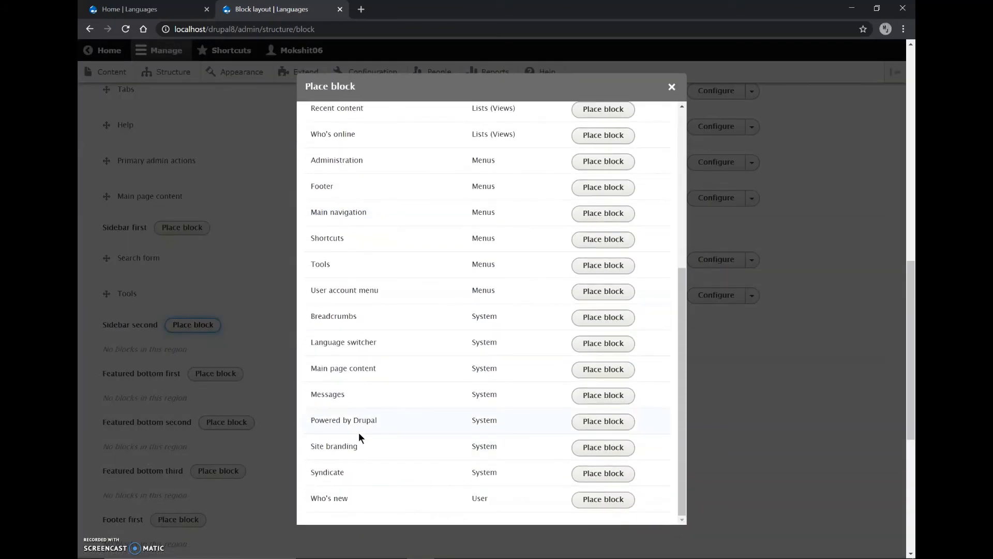
{"action": "left_click_drag", "start_coordinate": [310, 346], "coordinate": [382, 347]}
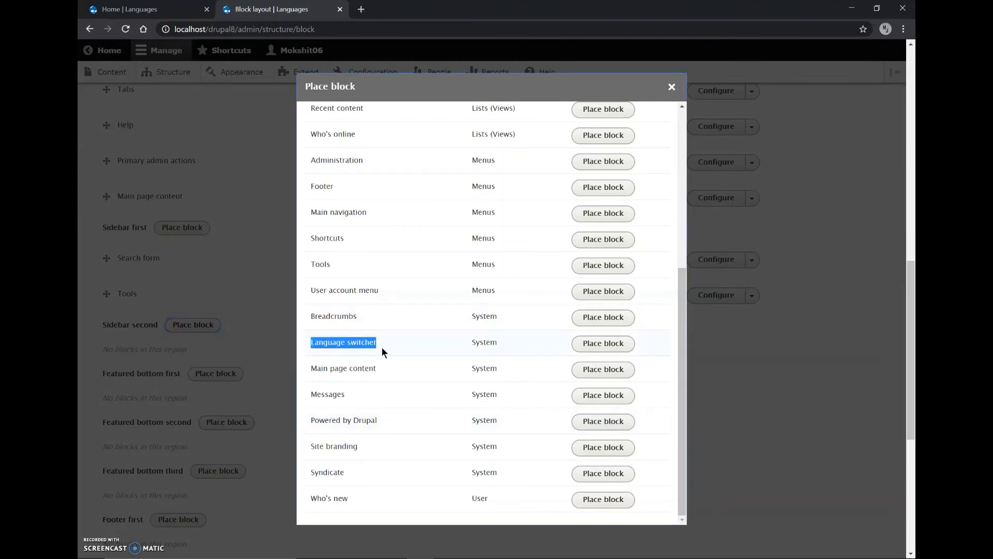
{"action": "left_click", "coordinate": [382, 347]}
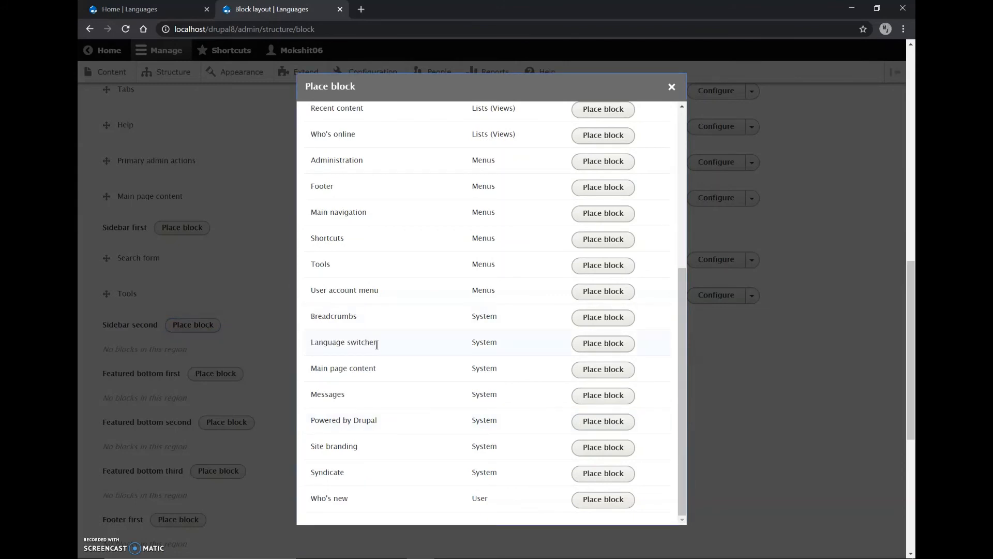
{"action": "left_click", "coordinate": [601, 343]}
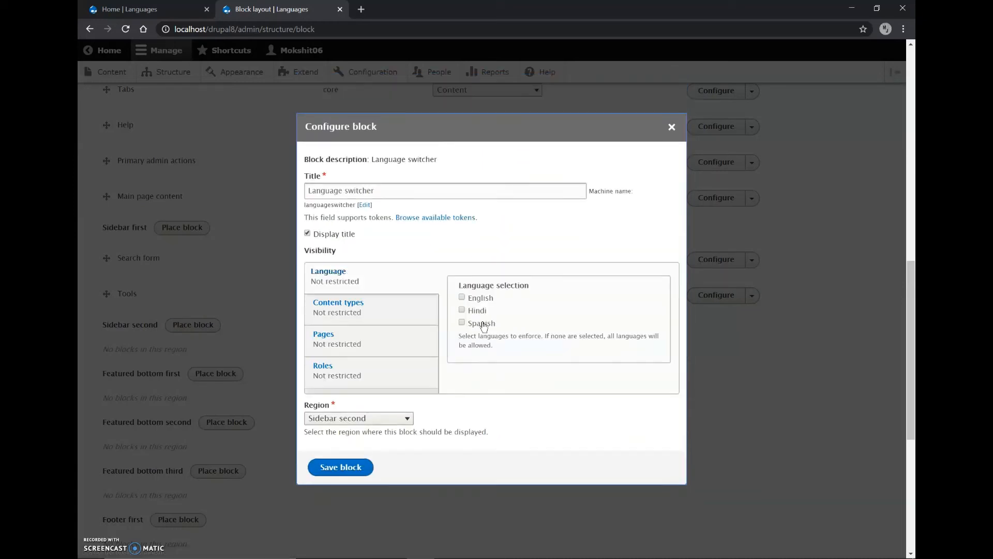
Review the Language switcher block's title, title display and visibility conditions for language, content types, pages and roles
{"action": "left_click", "coordinate": [317, 235]}
{"action": "left_click", "coordinate": [336, 240]}
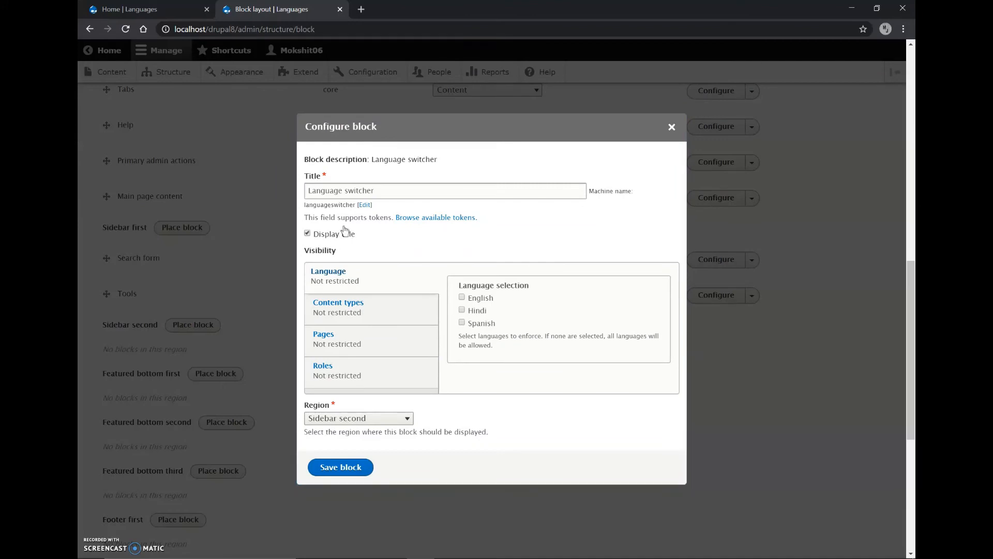
{"action": "left_click", "coordinate": [371, 191]}
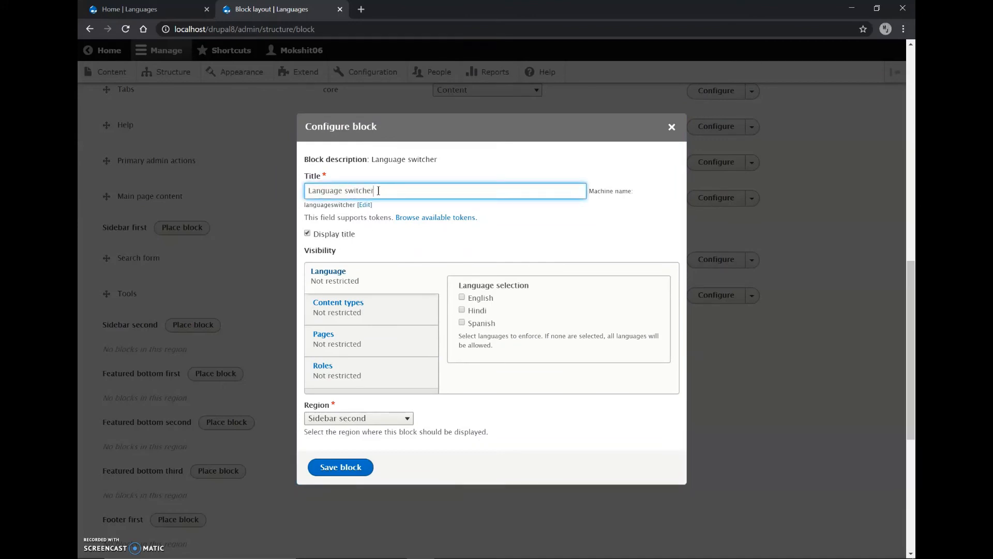
{"action": "left_click_drag", "start_coordinate": [379, 191], "coordinate": [345, 190]}
{"action": "left_click", "coordinate": [345, 191]}
{"action": "left_click_drag", "start_coordinate": [458, 334], "coordinate": [610, 346]}
{"action": "left_click", "coordinate": [566, 336]}
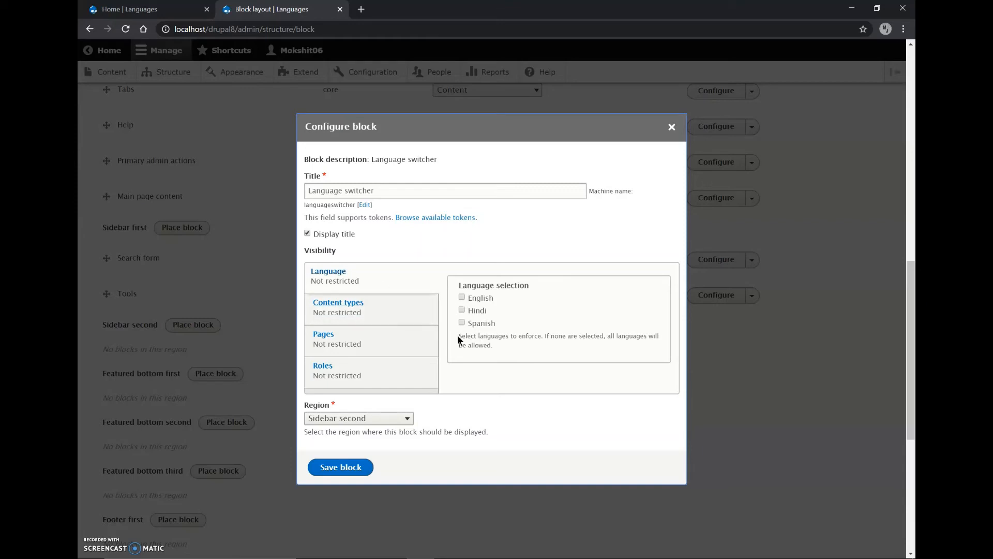
{"action": "left_click", "coordinate": [401, 317]}
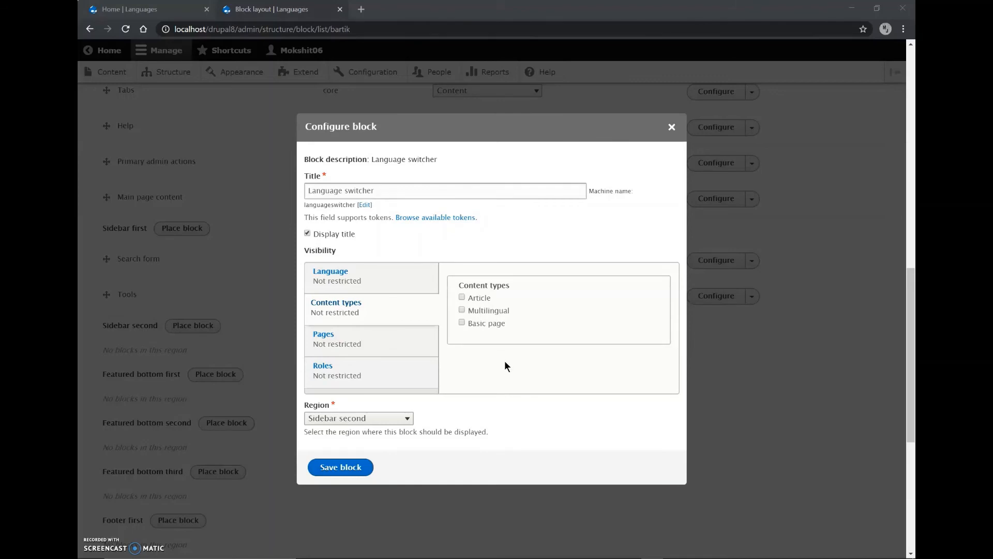
{"action": "left_click", "coordinate": [405, 344]}
{"action": "left_click", "coordinate": [356, 383]}
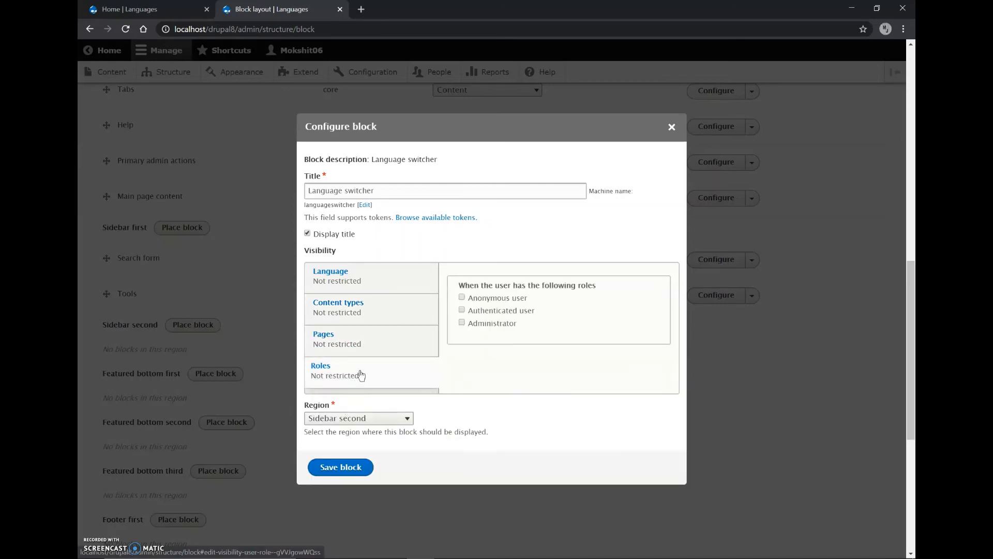
Save the Language switcher block in Sidebar second along with the block layout, and refresh the site's home page
{"action": "left_click", "coordinate": [334, 468]}
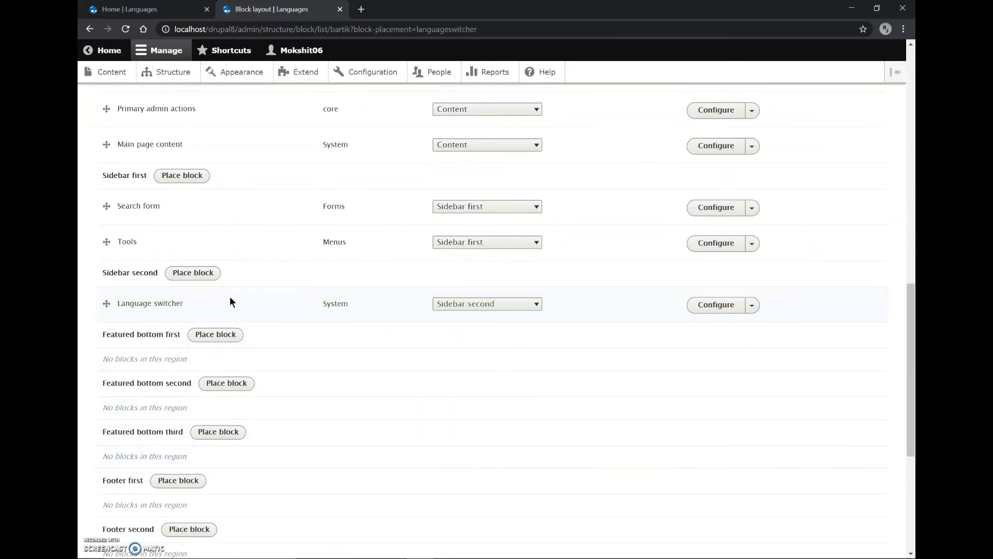
{"action": "scroll", "coordinate": [231, 302], "scroll_direction": "down", "scroll_amount": 5}
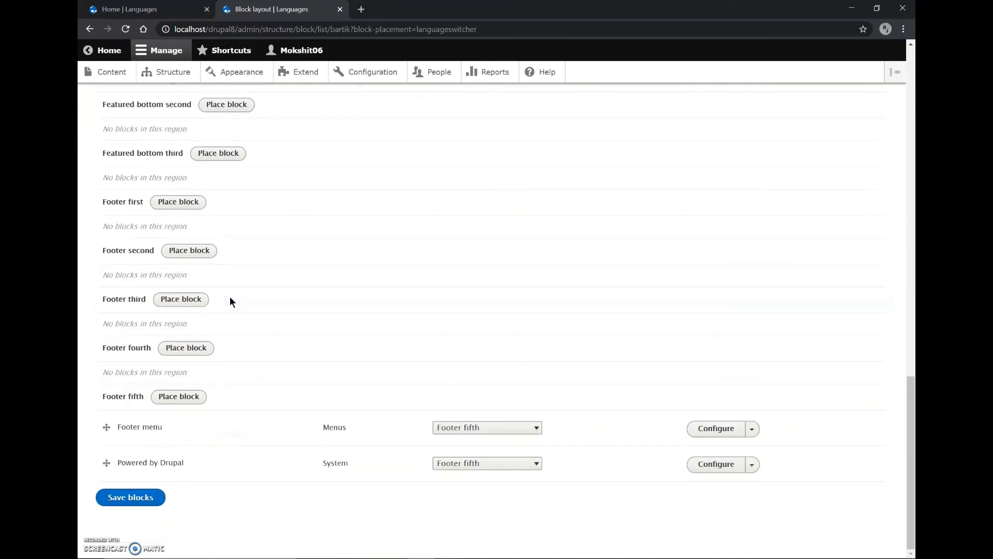
{"action": "left_click", "coordinate": [143, 505]}
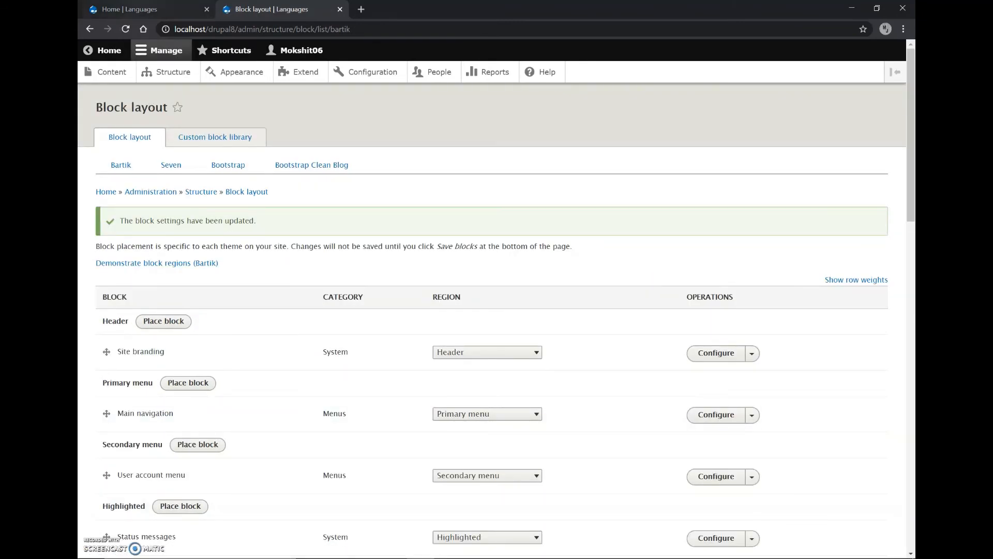
{"action": "left_click", "coordinate": [143, 9]}
{"action": "left_click", "coordinate": [147, 162]}
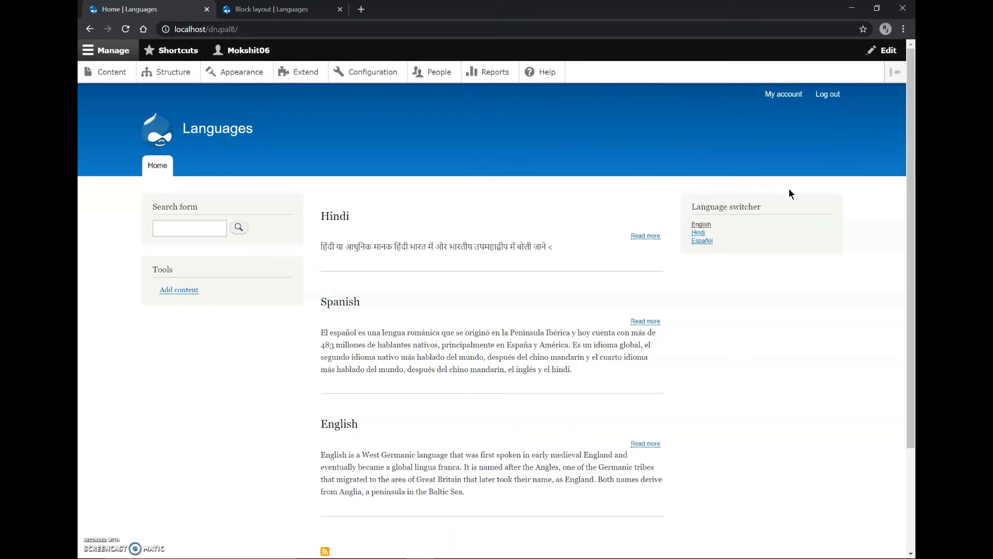
Open a new Multilingual content form in a separate browser tab and examine its language options
{"action": "middle_click", "coordinate": [104, 75]}
{"action": "left_click", "coordinate": [268, 11]}
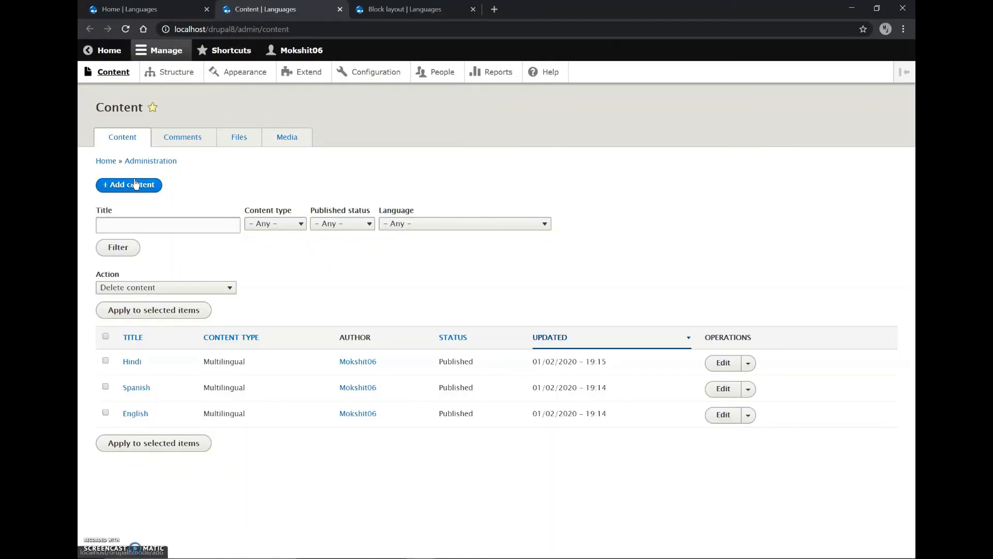
{"action": "left_click", "coordinate": [135, 184]}
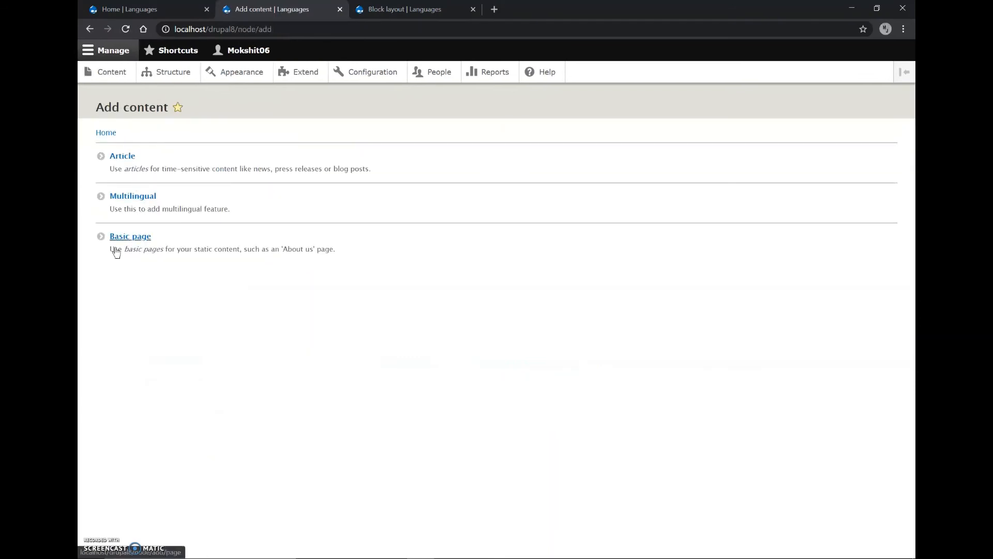
{"action": "left_click", "coordinate": [125, 199]}
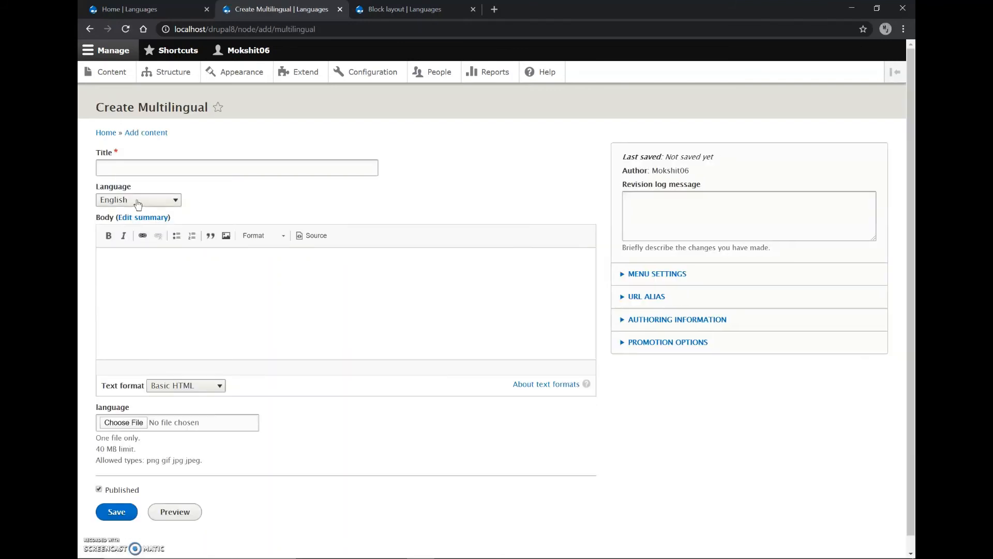
{"action": "left_click", "coordinate": [138, 205]}
{"action": "left_click", "coordinate": [133, 201]}
Test the language switcher on the home page by switching to Hindi and back to English
{"action": "left_click", "coordinate": [126, 9]}
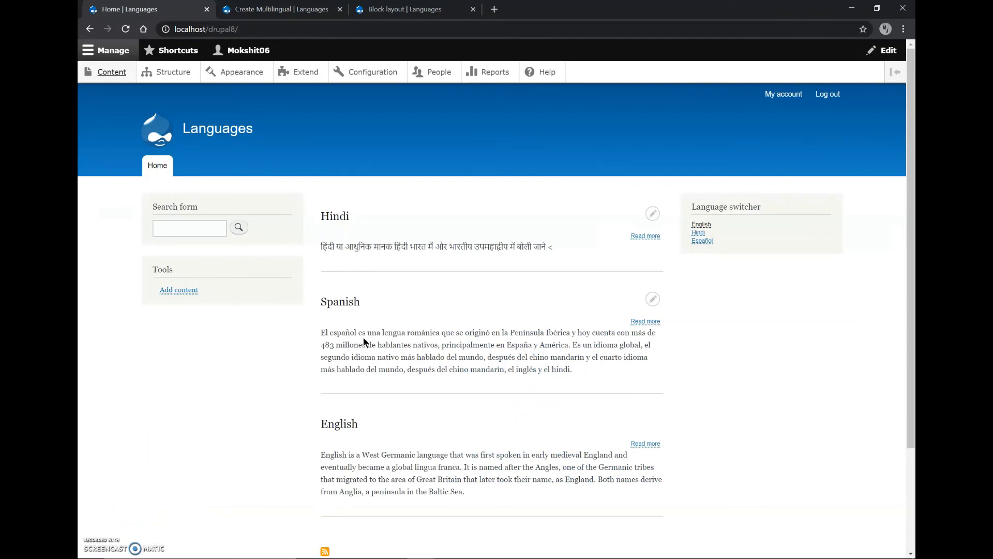
{"action": "scroll", "coordinate": [364, 340], "scroll_direction": "down", "scroll_amount": 2}
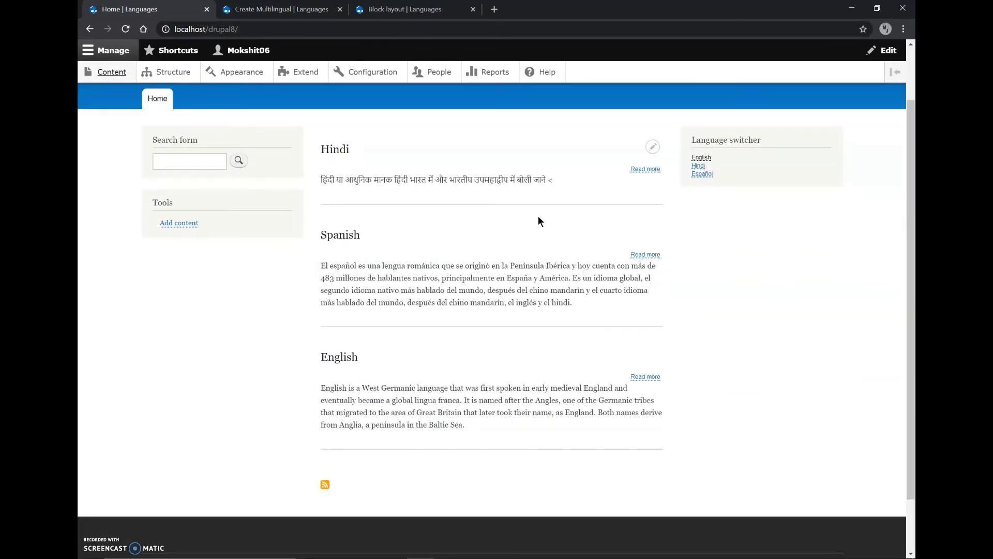
{"action": "left_click", "coordinate": [700, 164]}
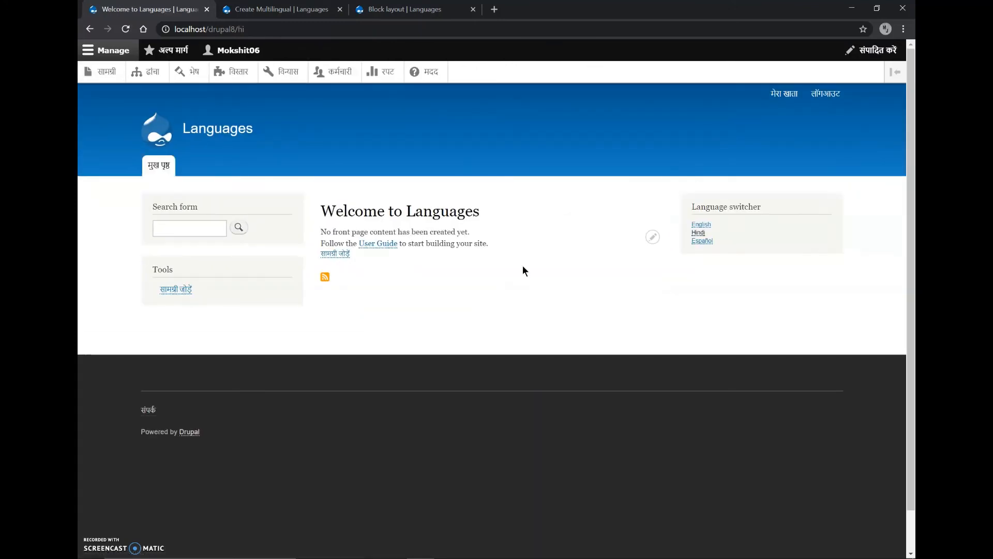
{"action": "left_click", "coordinate": [697, 226]}
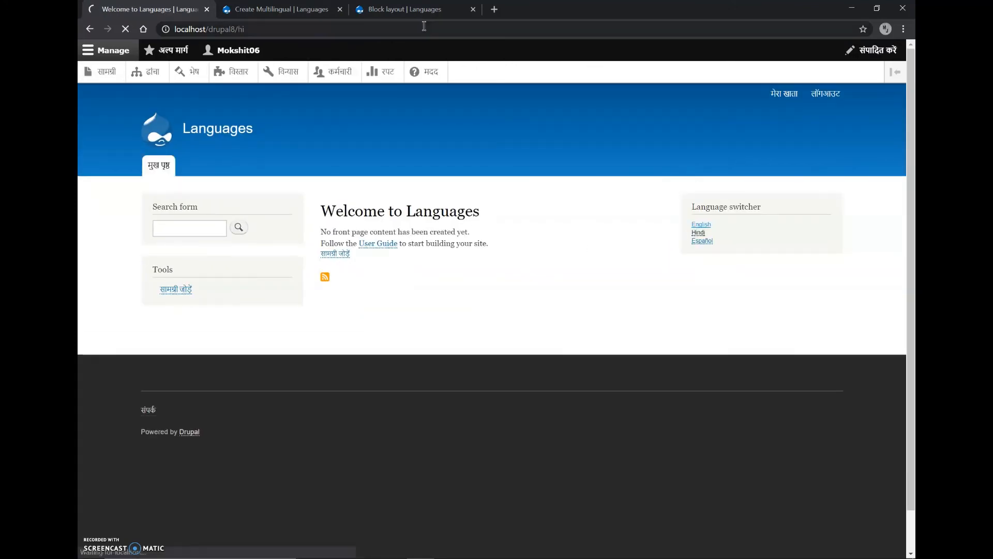
Recheck the language choices on the new Multilingual content form and close the form without saving
{"action": "left_click", "coordinate": [305, 8]}
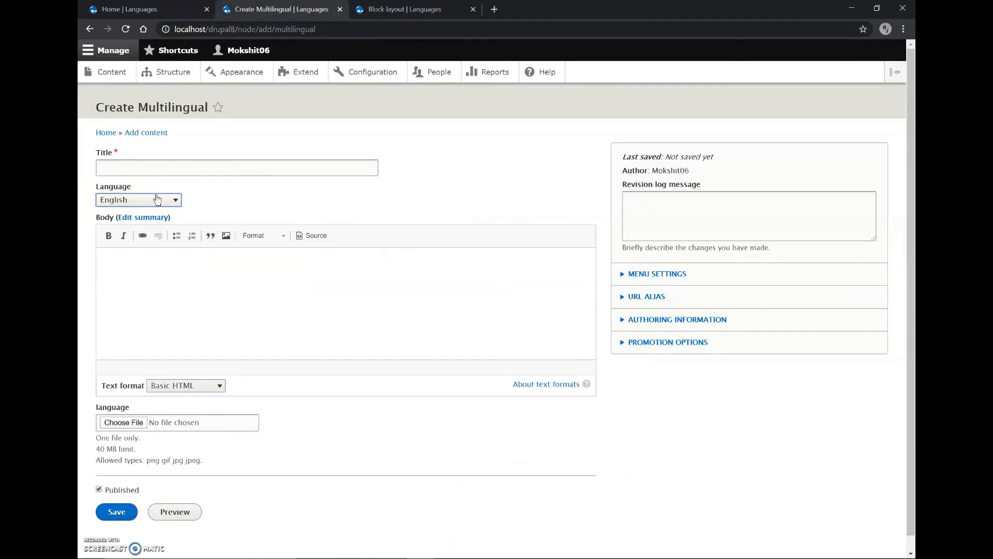
{"action": "left_click", "coordinate": [158, 199]}
{"action": "left_click", "coordinate": [144, 191]}
{"action": "left_click", "coordinate": [149, 9]}
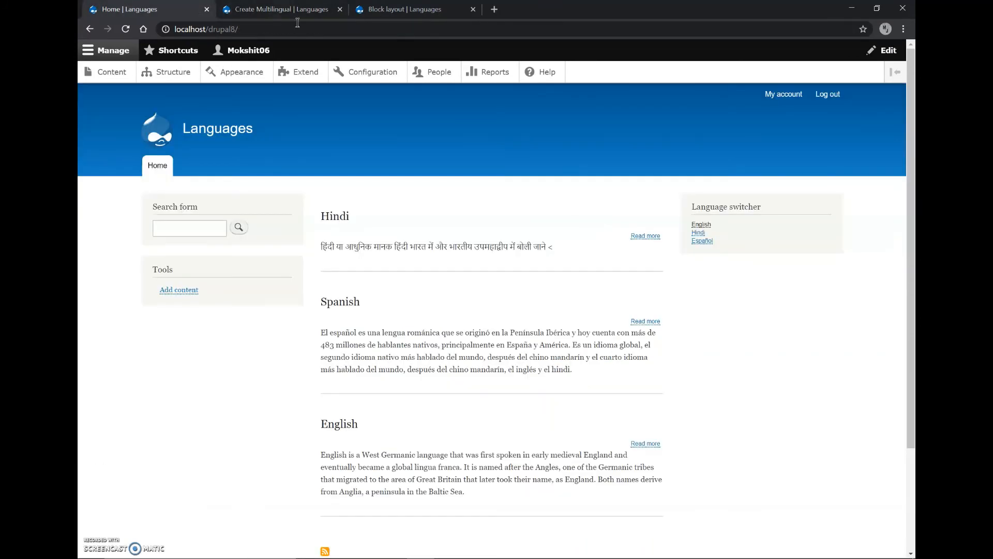
{"action": "left_click", "coordinate": [340, 10]}
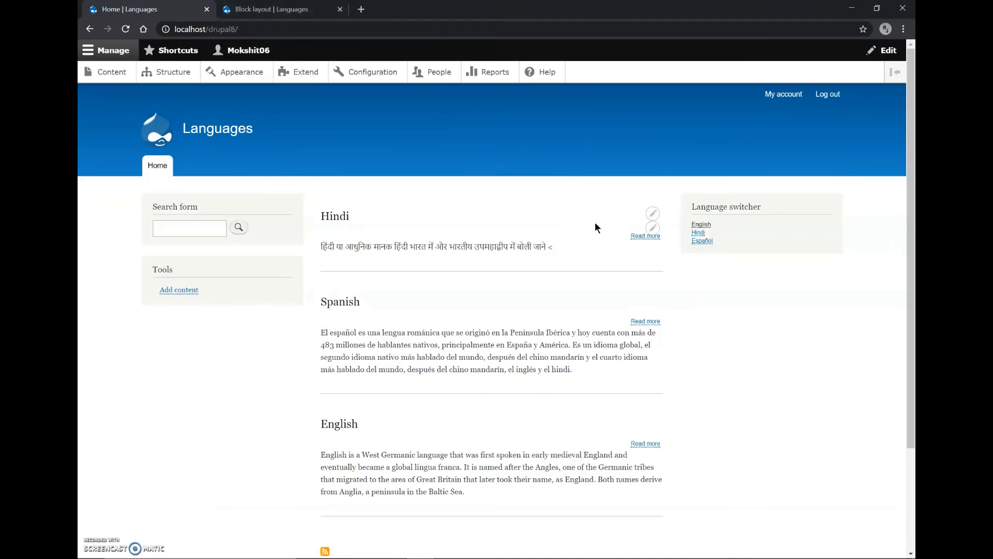
Edit the Hindi item from the home page, set its language to Hindi and save it
{"action": "left_click", "coordinate": [651, 228]}
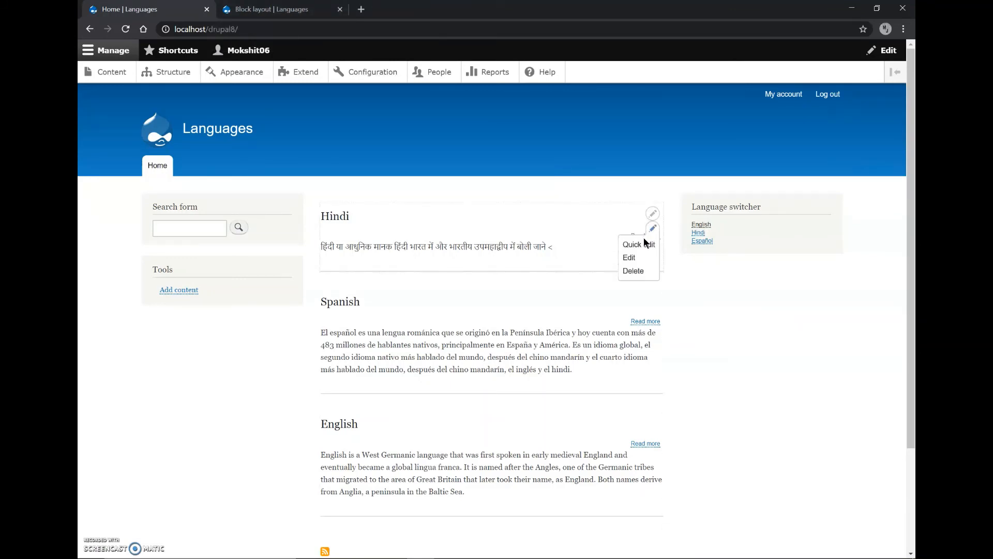
{"action": "left_click", "coordinate": [626, 257]}
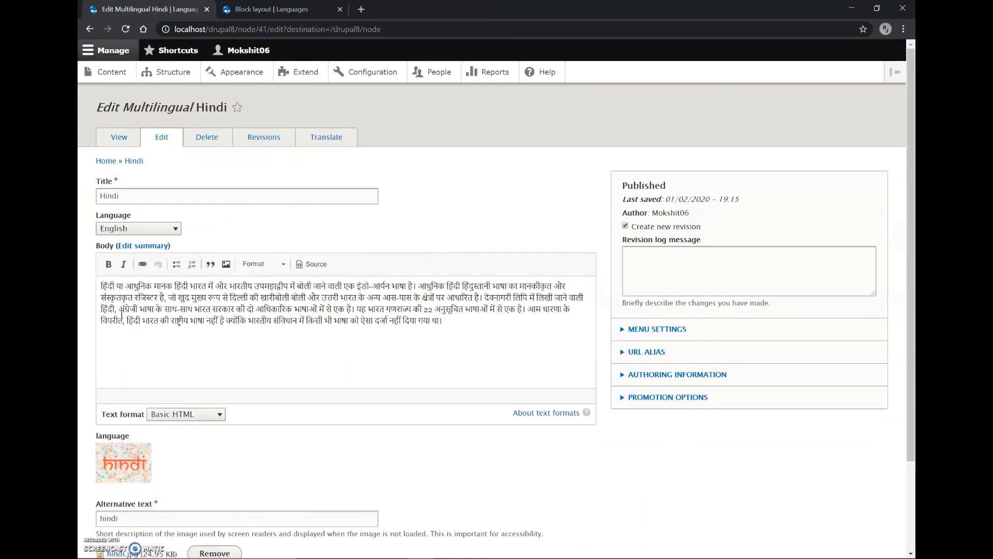
{"action": "left_click", "coordinate": [115, 229]}
{"action": "left_click", "coordinate": [117, 263]}
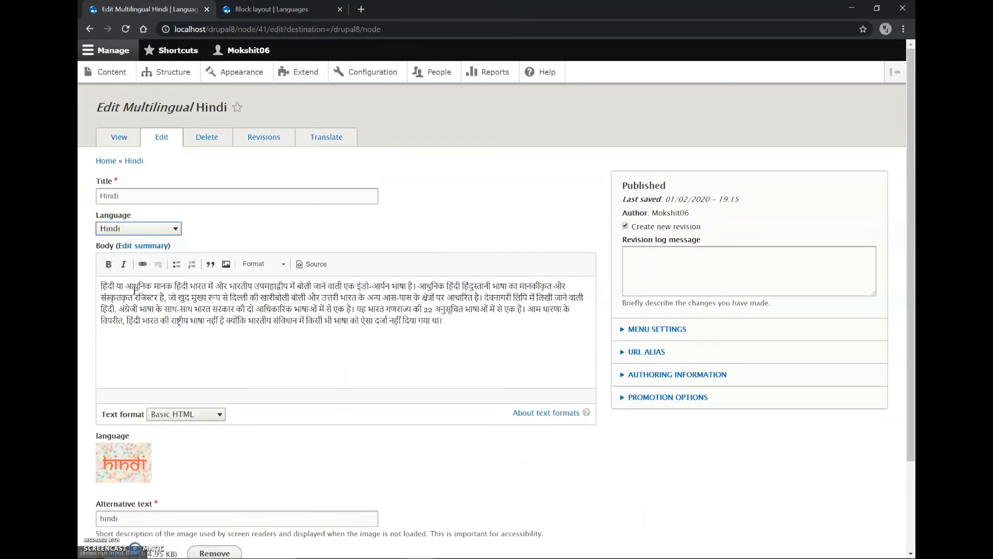
{"action": "scroll", "coordinate": [134, 471], "scroll_direction": "down", "scroll_amount": 2}
{"action": "left_click", "coordinate": [110, 505]}
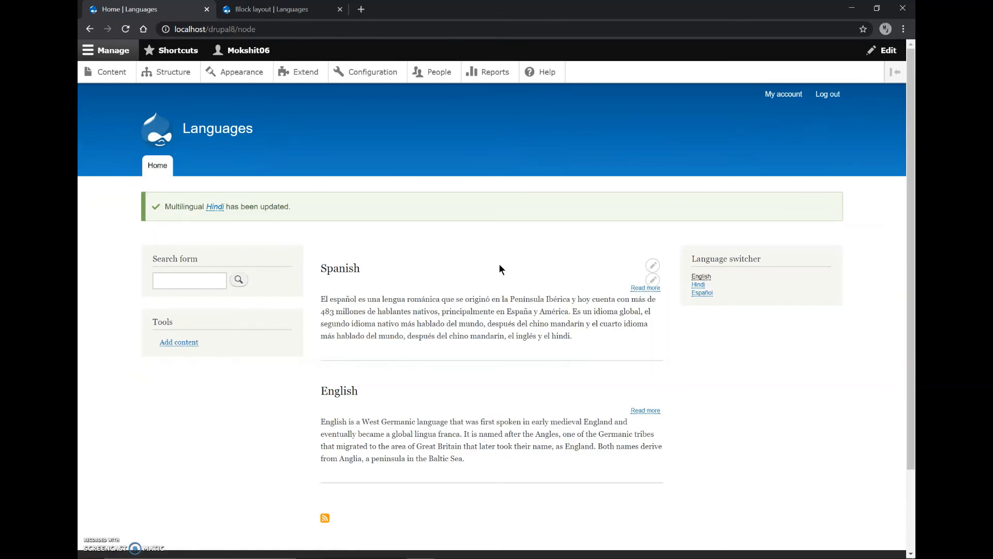
Edit the Spanish item from the home page, set its language to Spanish and save it
{"action": "left_click", "coordinate": [653, 280]}
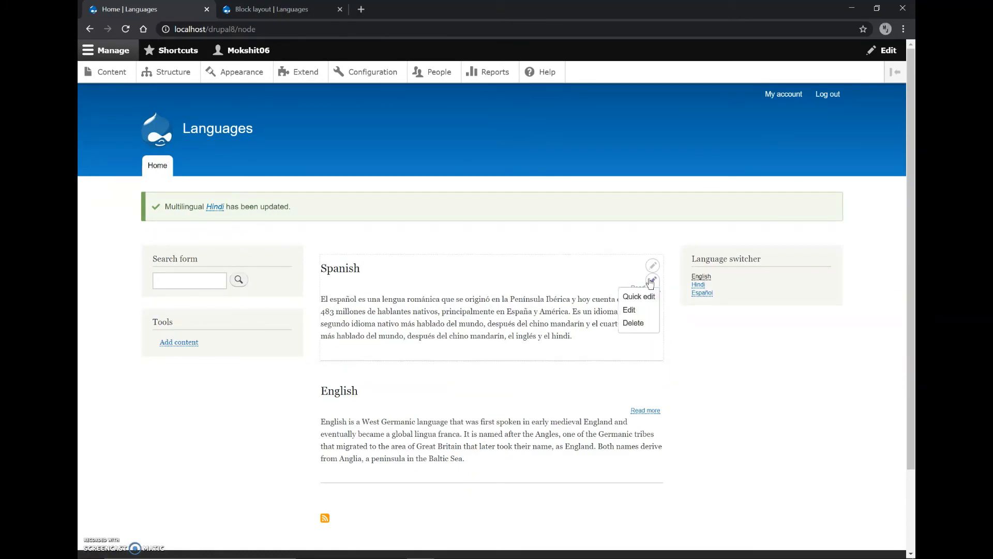
{"action": "left_click", "coordinate": [637, 316]}
{"action": "left_click", "coordinate": [140, 229]}
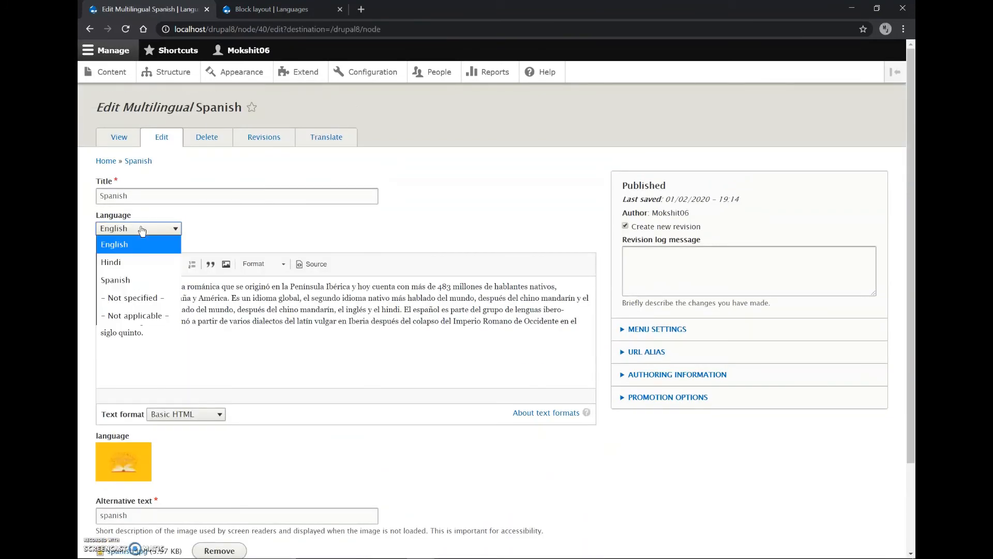
{"action": "left_click", "coordinate": [122, 281]}
{"action": "scroll", "coordinate": [121, 283], "scroll_direction": "down", "scroll_amount": 2}
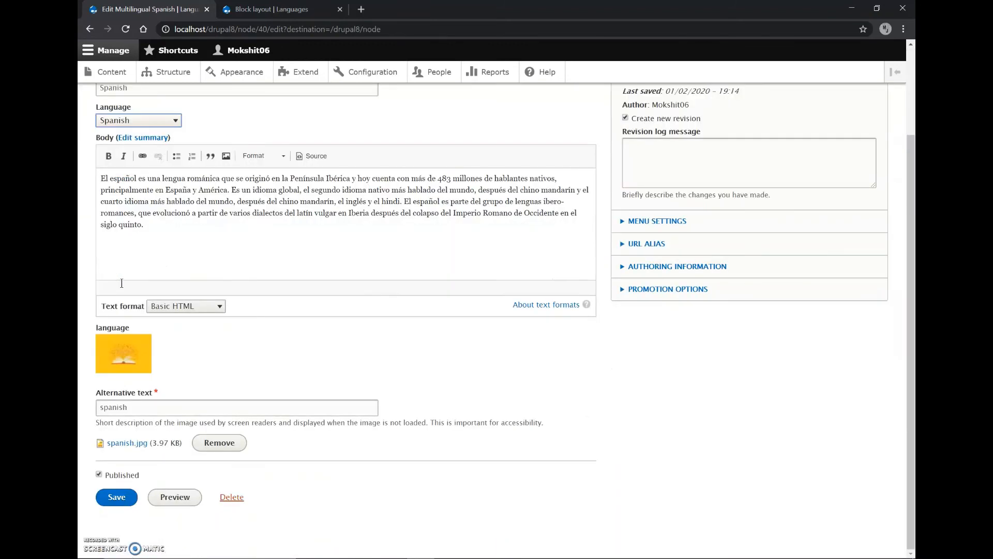
{"action": "left_click", "coordinate": [118, 505]}
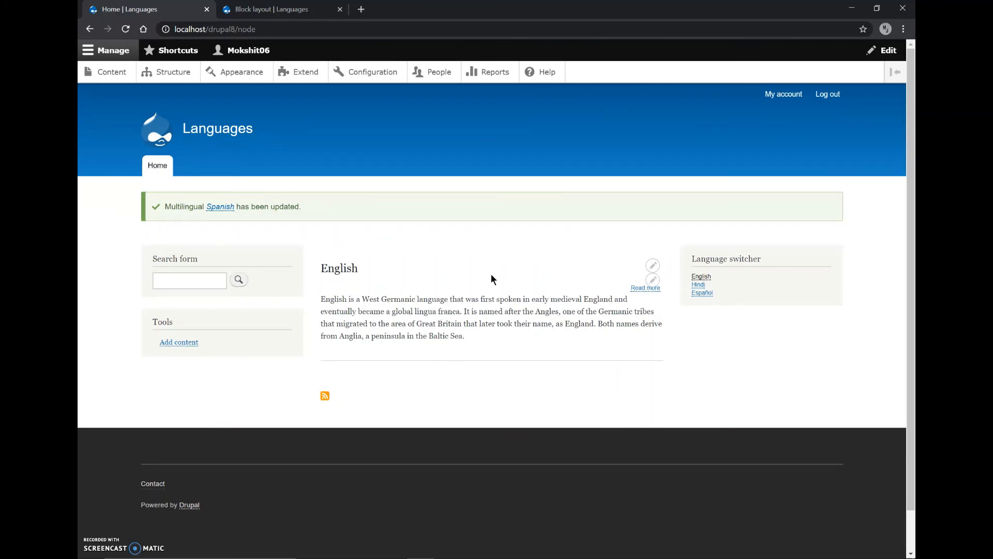
Test the home page listing in Hindi, Spanish and English with the language switcher, dismissing the browser's translation offer
{"action": "left_click", "coordinate": [697, 285]}
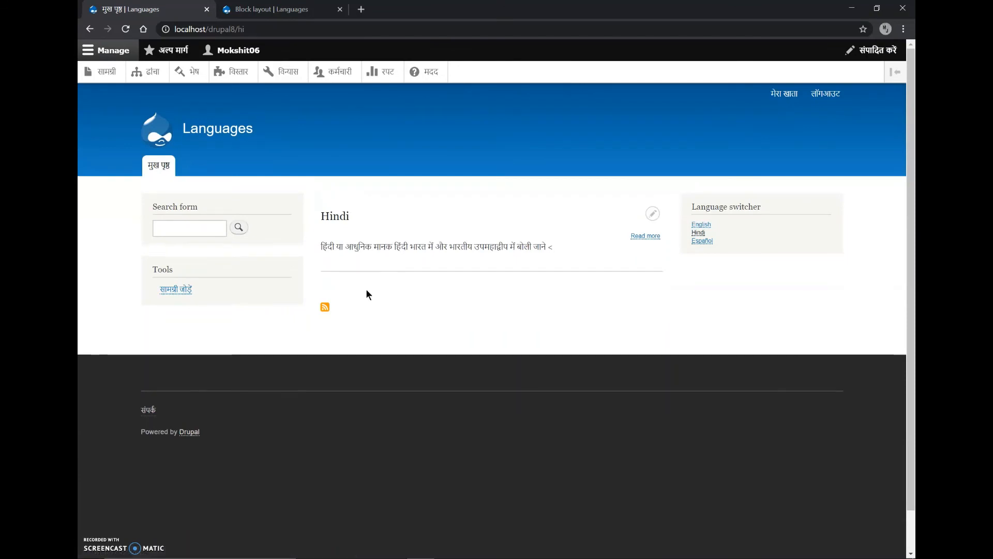
{"action": "left_click", "coordinate": [702, 242]}
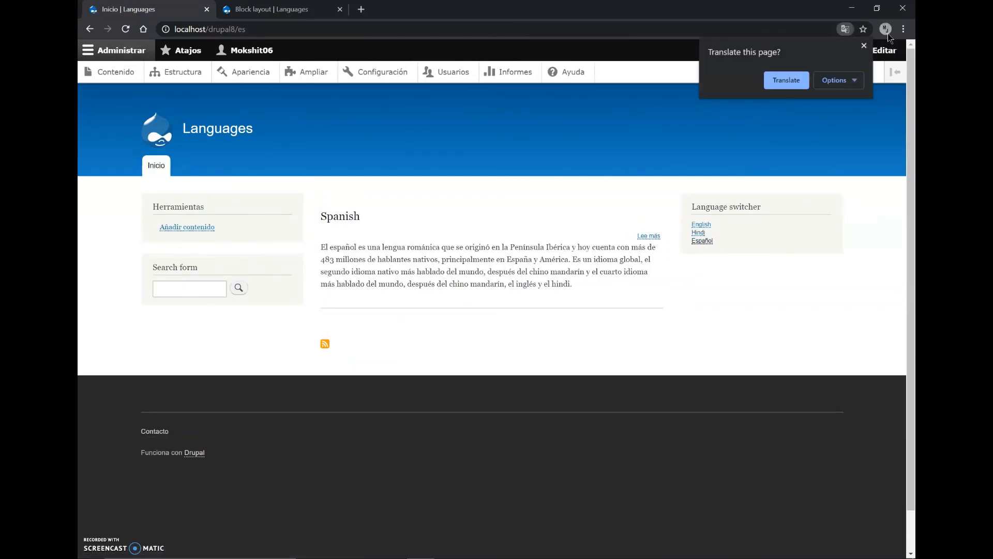
{"action": "left_click", "coordinate": [864, 45]}
{"action": "left_click", "coordinate": [702, 224]}
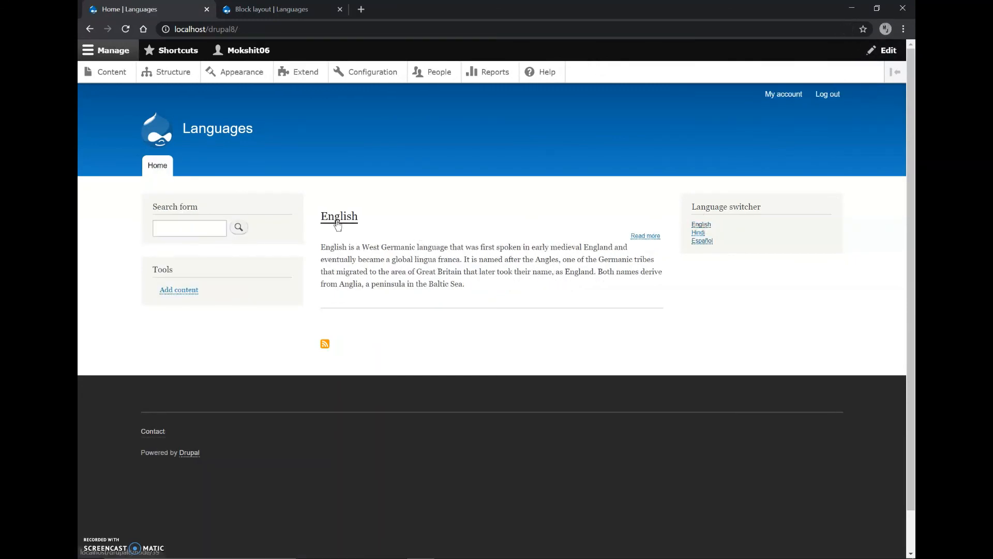
Open the English item and check its body text with the site switched to Hindi and to Spanish
{"action": "left_click", "coordinate": [338, 222]}
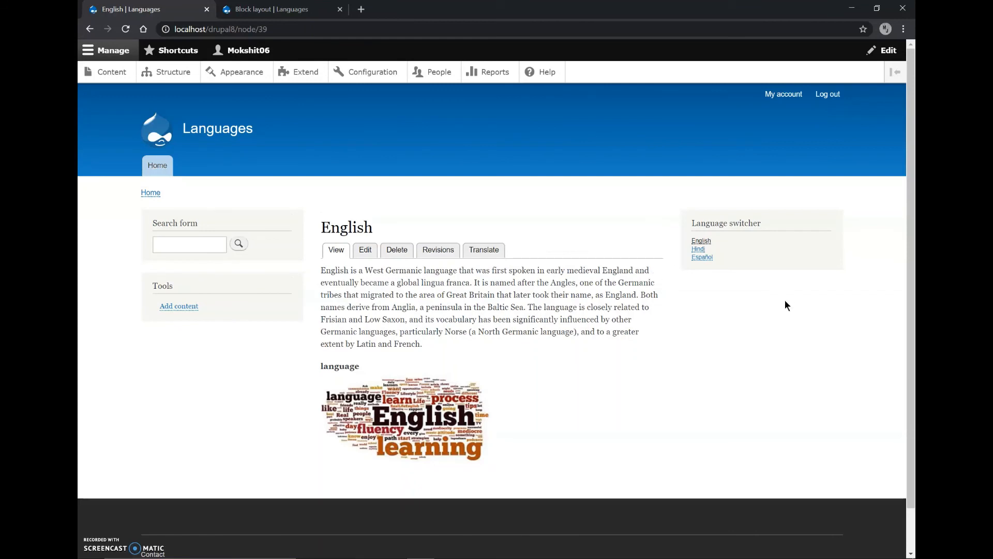
{"action": "left_click", "coordinate": [696, 249]}
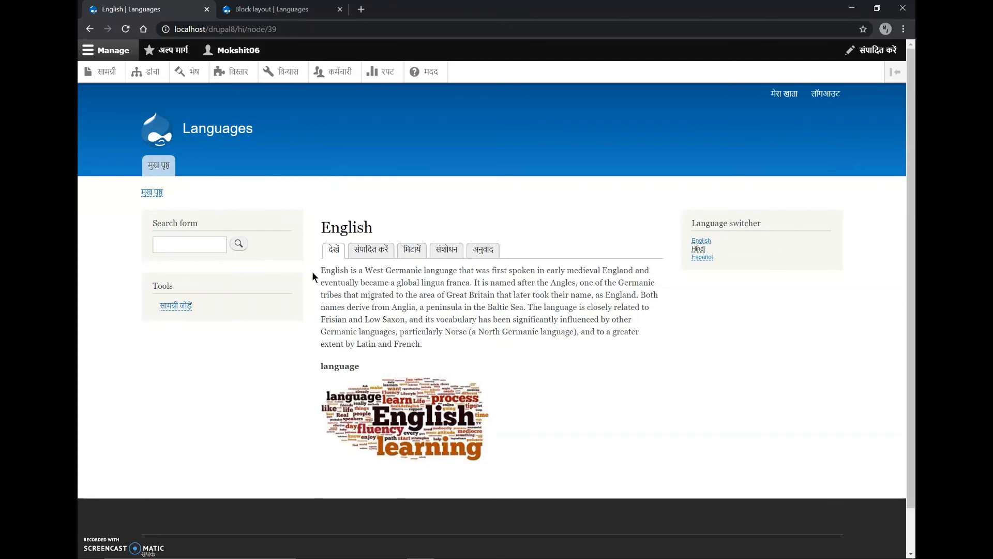
{"action": "left_click_drag", "start_coordinate": [319, 267], "coordinate": [435, 351]}
{"action": "right_click", "coordinate": [436, 351]}
{"action": "left_click", "coordinate": [430, 343]}
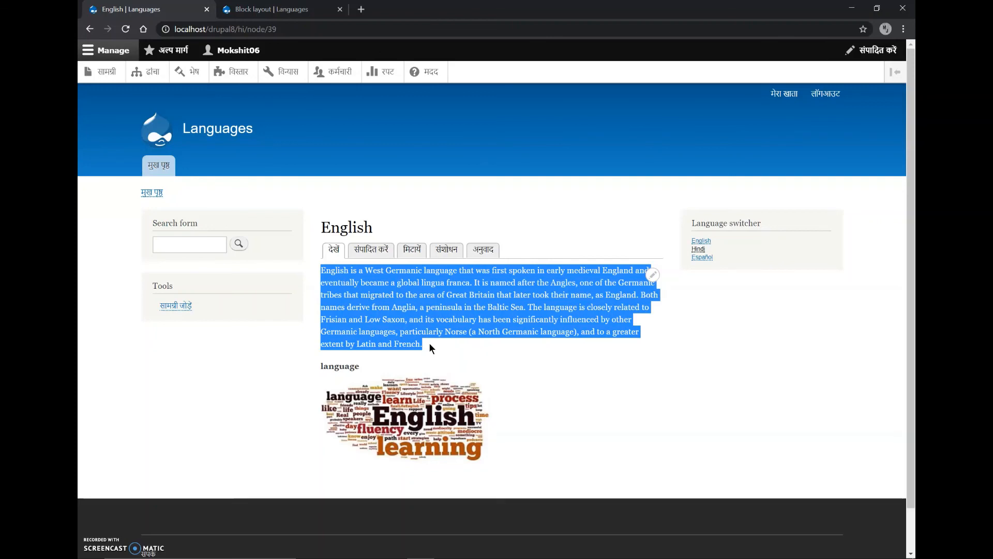
{"action": "left_click", "coordinate": [430, 343]}
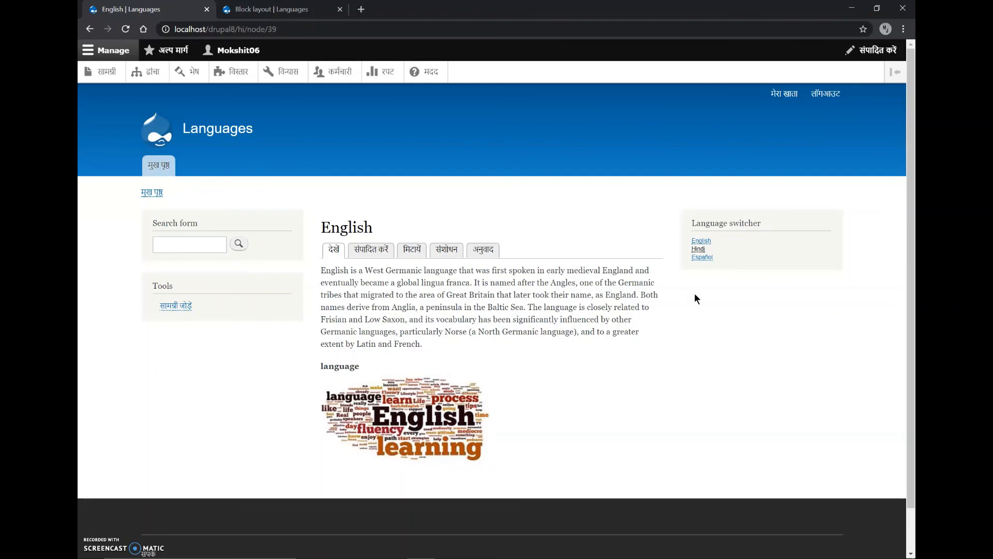
{"action": "left_click", "coordinate": [699, 260]}
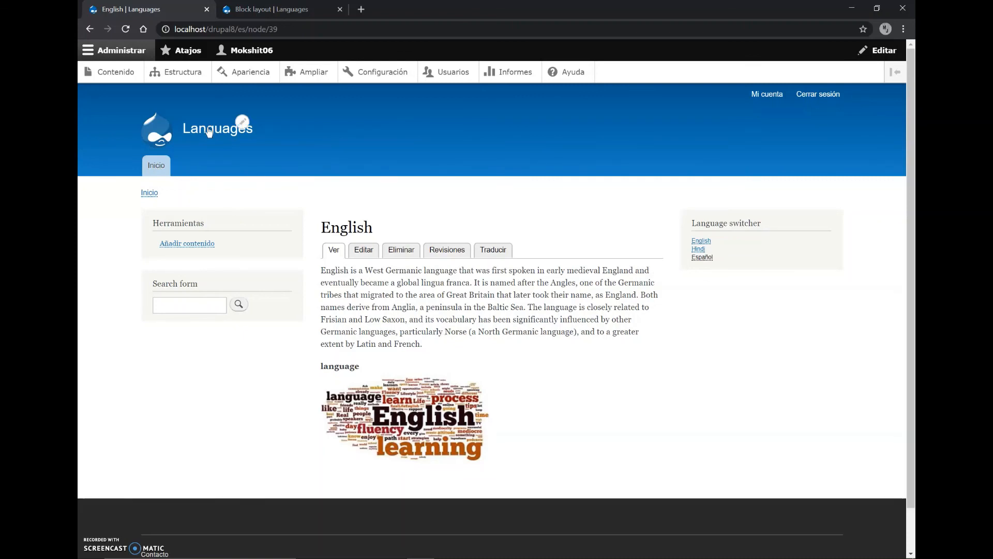
Return to the home page, switch it to Hindi, and check the Hindi item's page in English and Spanish
{"action": "left_click", "coordinate": [153, 170]}
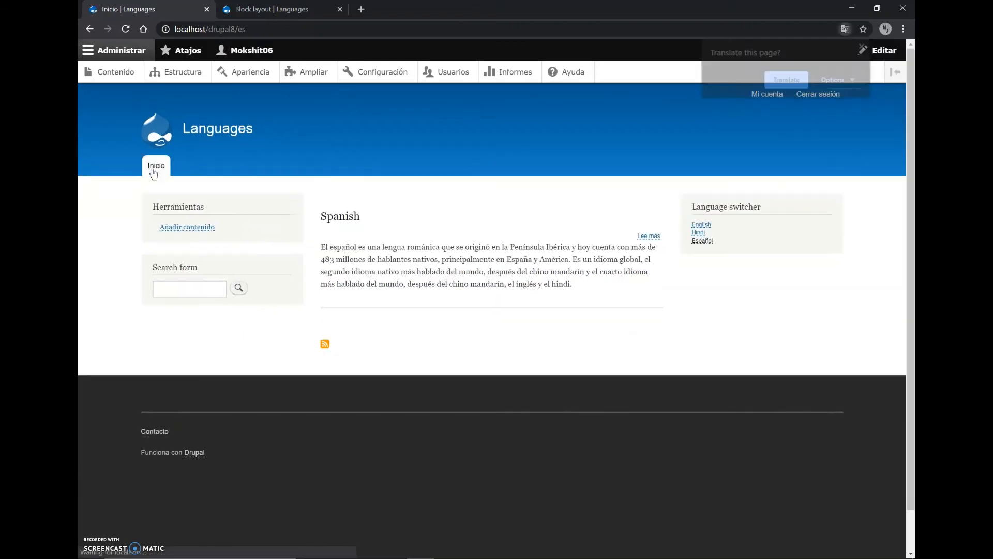
{"action": "left_click", "coordinate": [864, 46]}
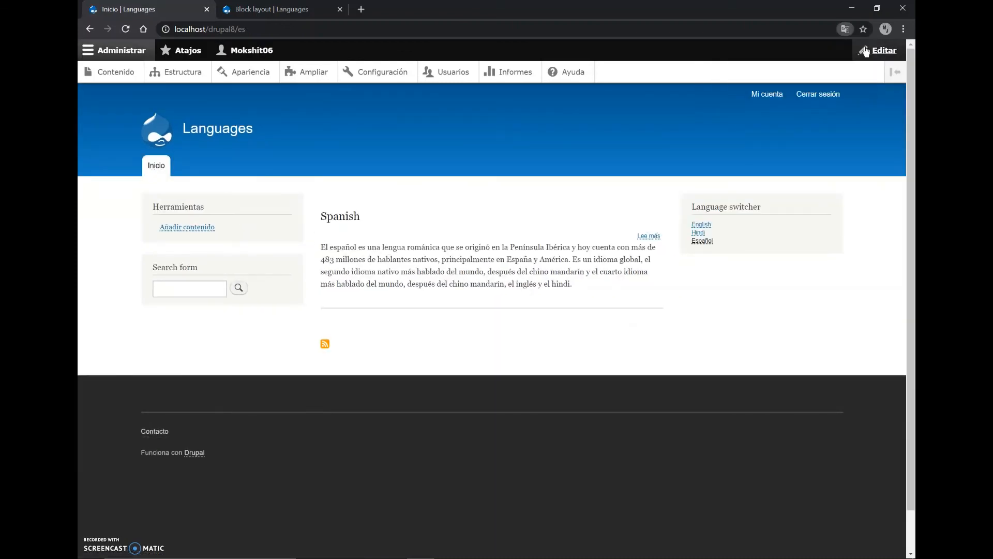
{"action": "left_click", "coordinate": [704, 234]}
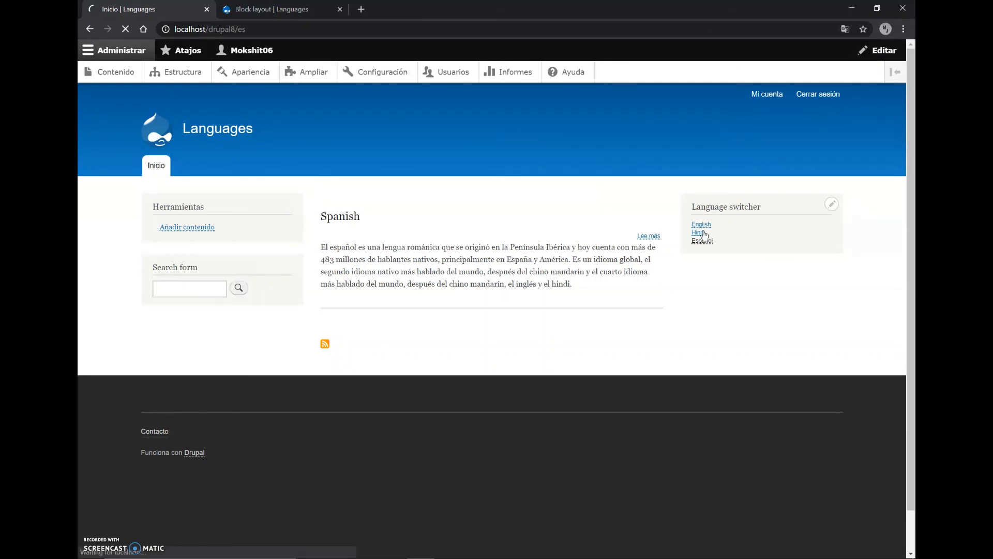
{"action": "left_click", "coordinate": [332, 221]}
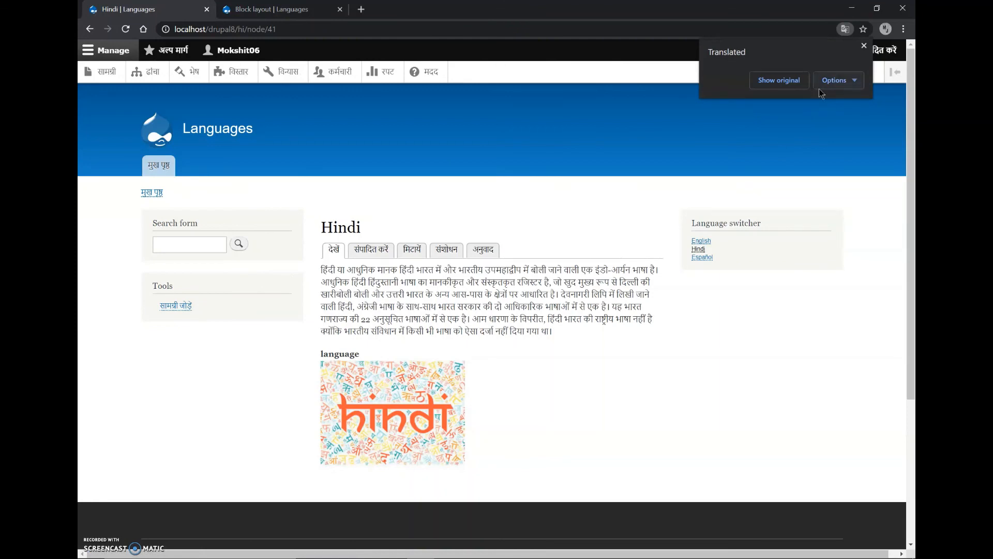
{"action": "left_click", "coordinate": [864, 46]}
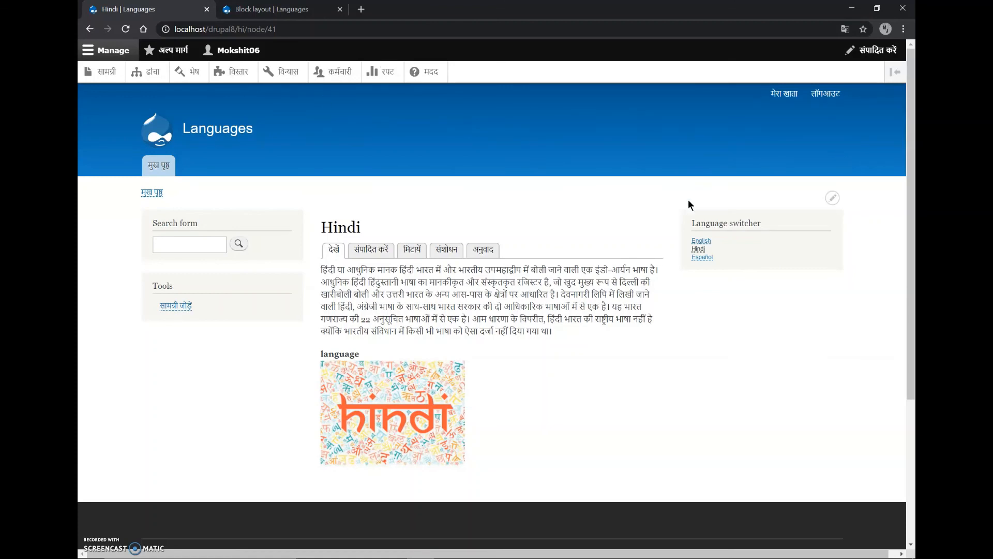
{"action": "left_click", "coordinate": [699, 248]}
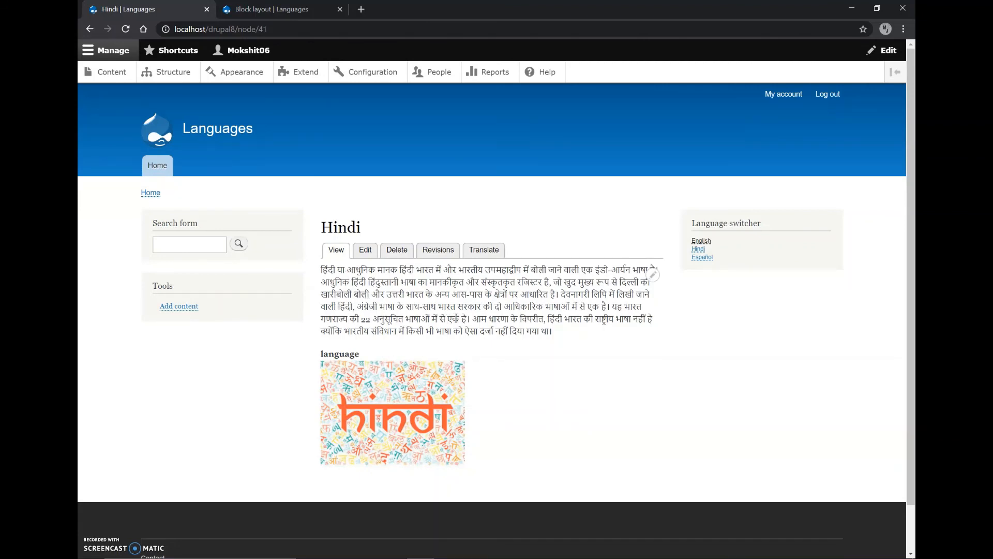
{"action": "left_click_drag", "start_coordinate": [373, 319], "coordinate": [404, 318]}
{"action": "left_click", "coordinate": [403, 318]}
{"action": "left_click", "coordinate": [702, 257]}
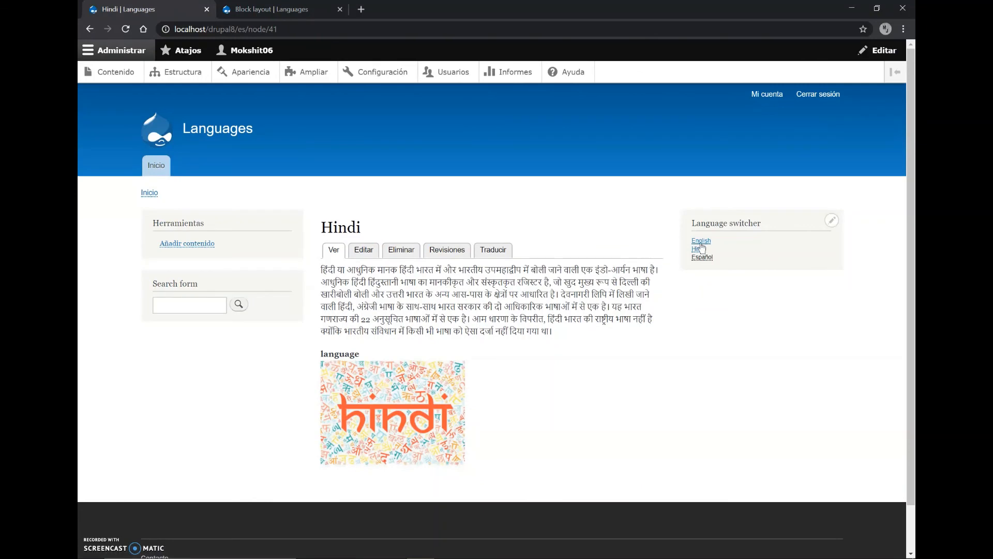
{"action": "left_click", "coordinate": [699, 242]}
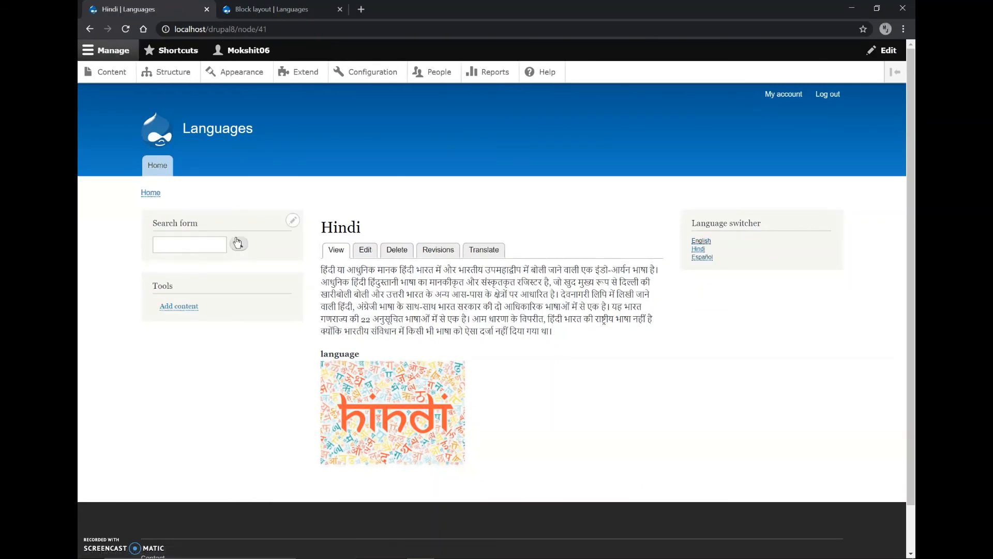
Open the Spanish item from the Spanish version of the home page and check its page in English and Hindi
{"action": "left_click", "coordinate": [158, 165]}
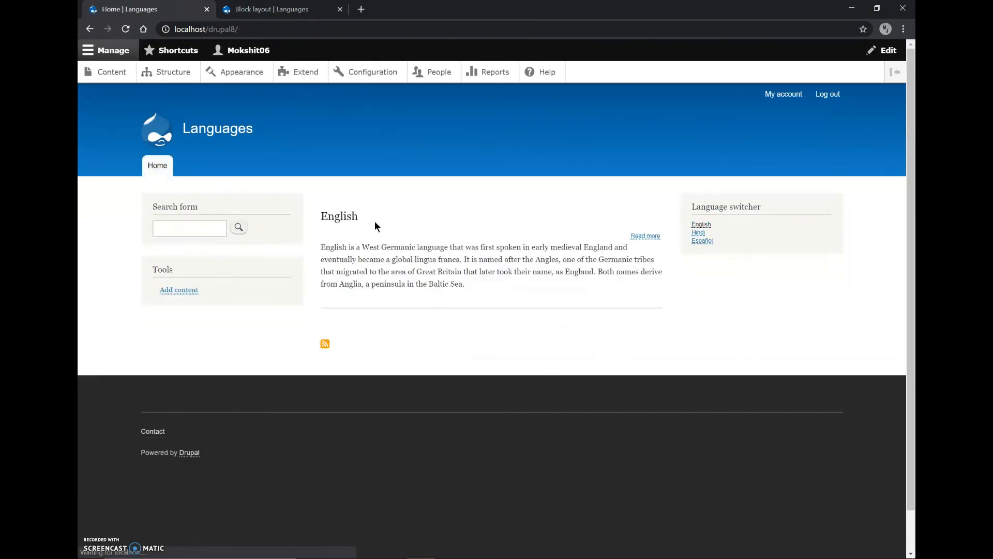
{"action": "left_click", "coordinate": [702, 241]}
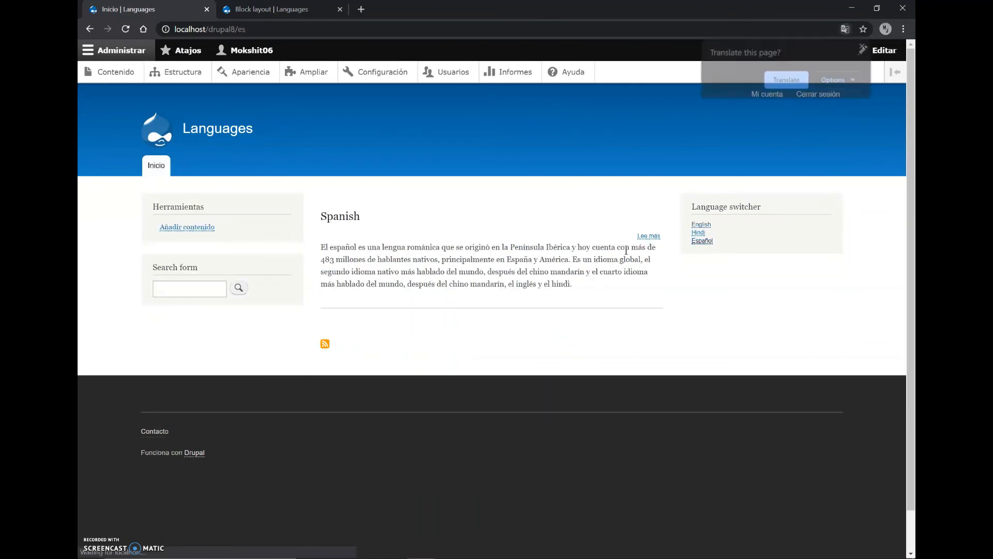
{"action": "left_click", "coordinate": [330, 219]}
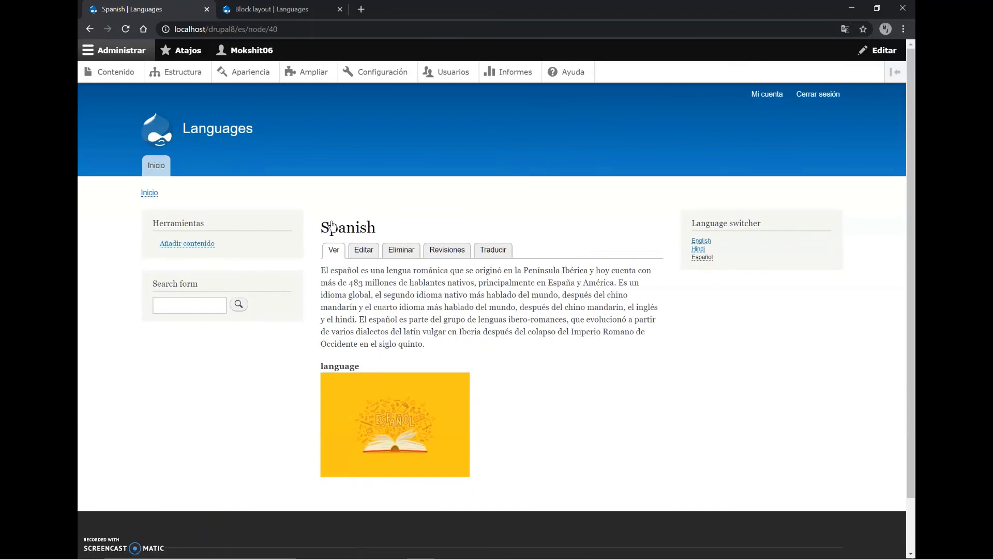
{"action": "left_click", "coordinate": [699, 242]}
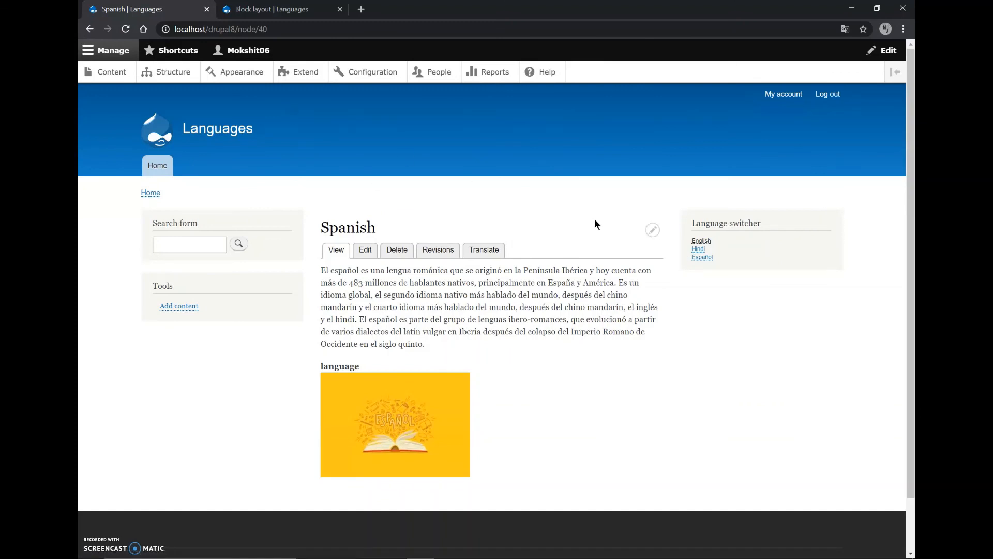
{"action": "left_click", "coordinate": [695, 250]}
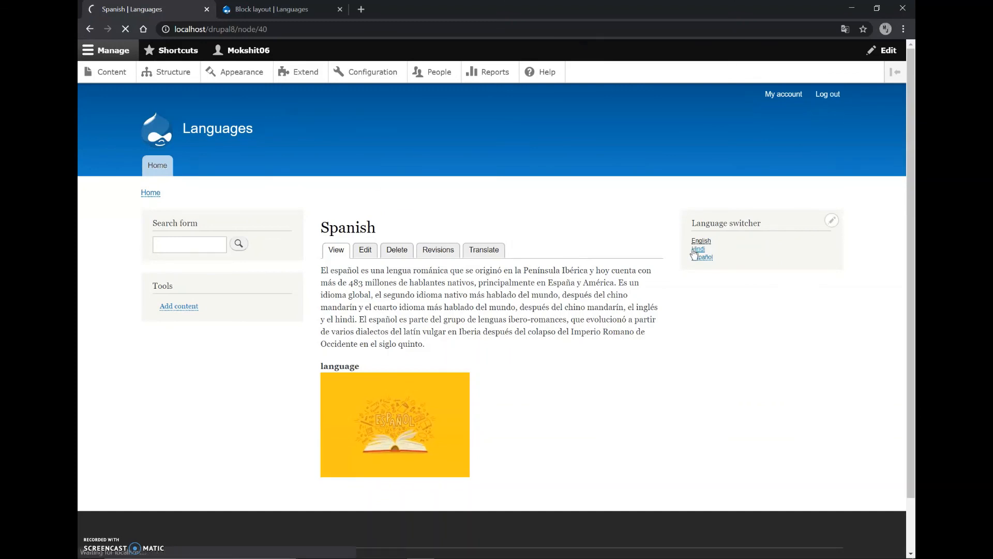